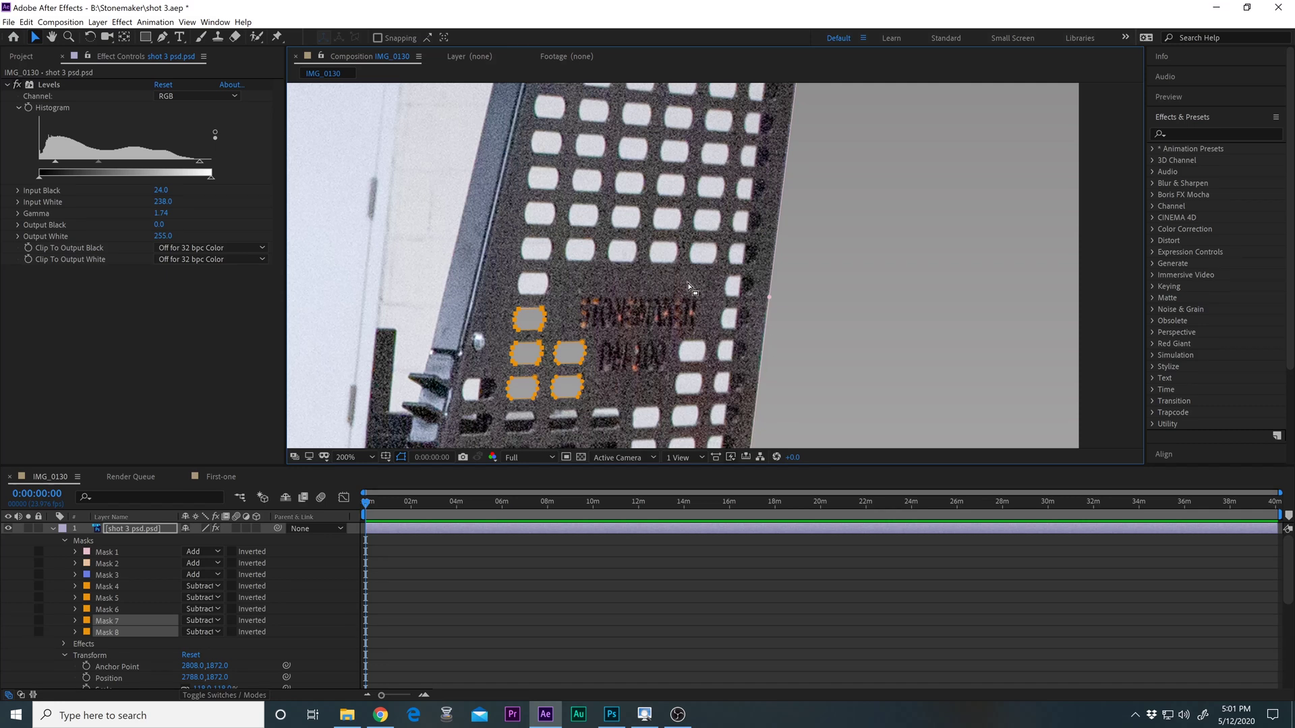
Inspect Masks 6, 7 and 8 to see which vent holes they cover.
{"action": "scroll", "coordinate": [687, 282], "scroll_direction": "down", "scroll_amount": 1}
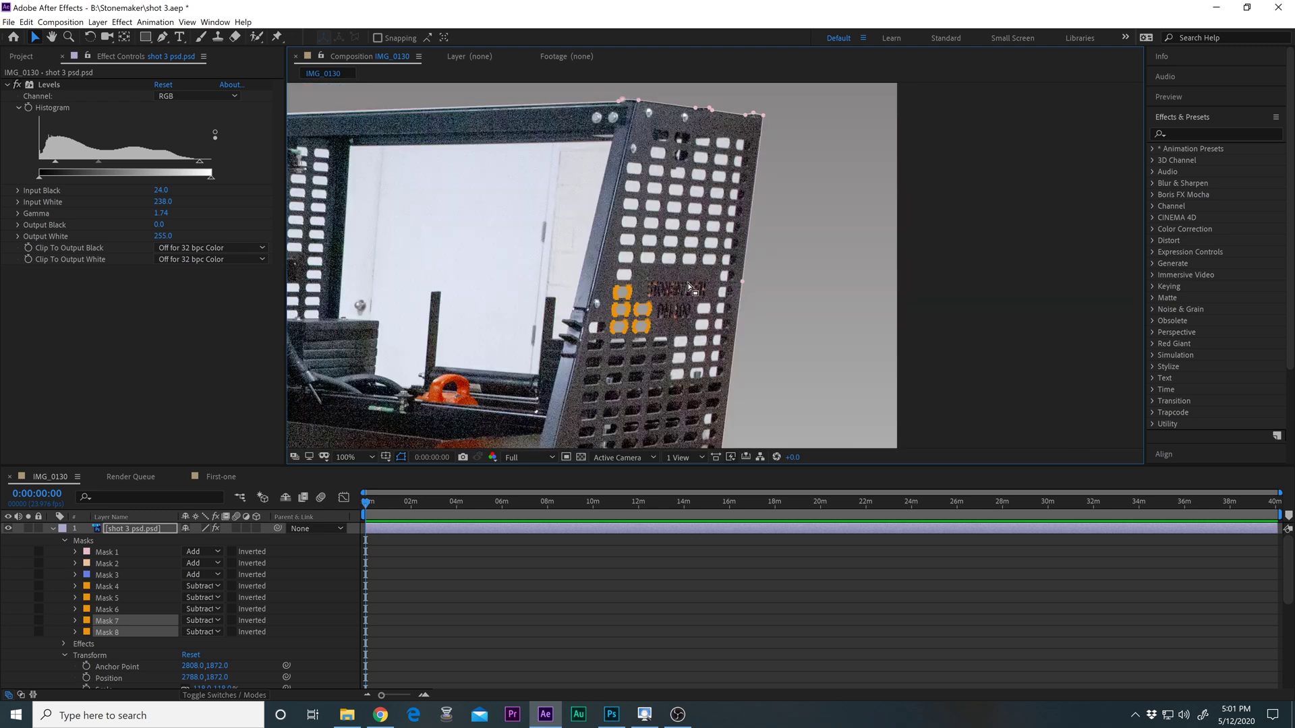
{"action": "scroll", "coordinate": [687, 389], "scroll_direction": "up", "scroll_amount": 1}
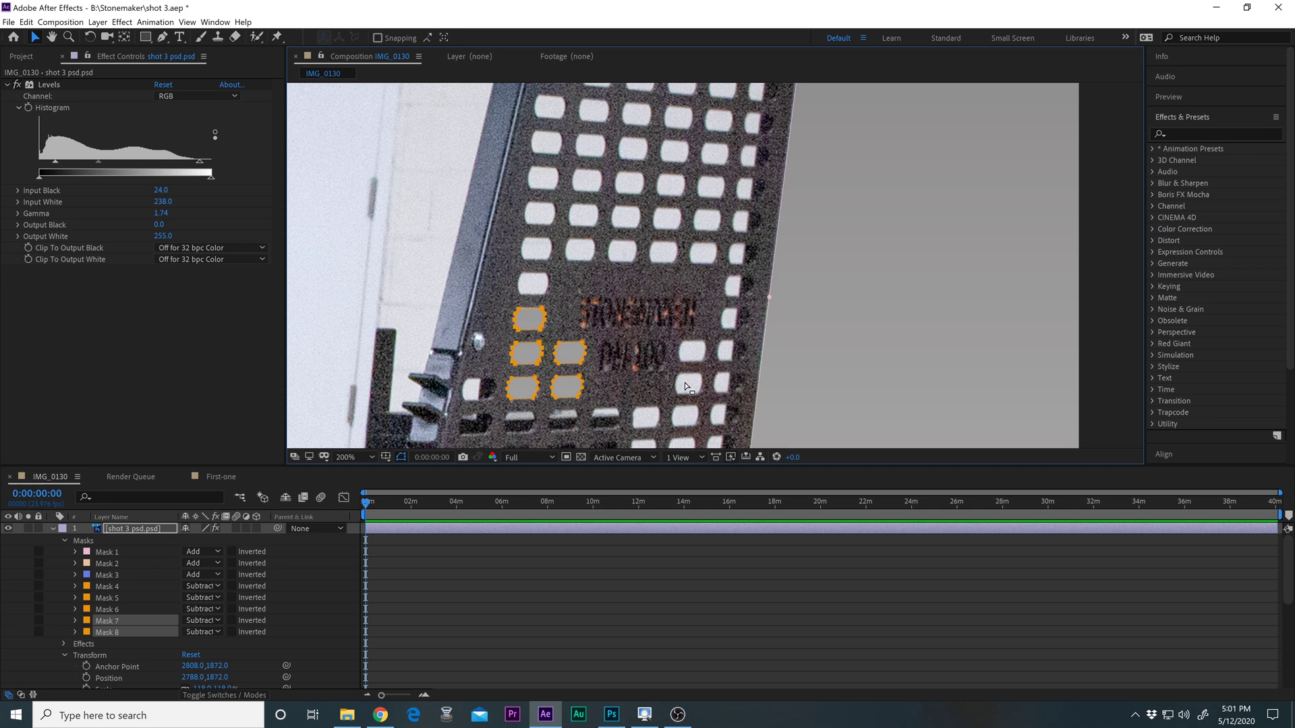
{"action": "key", "text": "comma"}
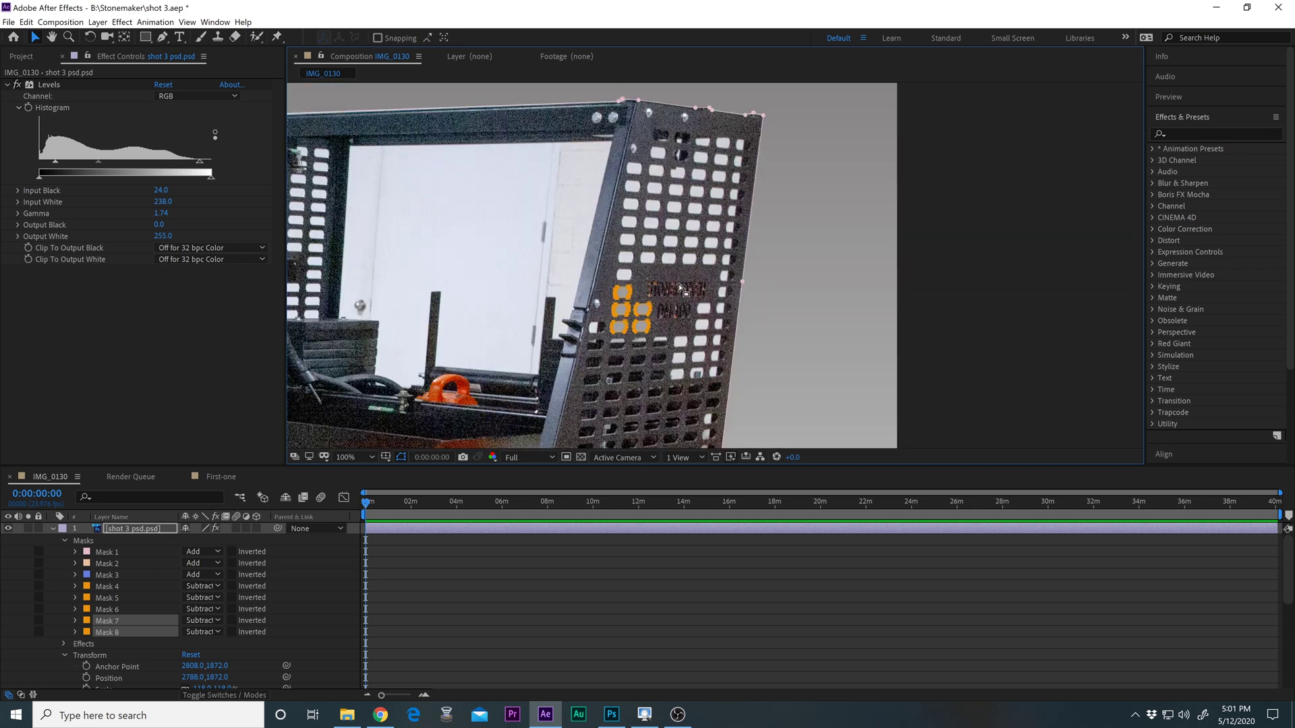
{"action": "scroll", "coordinate": [678, 285], "scroll_direction": "up", "scroll_amount": 3}
{"action": "scroll", "coordinate": [679, 285], "scroll_direction": "down", "scroll_amount": 1}
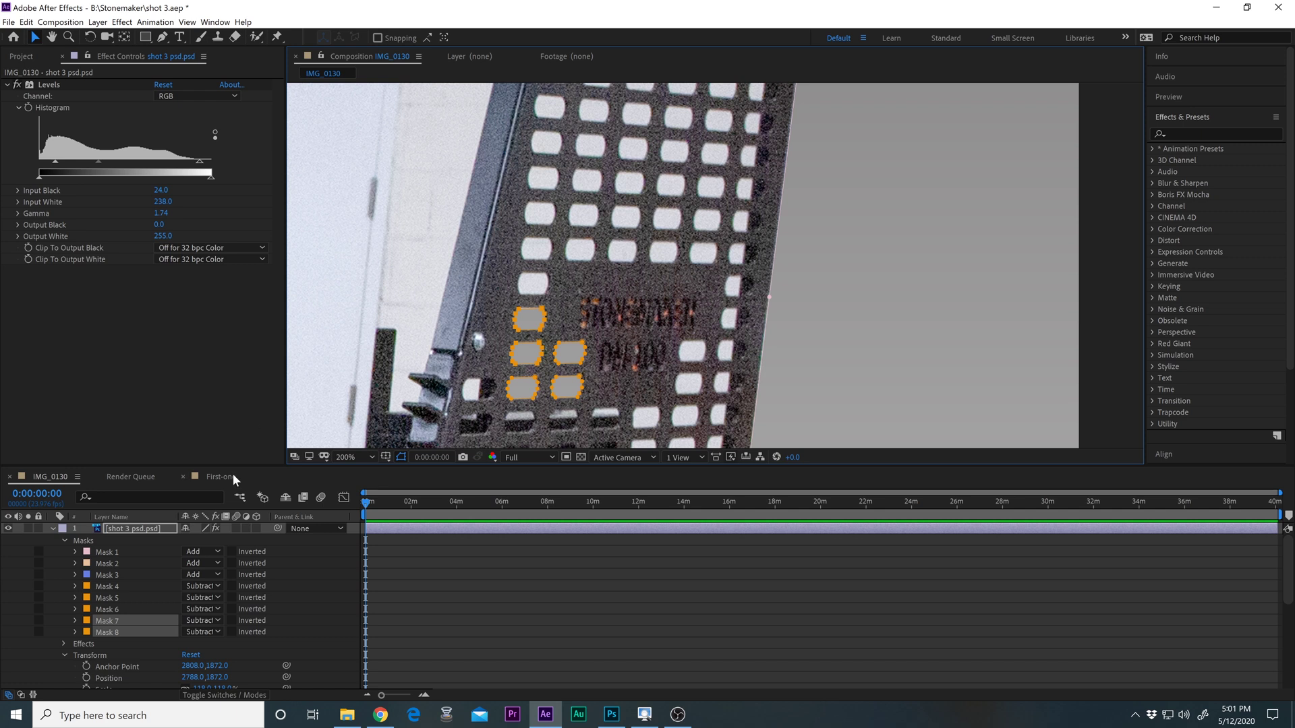
{"action": "left_click", "coordinate": [101, 609]}
{"action": "left_click", "coordinate": [107, 620]}
{"action": "left_click", "coordinate": [108, 631]}
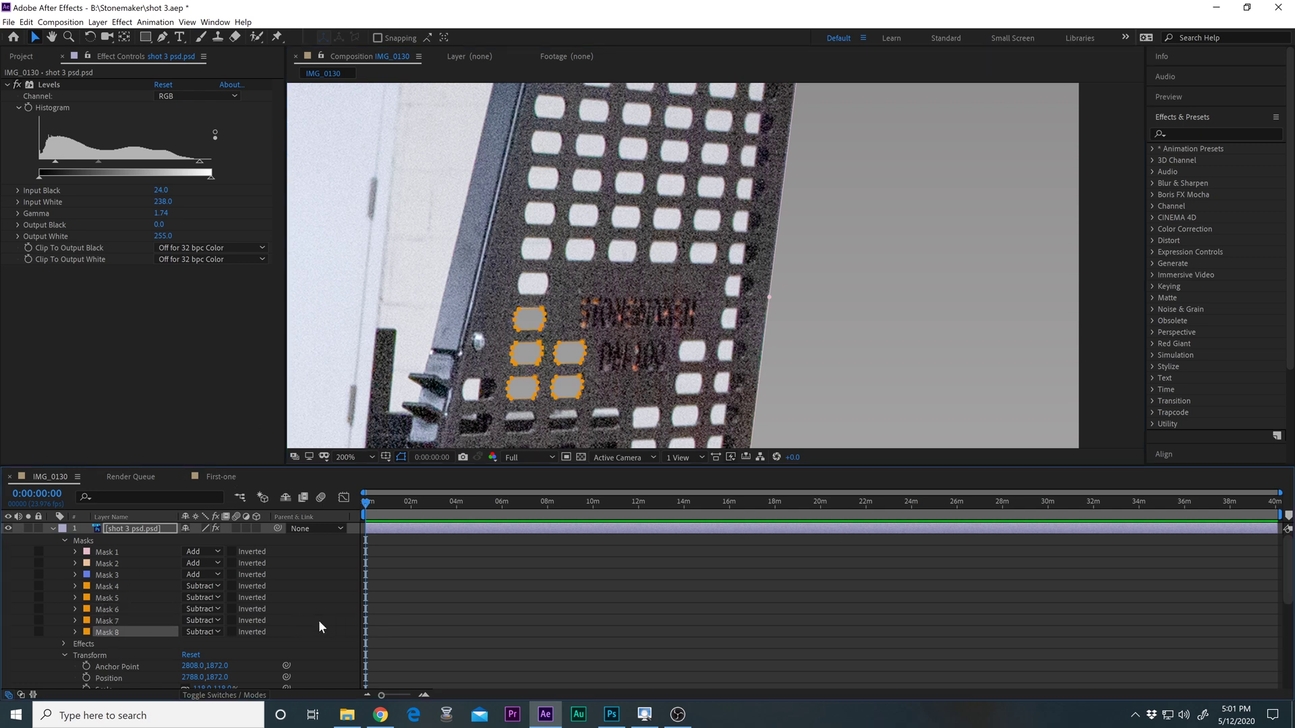
{"action": "scroll", "coordinate": [323, 617], "scroll_direction": "down", "scroll_amount": 3}
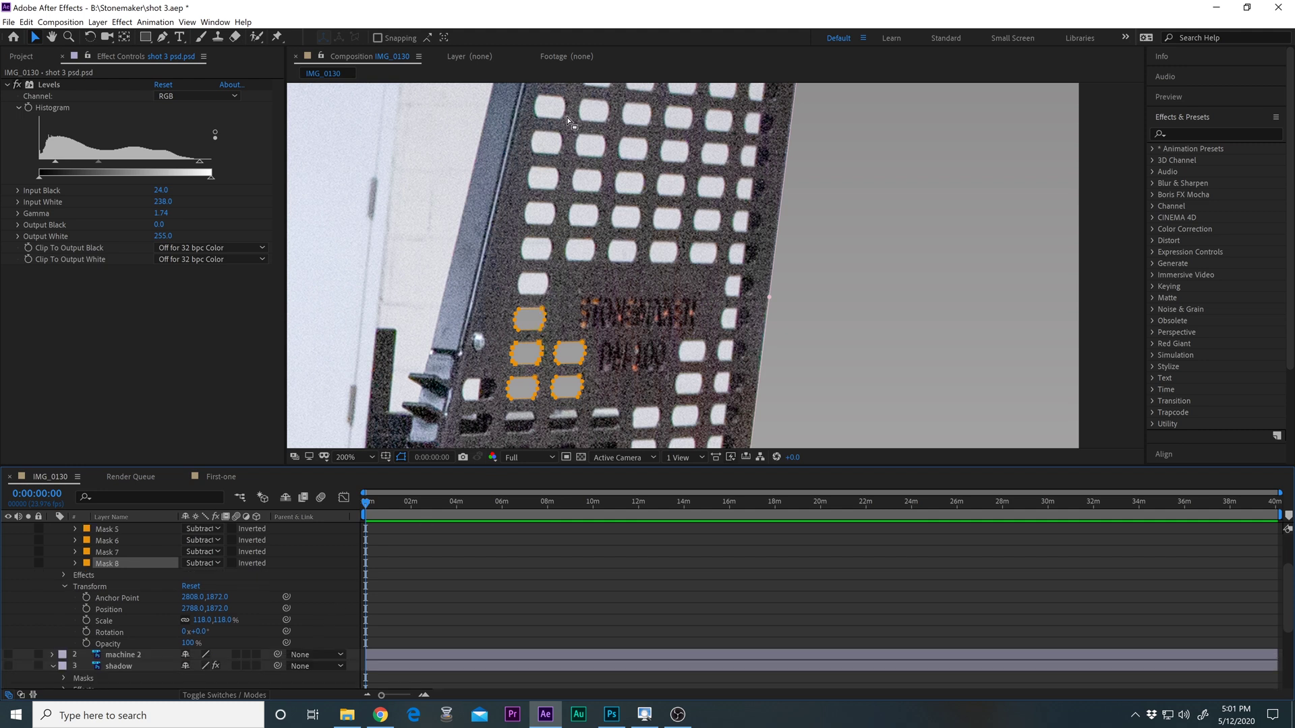
{"action": "left_click", "coordinate": [525, 352]}
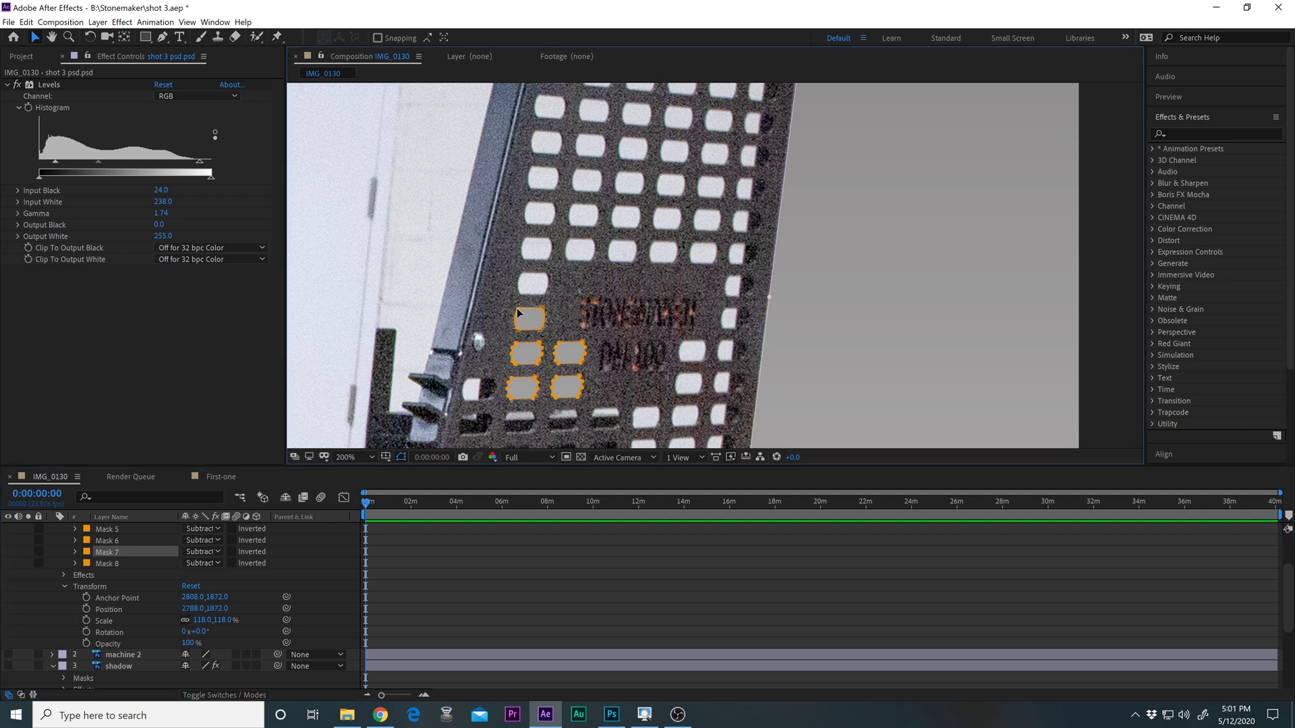
{"action": "left_click", "coordinate": [517, 347]}
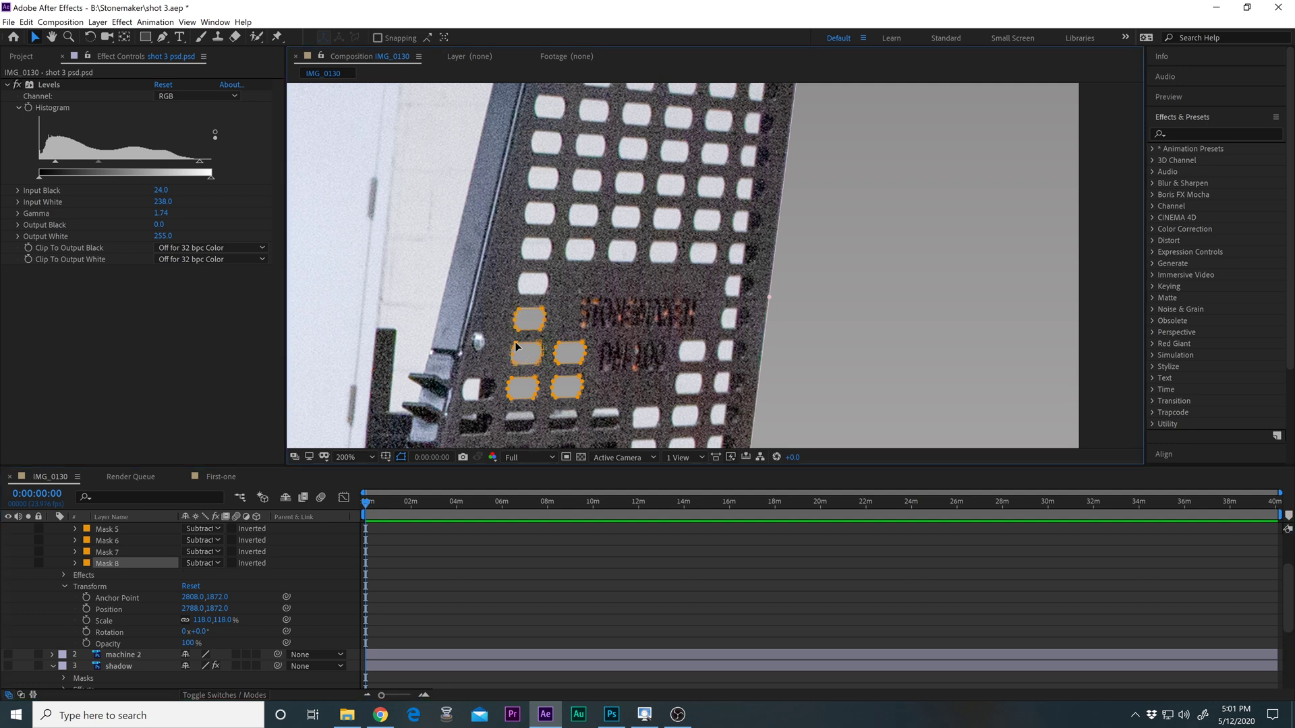
{"action": "left_click", "coordinate": [514, 383]}
Select the three hole masks, including Masks 7 and 8, and copy them.
{"action": "scroll", "coordinate": [154, 581], "scroll_direction": "up", "scroll_amount": 1}
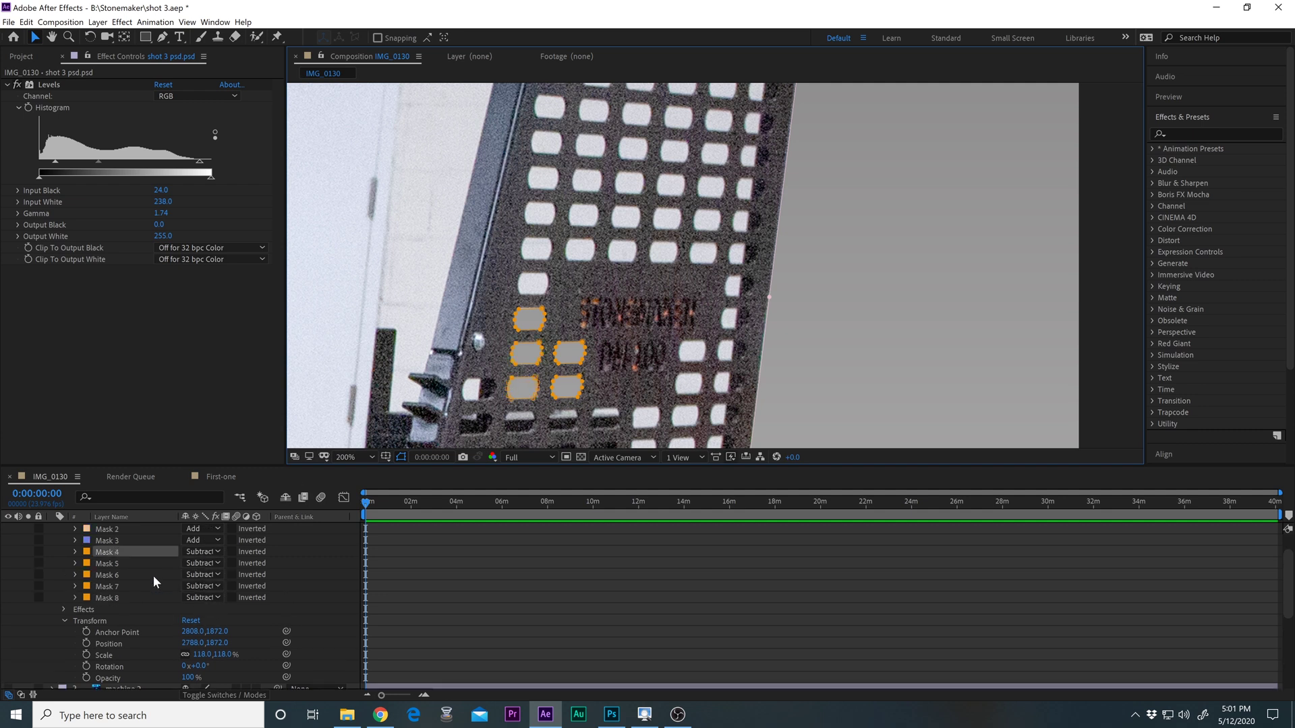
{"action": "left_click", "coordinate": [107, 583], "text": "ctrl"}
{"action": "left_click", "coordinate": [108, 597], "text": "ctrl"}
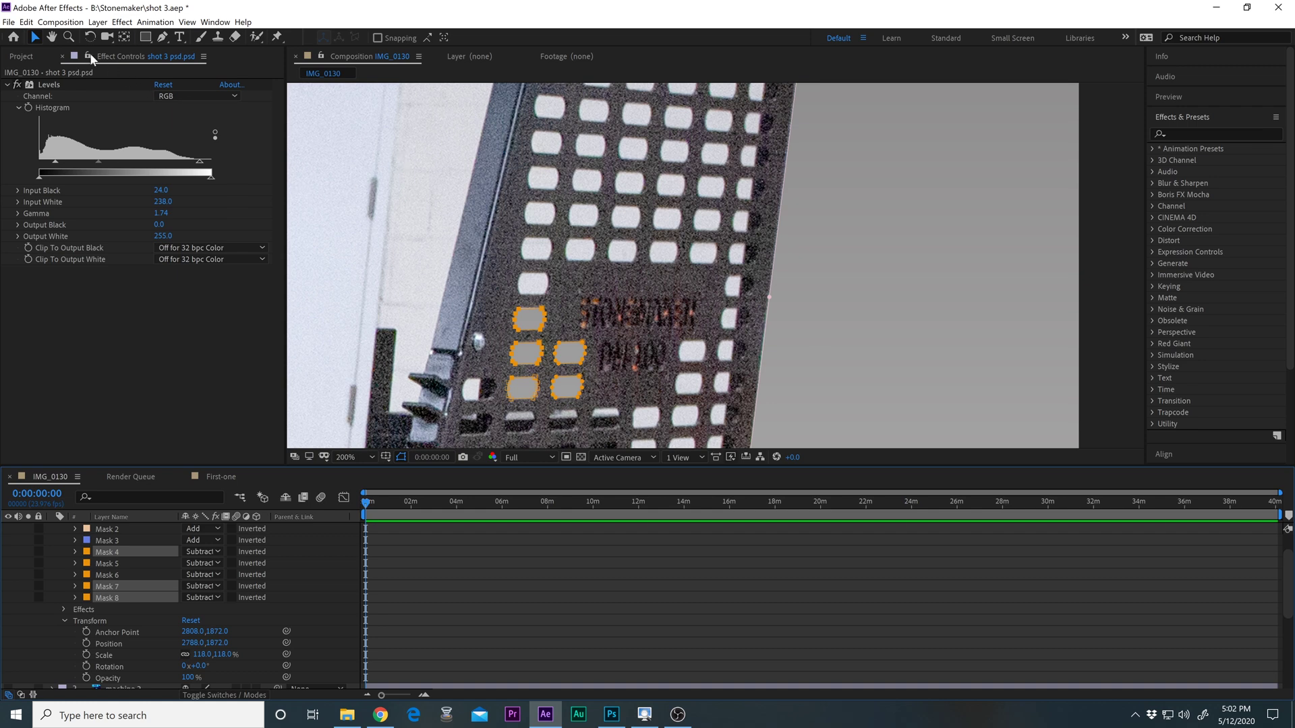
{"action": "left_click", "coordinate": [27, 22]}
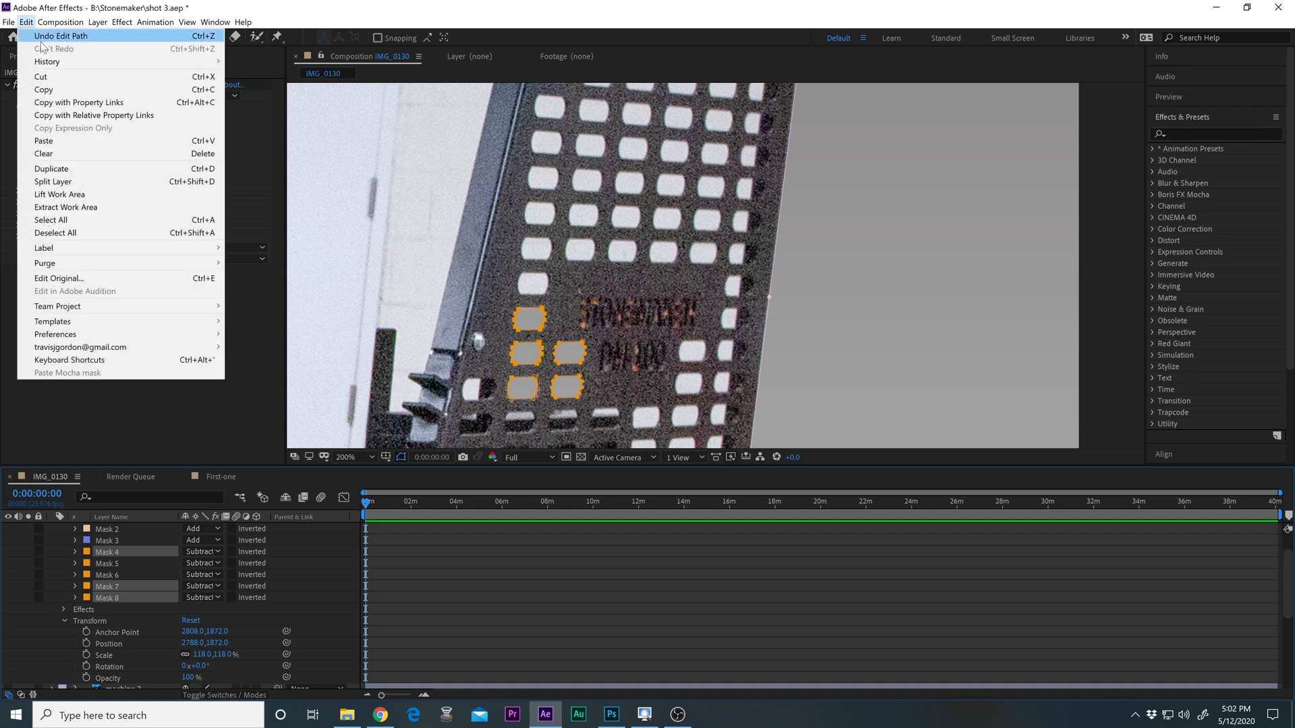
{"action": "left_click", "coordinate": [61, 89]}
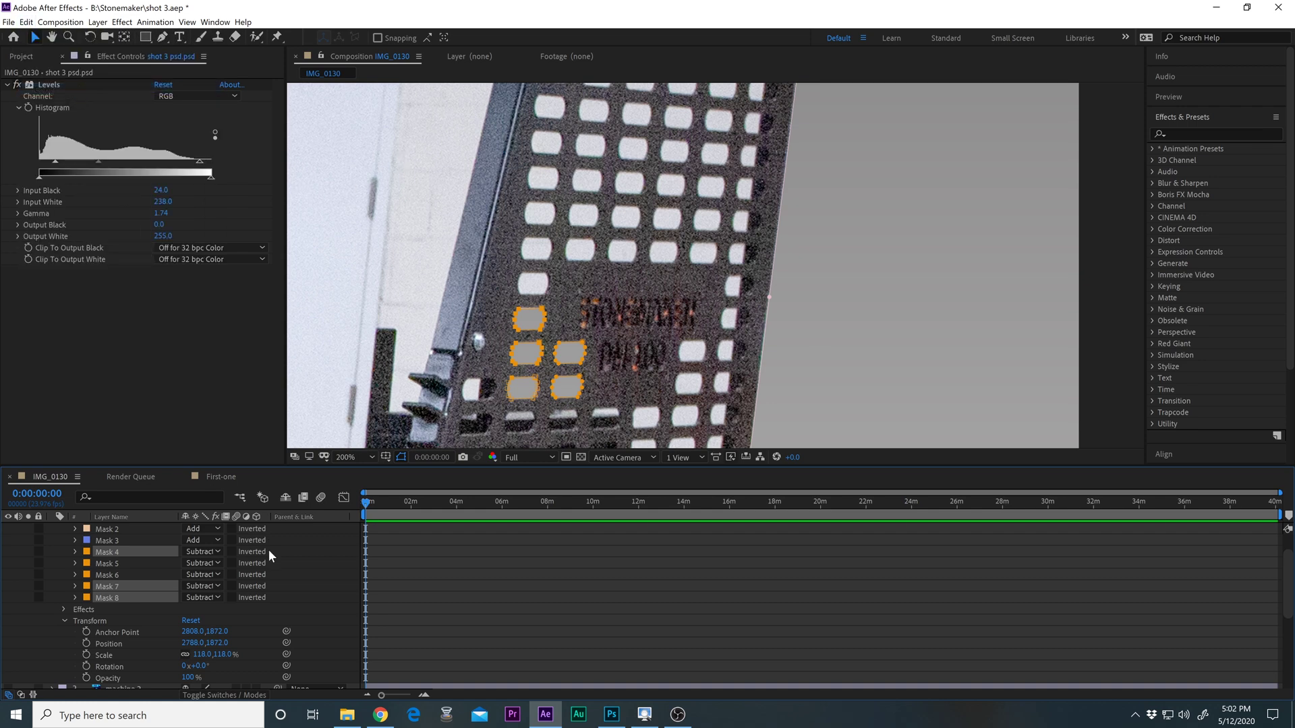
Paste the copied masks onto the shot 3 psd.psd layer as Masks 9–11.
{"action": "scroll", "coordinate": [313, 586], "scroll_direction": "up", "scroll_amount": 2}
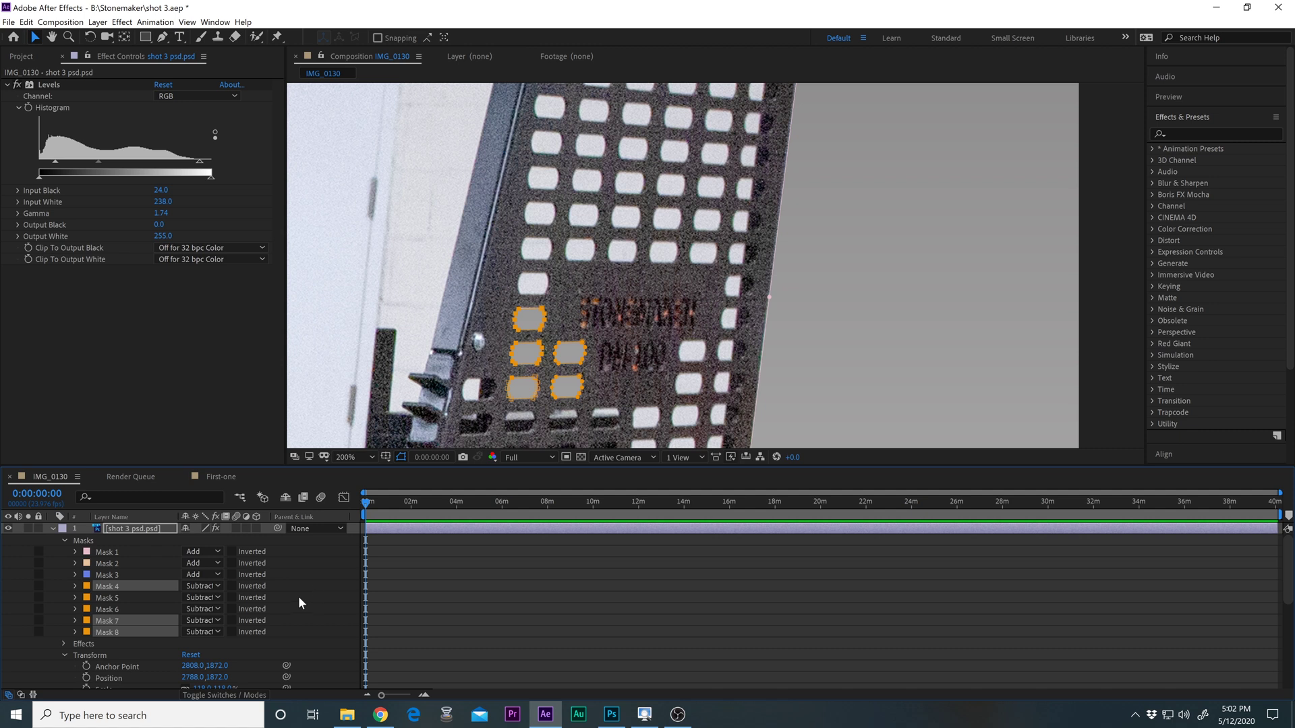
{"action": "left_click", "coordinate": [115, 528]}
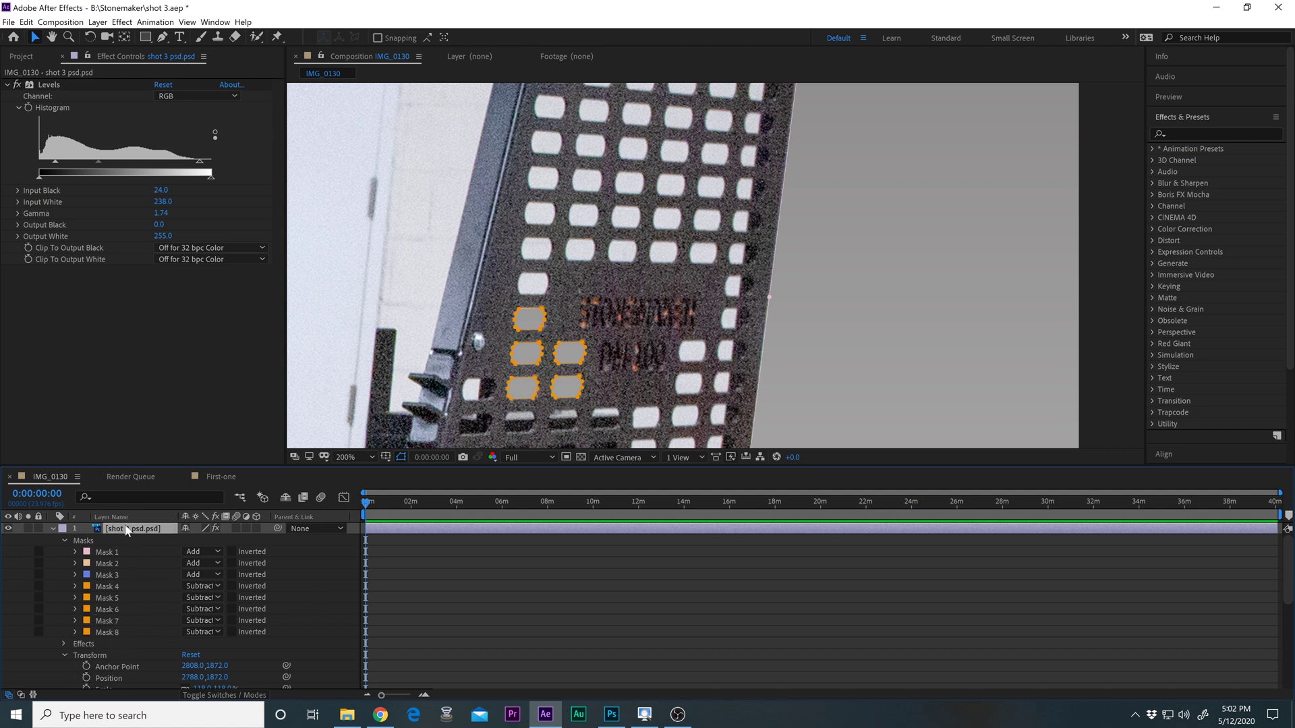
{"action": "left_click", "coordinate": [29, 26]}
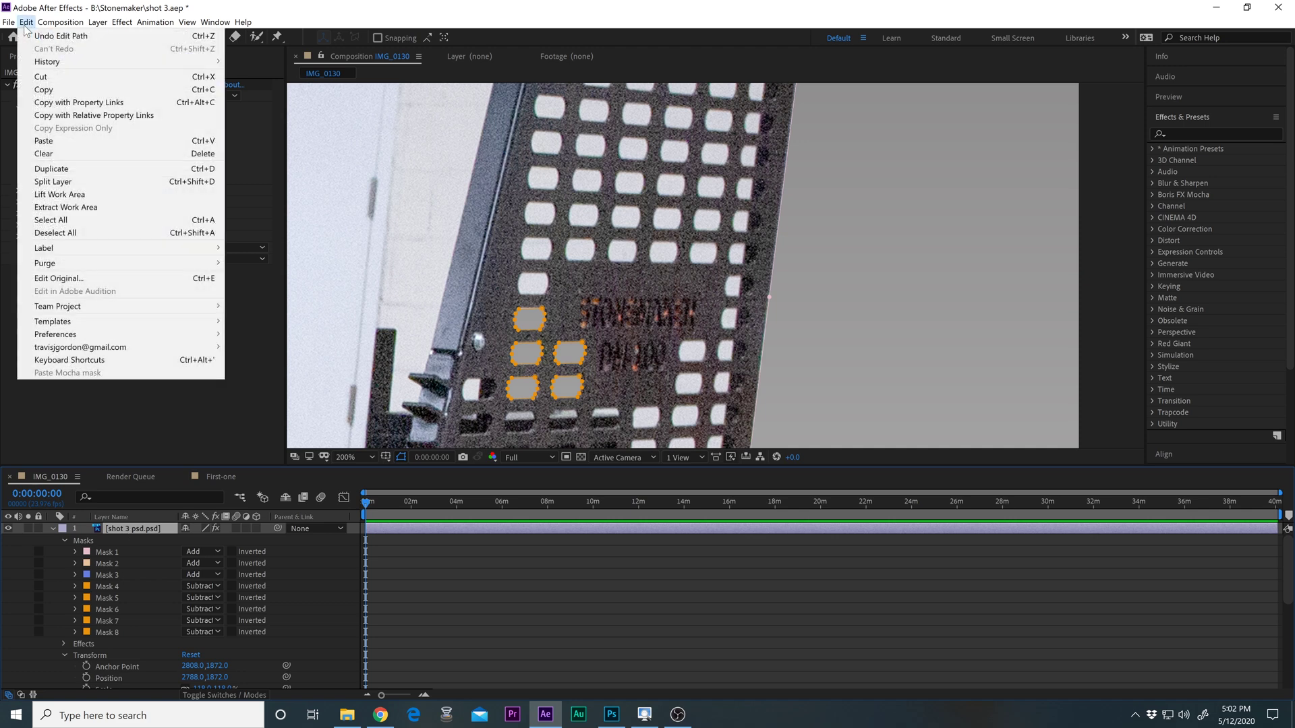
{"action": "left_click", "coordinate": [57, 140]}
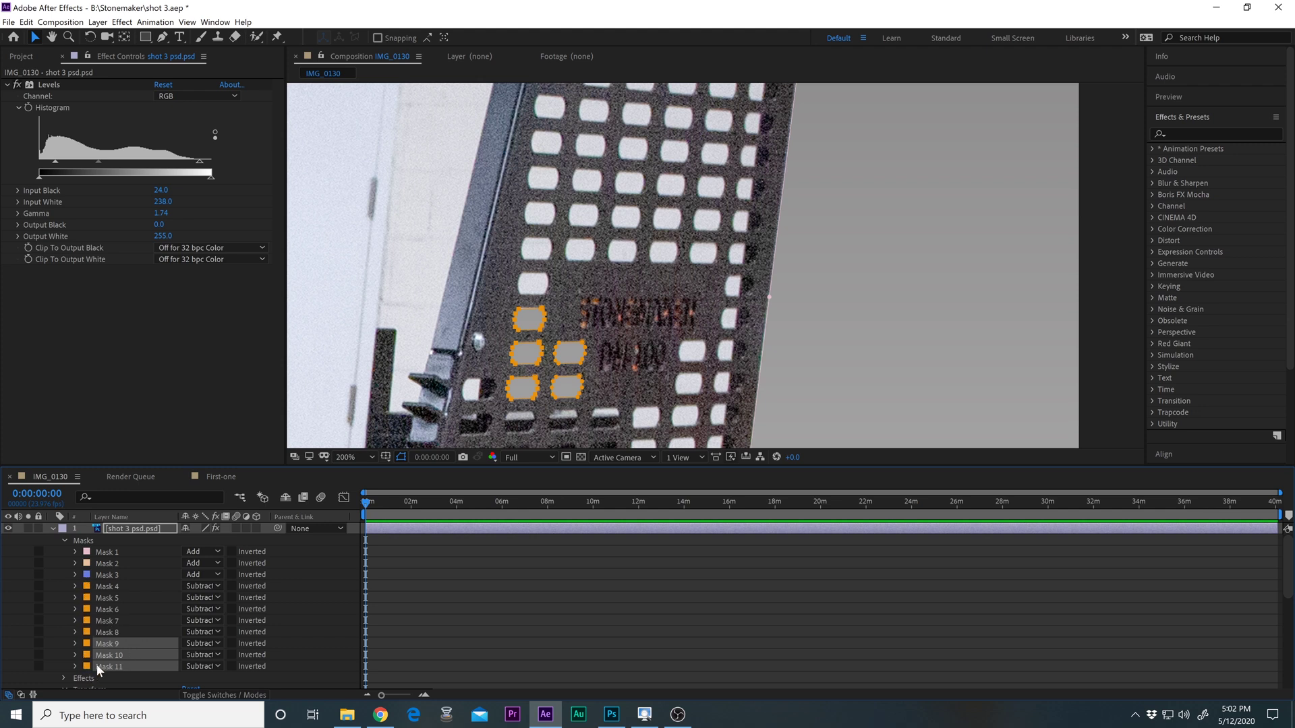
Change Mask 11's colour to a saturated blue.
{"action": "left_click", "coordinate": [302, 648]}
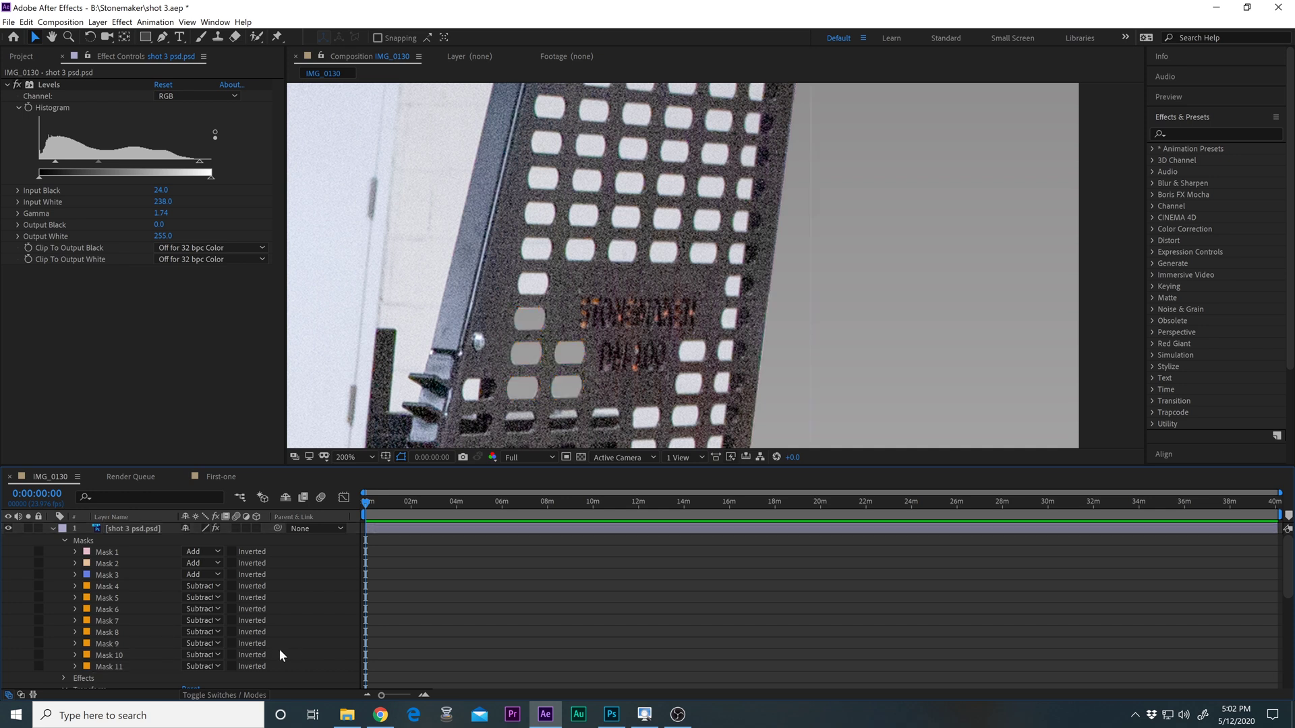
{"action": "left_click", "coordinate": [107, 644]}
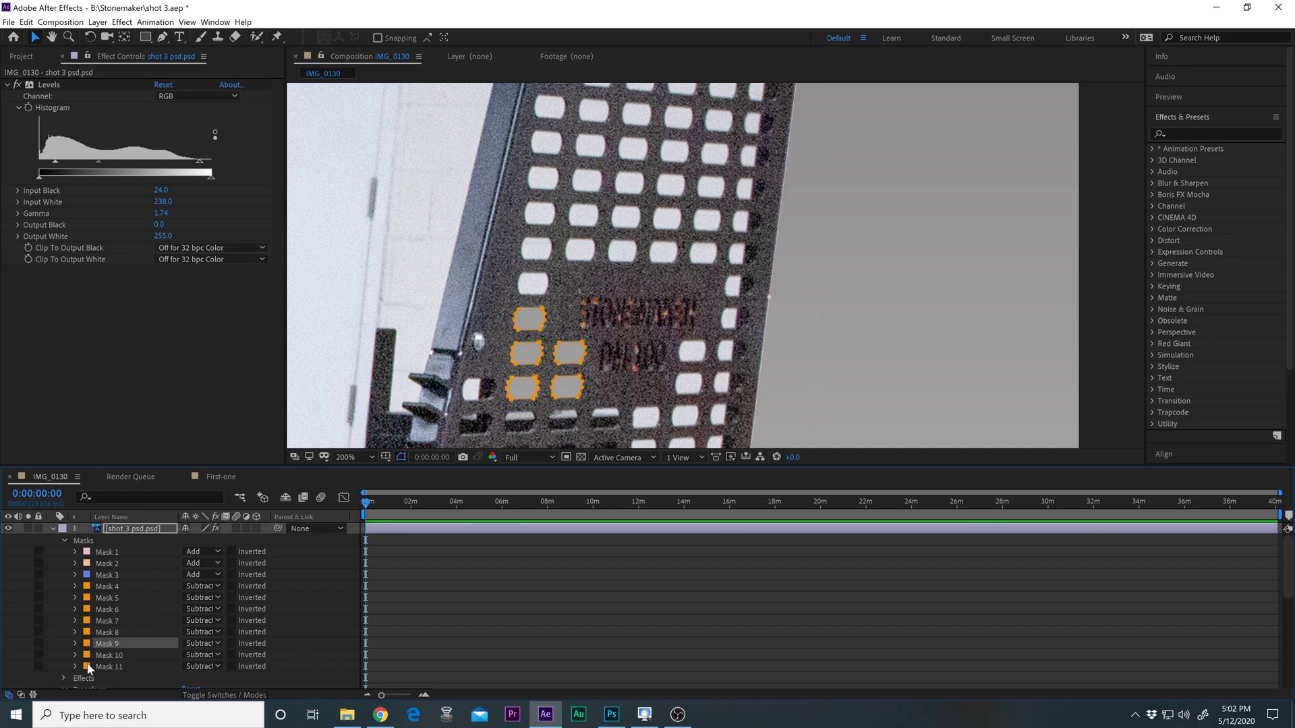
{"action": "left_click", "coordinate": [86, 667]}
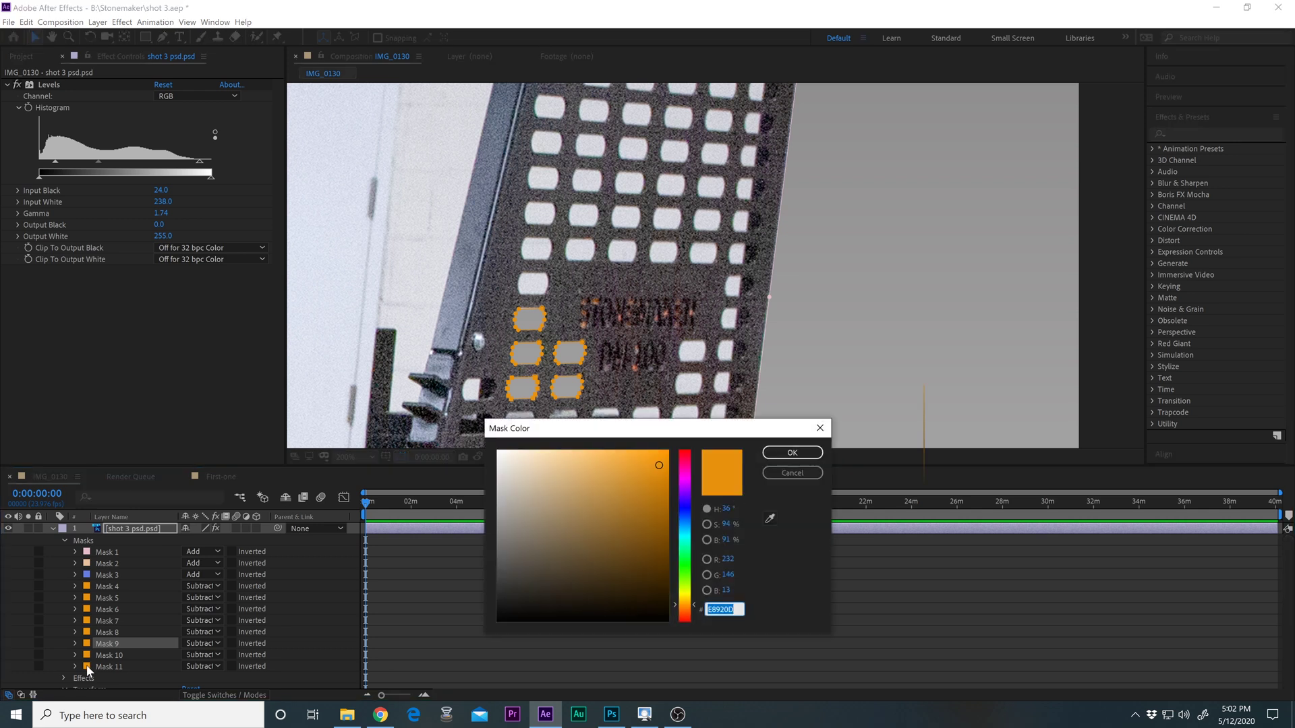
{"action": "left_click", "coordinate": [686, 510]}
{"action": "left_click", "coordinate": [665, 467]}
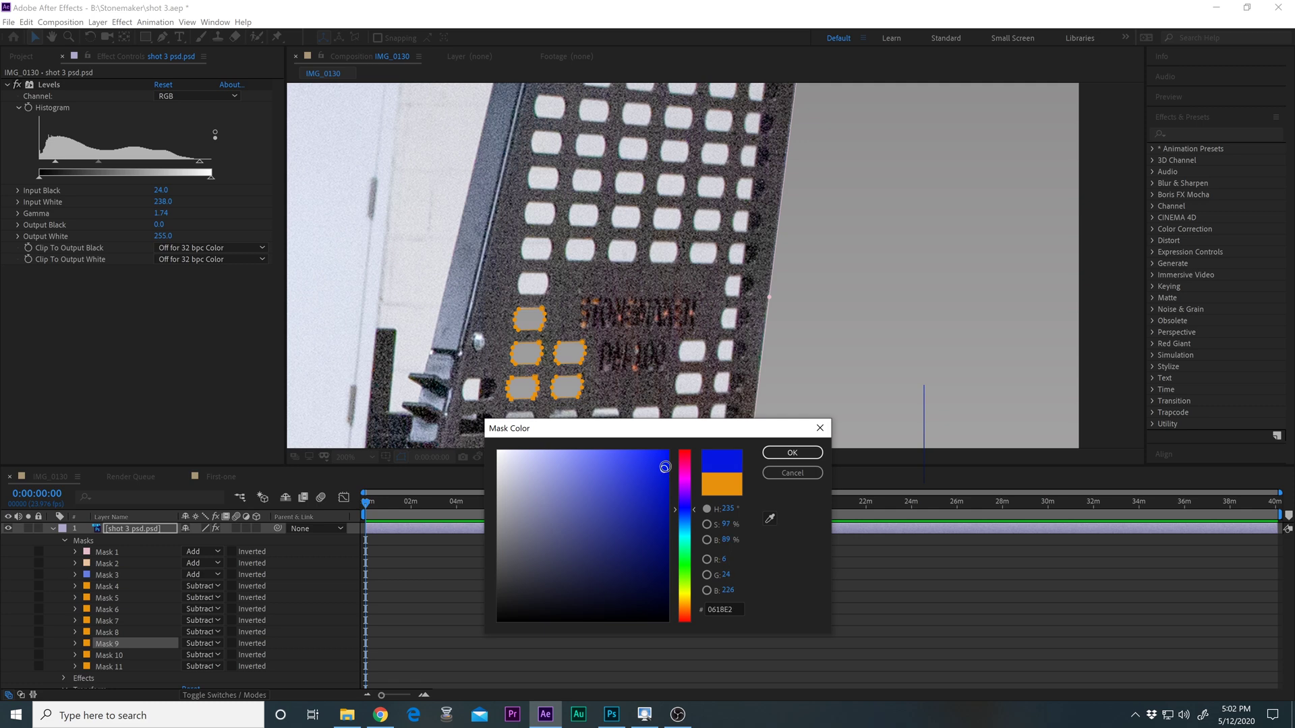
{"action": "left_click", "coordinate": [793, 453]}
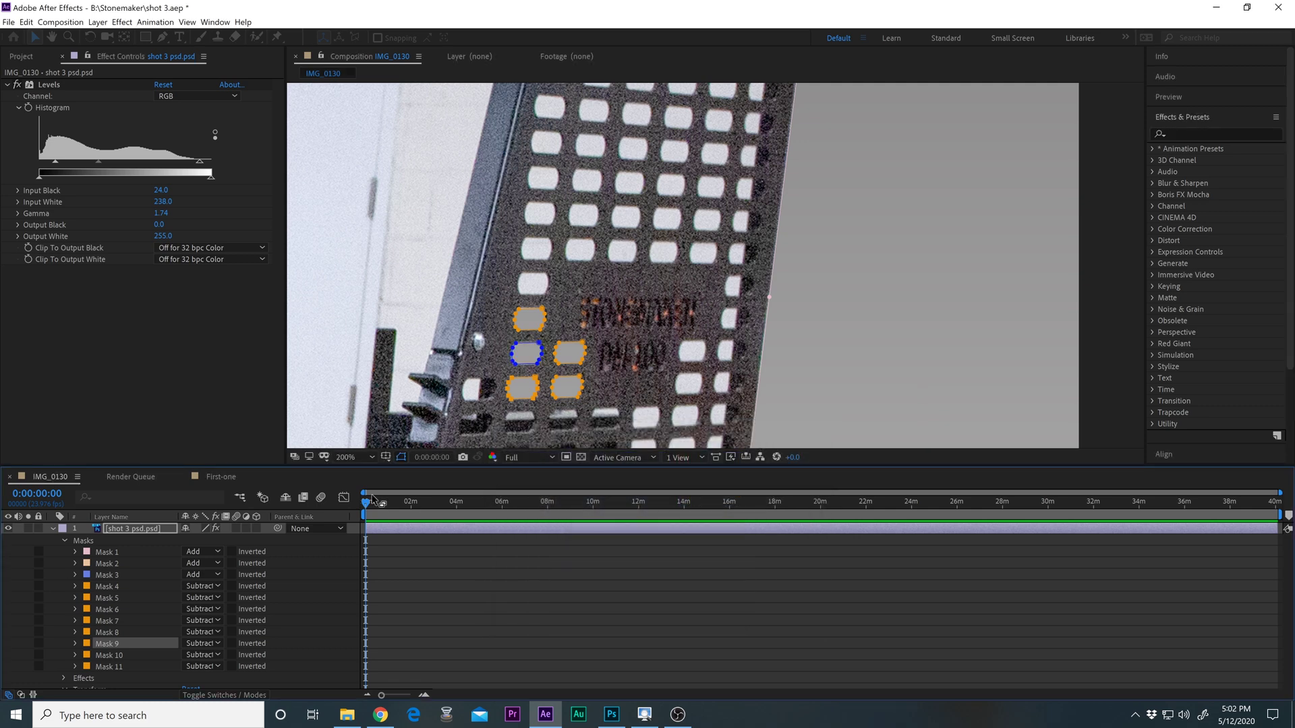
Change Mask 10's colour to green.
{"action": "left_click", "coordinate": [86, 655]}
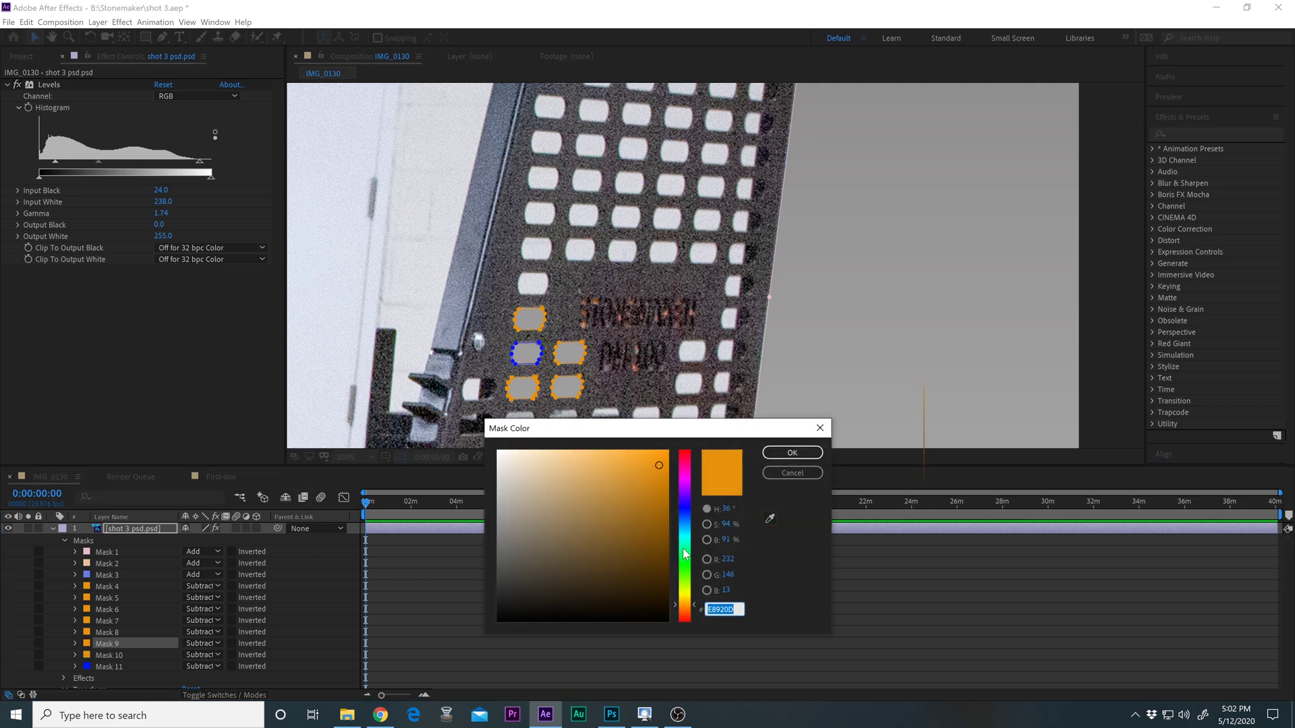
{"action": "left_click", "coordinate": [686, 562]}
{"action": "left_click", "coordinate": [663, 453]}
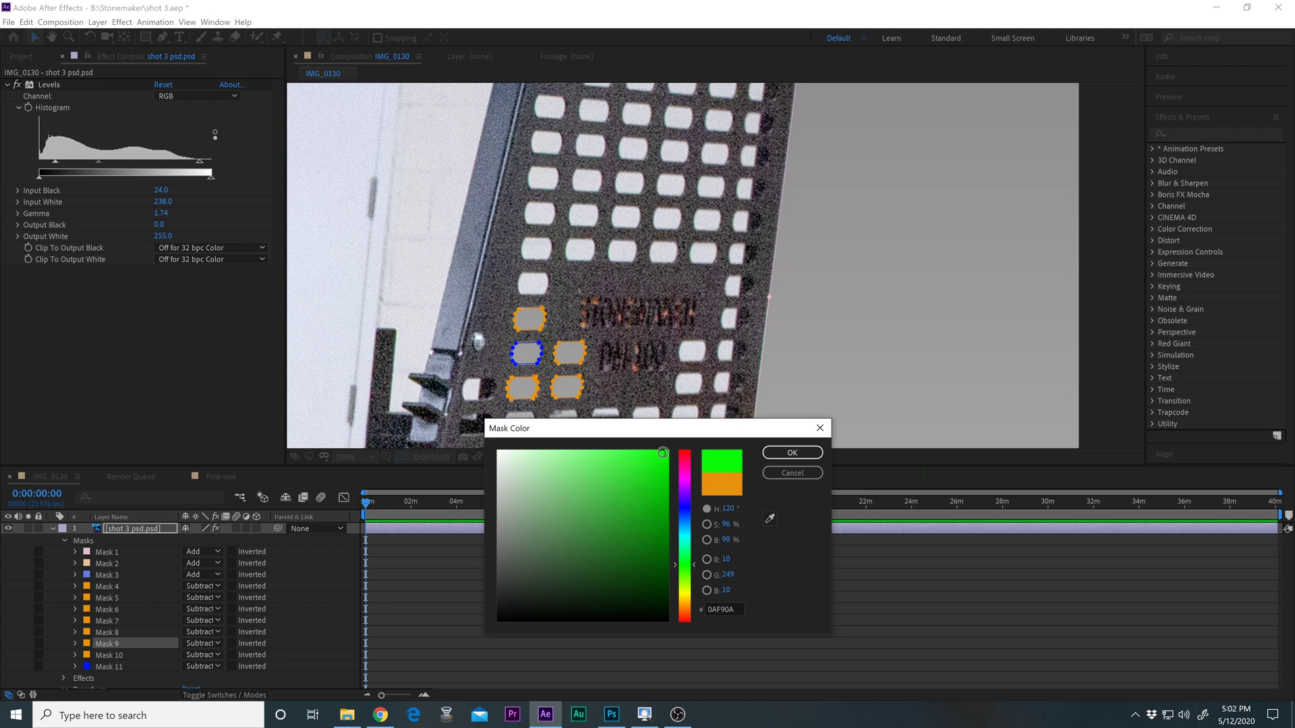
{"action": "left_click", "coordinate": [792, 453]}
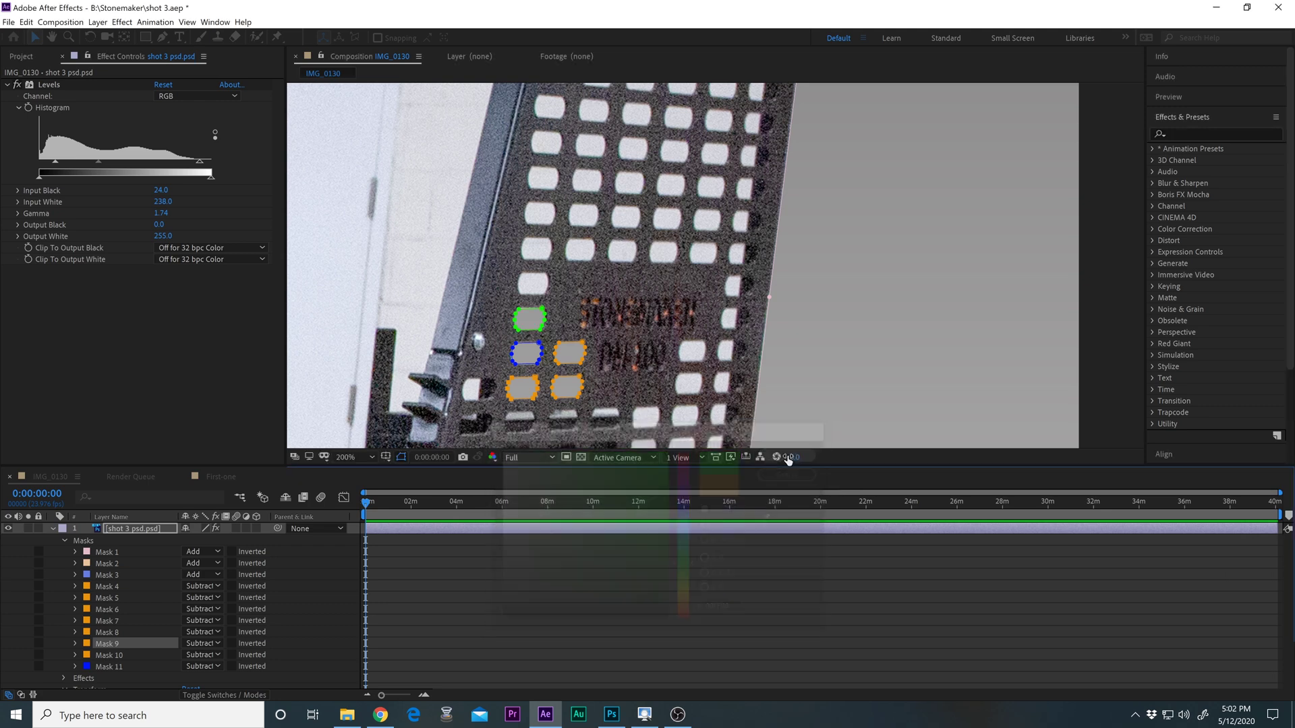
Change Mask 9's colour to a bright yellow.
{"action": "left_click", "coordinate": [87, 644]}
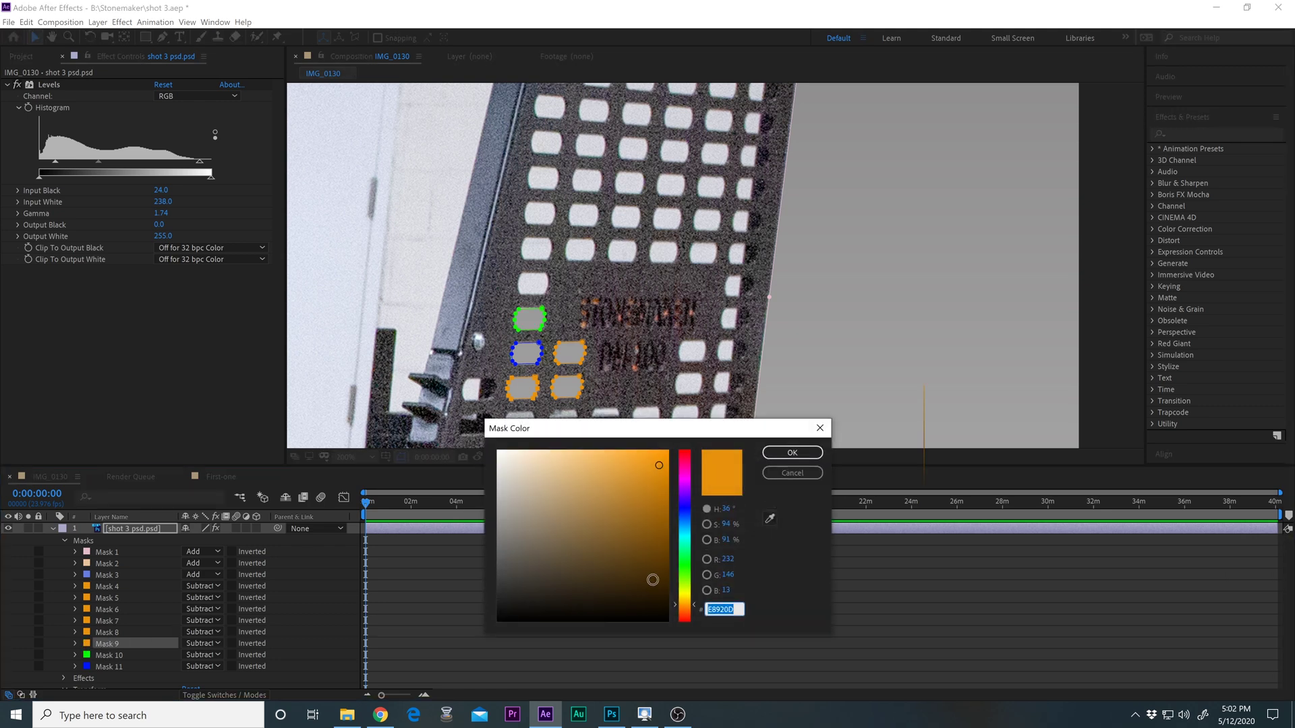
{"action": "left_click", "coordinate": [690, 595]}
{"action": "left_click", "coordinate": [661, 472]}
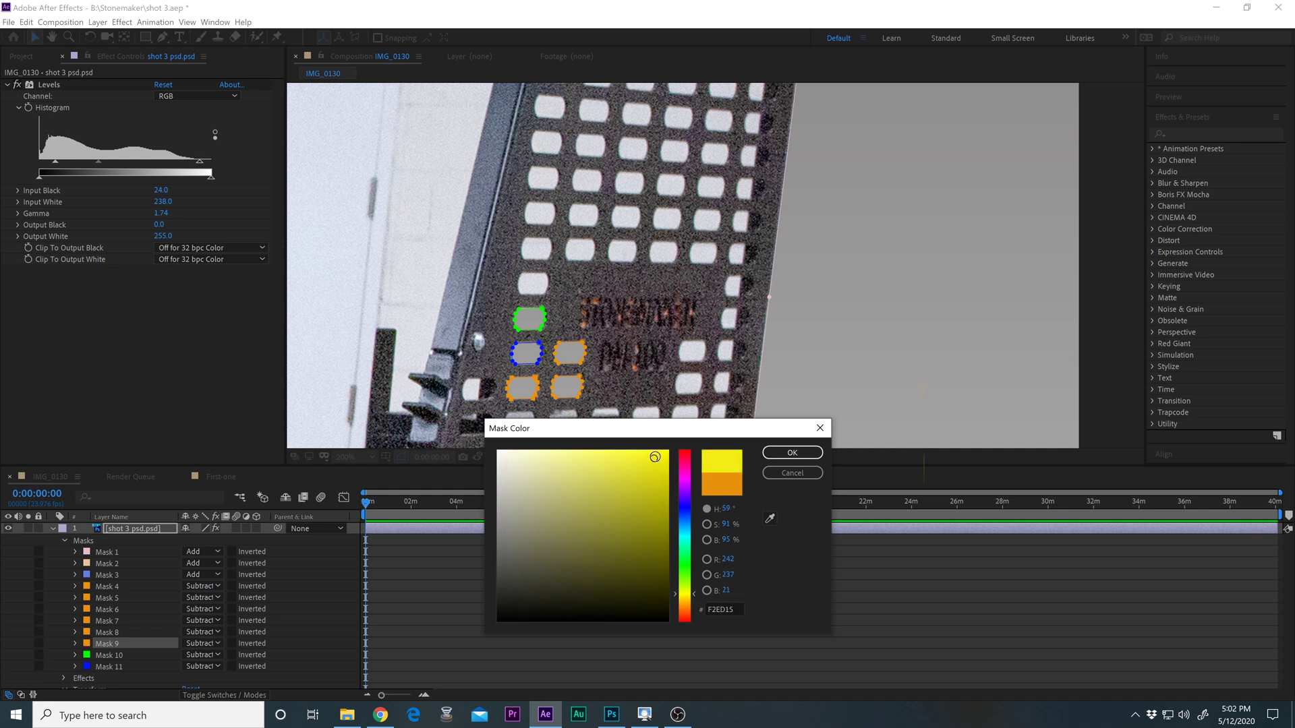
{"action": "left_click", "coordinate": [793, 452]}
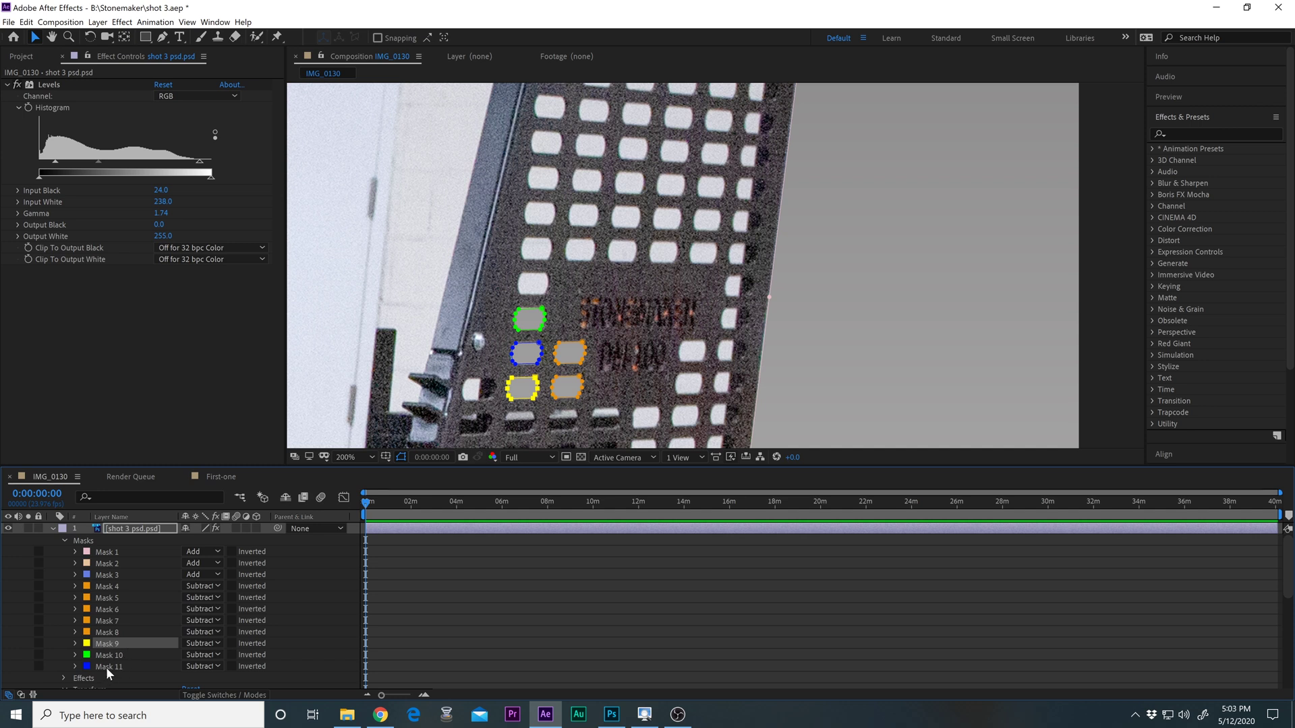
Move the three coloured masks up and slightly to the right.
{"action": "left_click", "coordinate": [106, 666], "text": "shift"}
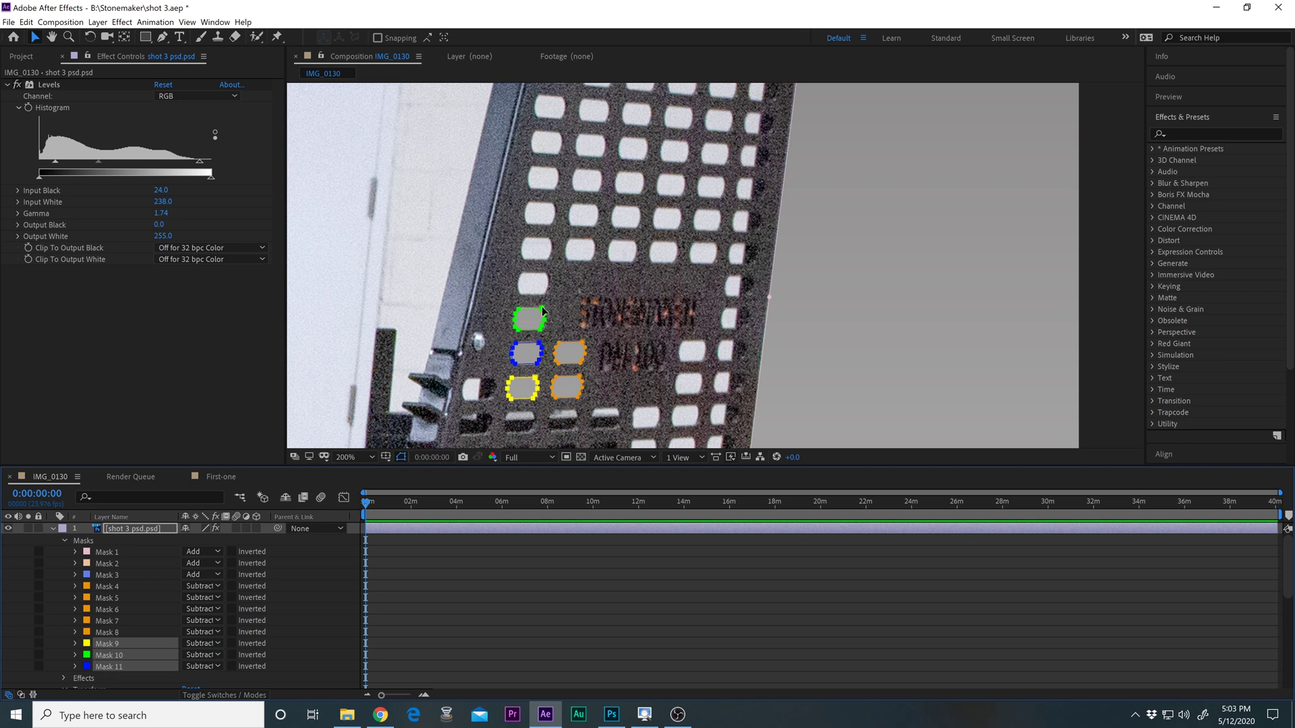
{"action": "left_click_drag", "start_coordinate": [543, 311], "coordinate": [553, 205]}
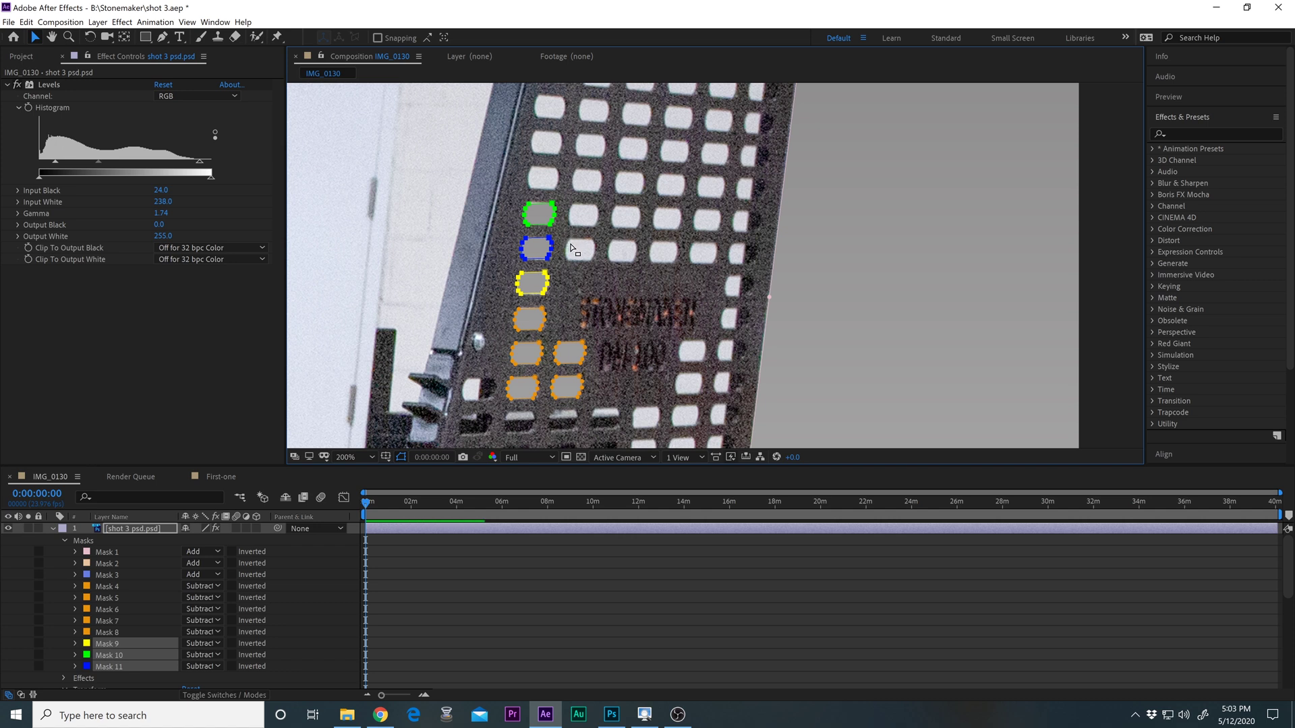
{"action": "left_click", "coordinate": [529, 300]}
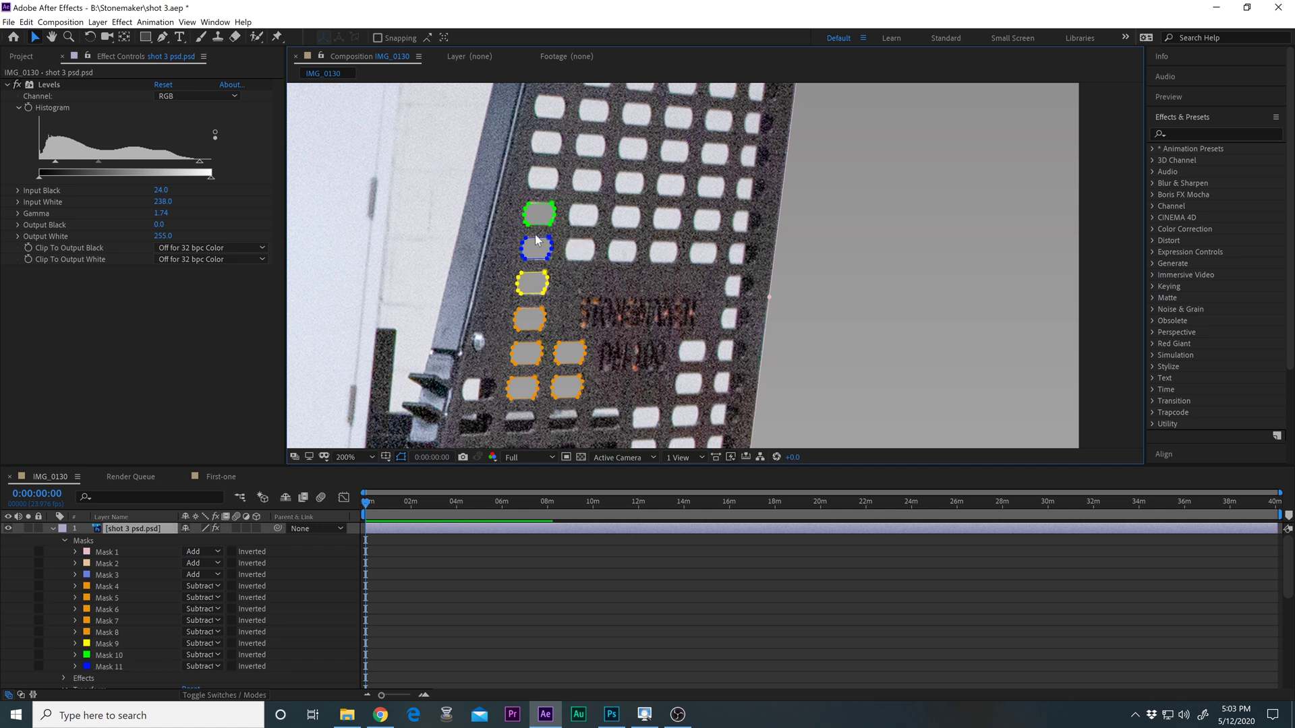
Copy Masks 6 through 11 and paste them onto the shot 3 layer.
{"action": "left_click", "coordinate": [104, 609]}
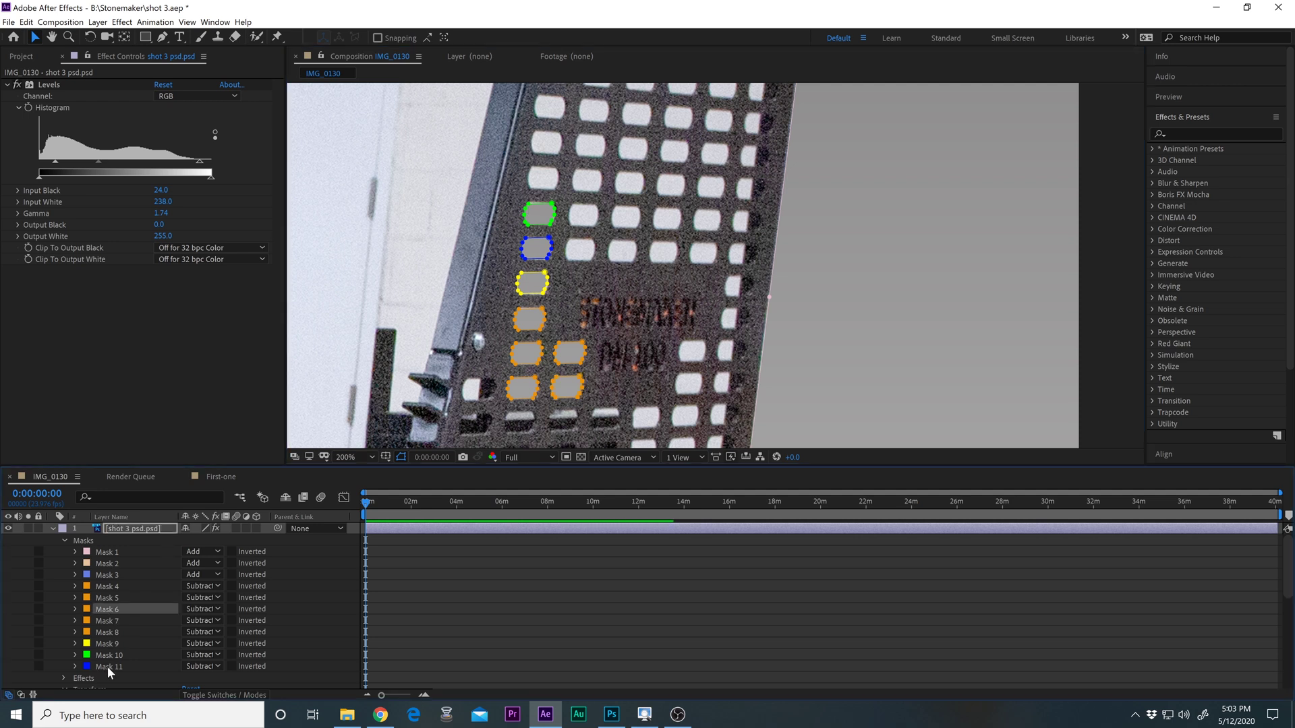
{"action": "left_click", "coordinate": [108, 667], "text": "shift"}
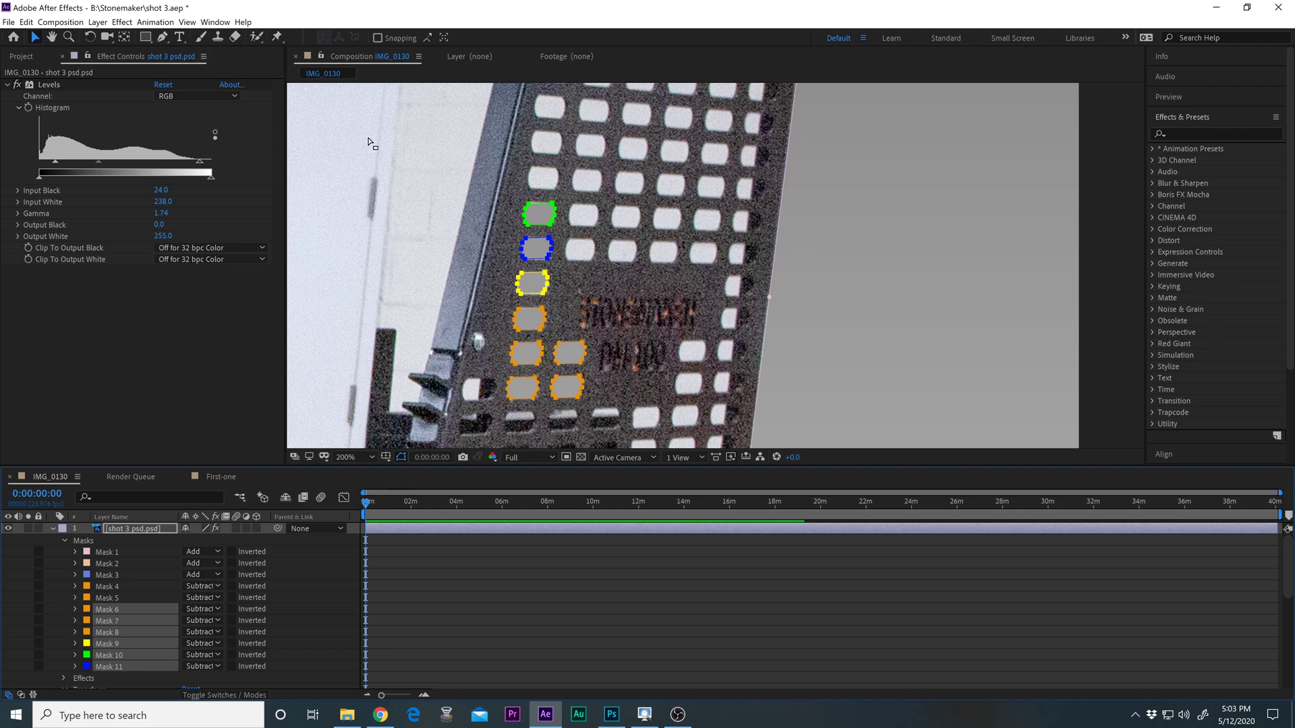
{"action": "left_click", "coordinate": [26, 21]}
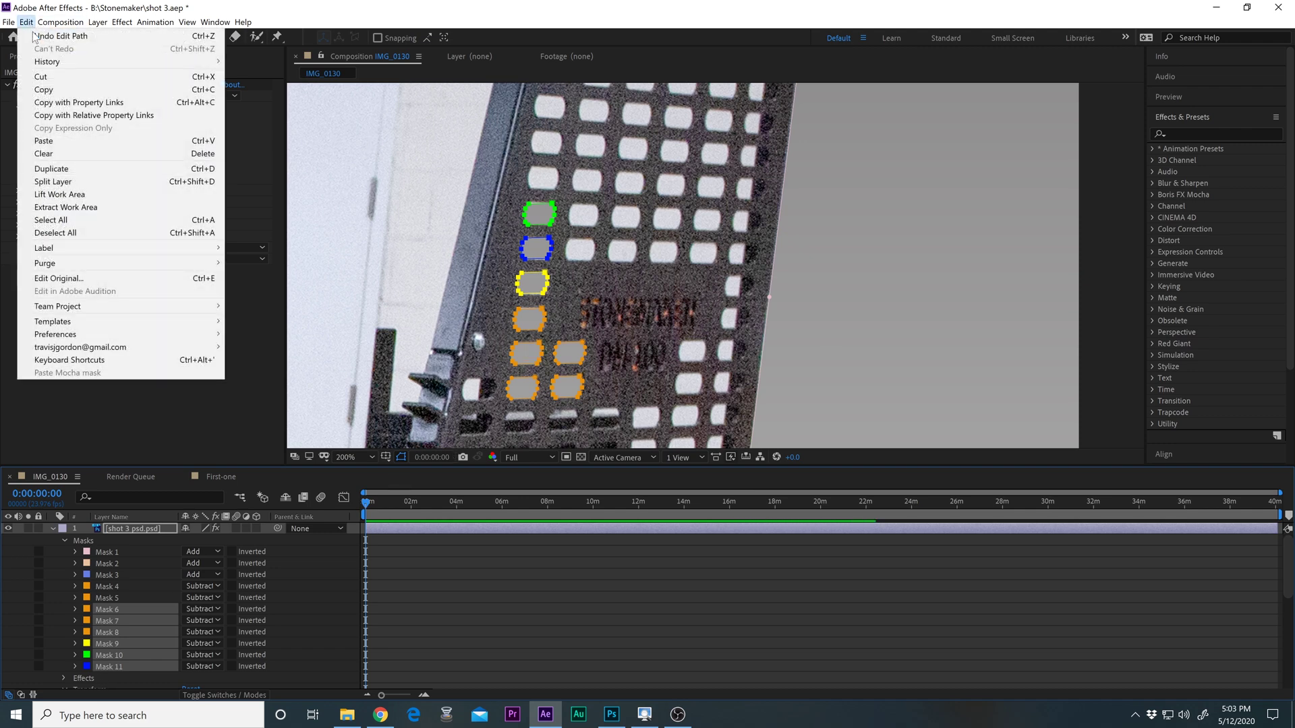
{"action": "left_click", "coordinate": [78, 89]}
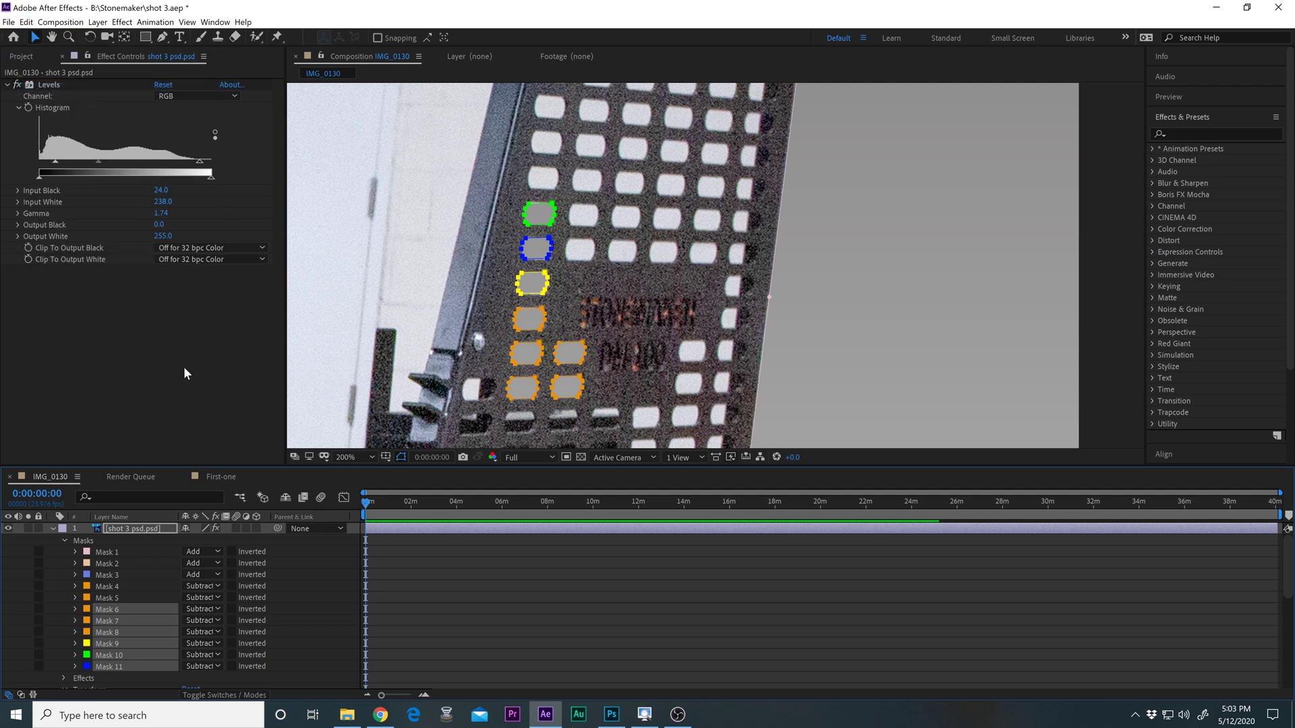
{"action": "left_click", "coordinate": [114, 528]}
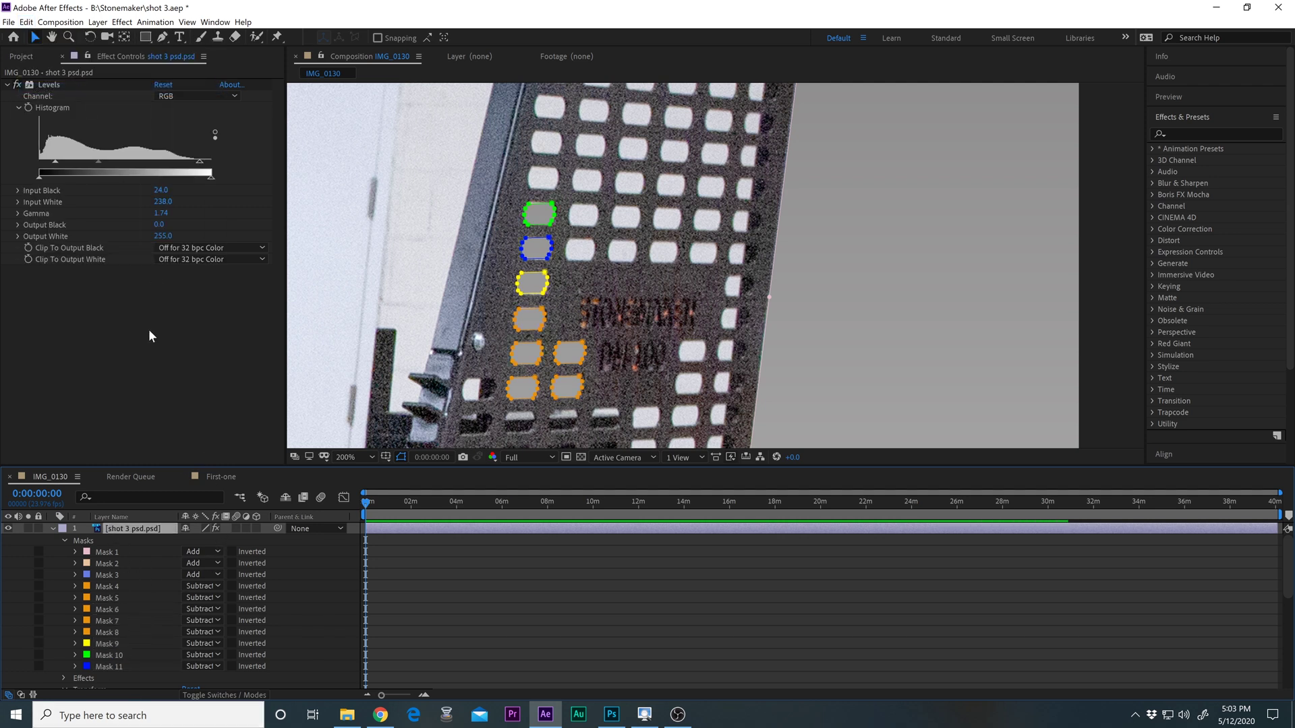
{"action": "left_click", "coordinate": [27, 21]}
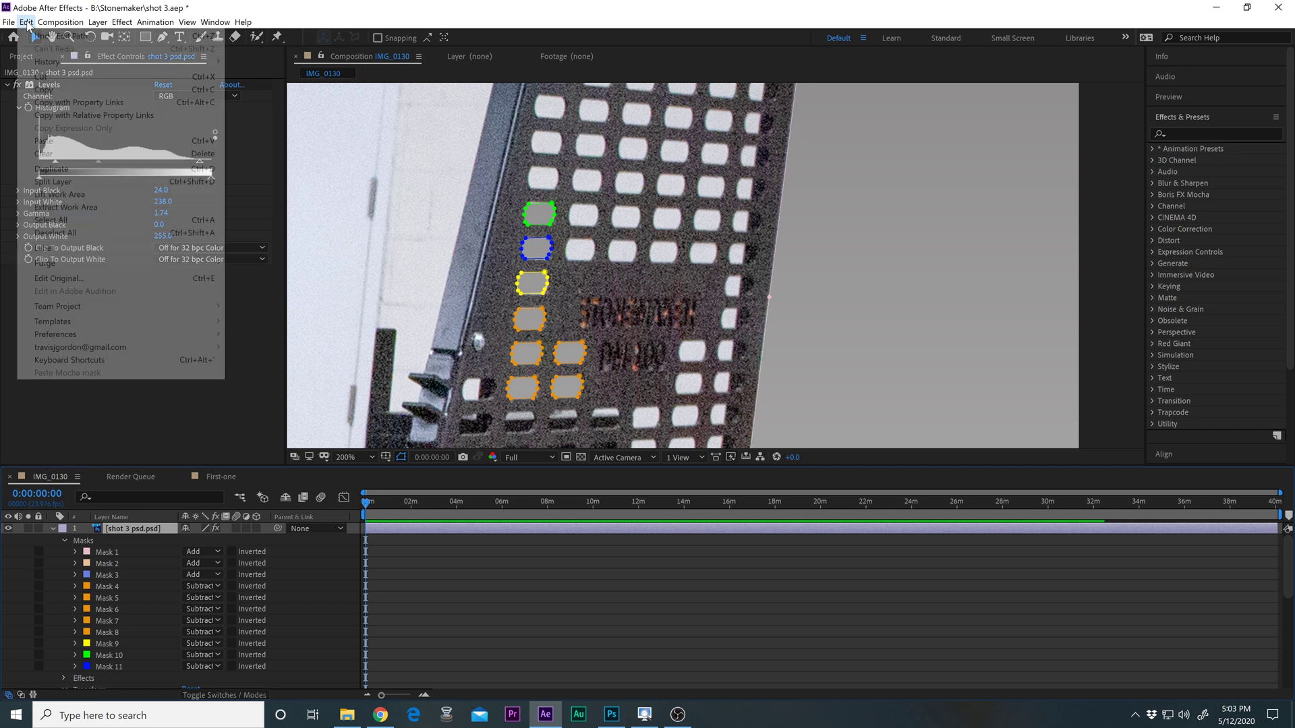
{"action": "left_click", "coordinate": [64, 140]}
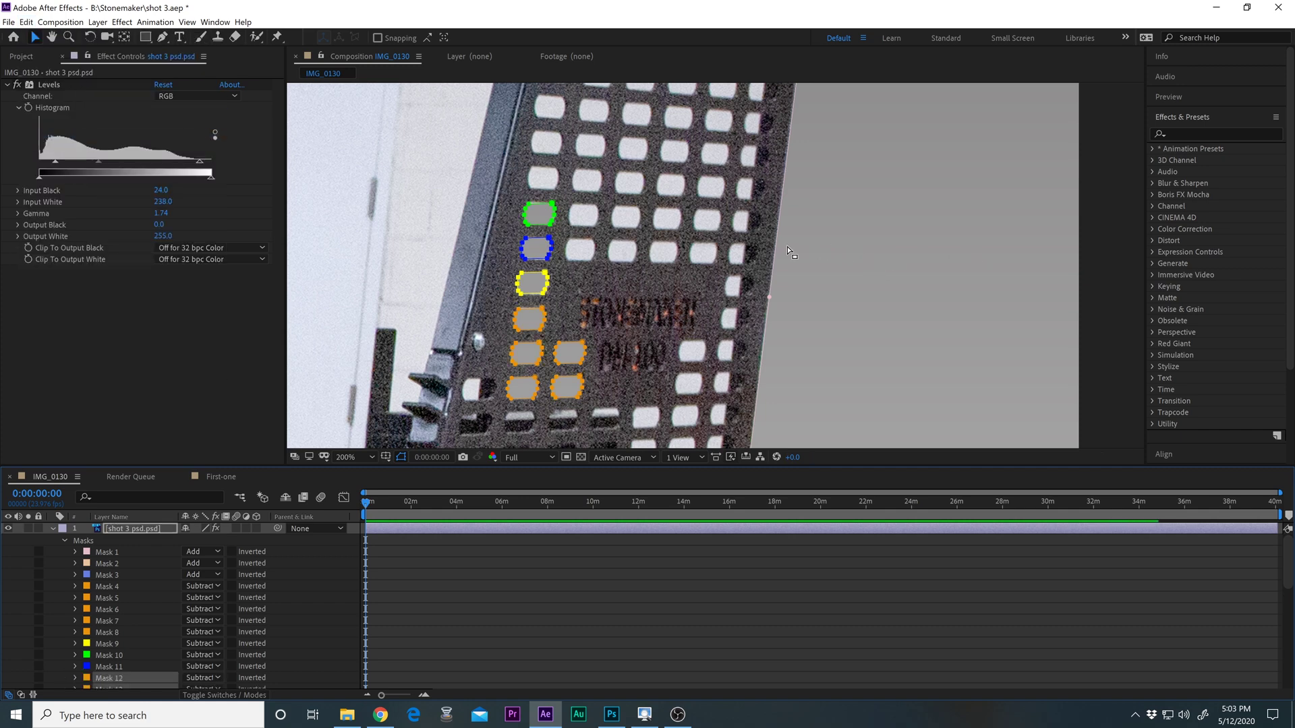
Move the pasted mask copies up onto the next holes and zoom to 400%.
{"action": "key", "text": "h"}
{"action": "left_click_drag", "start_coordinate": [683, 244], "coordinate": [682, 346]}
{"action": "key", "text": "v"}
{"action": "left_click_drag", "start_coordinate": [561, 288], "coordinate": [570, 138]}
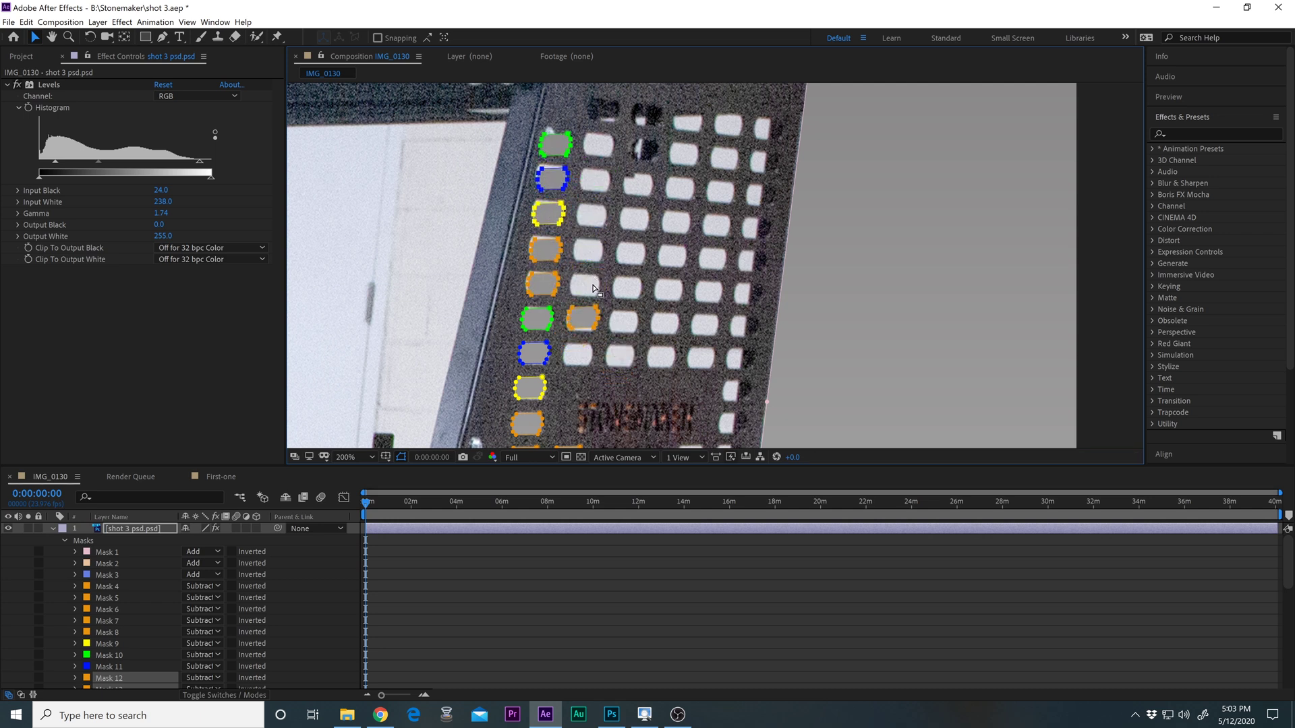
{"action": "key", "text": "period"}
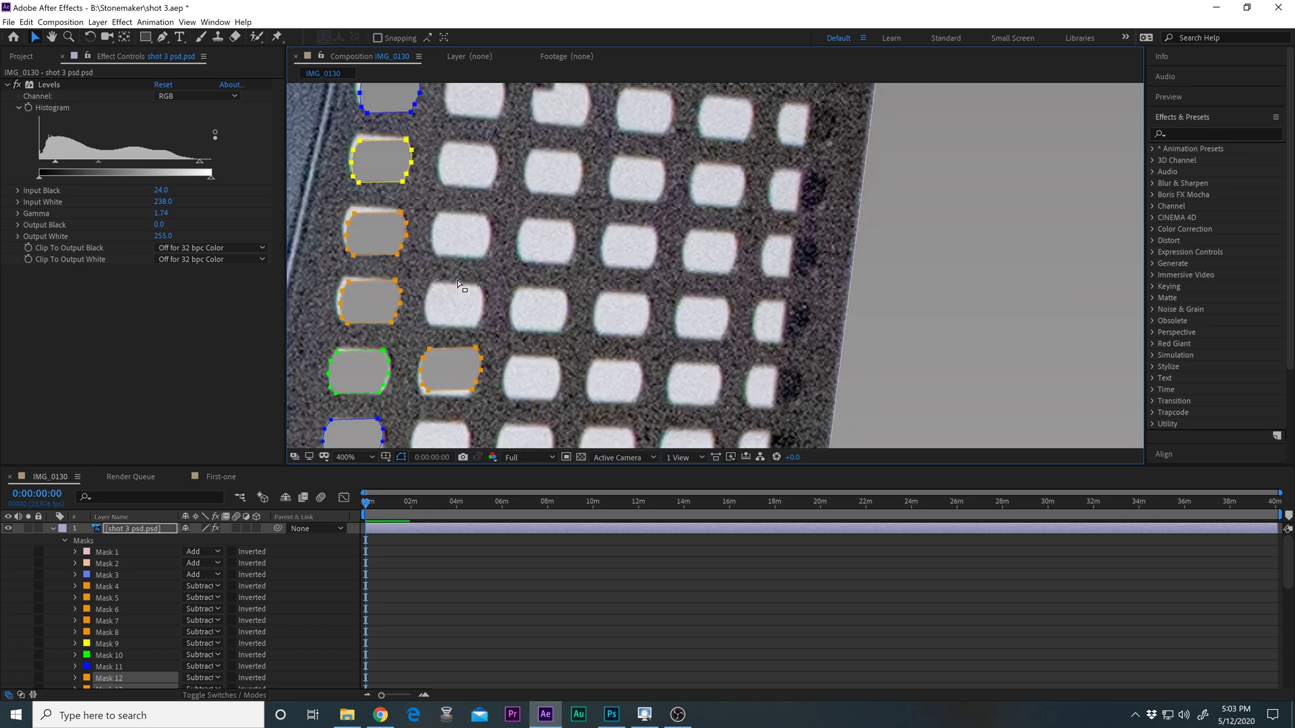
{"action": "key", "text": "h"}
{"action": "left_click_drag", "start_coordinate": [410, 300], "coordinate": [561, 345]}
{"action": "key", "text": "v"}
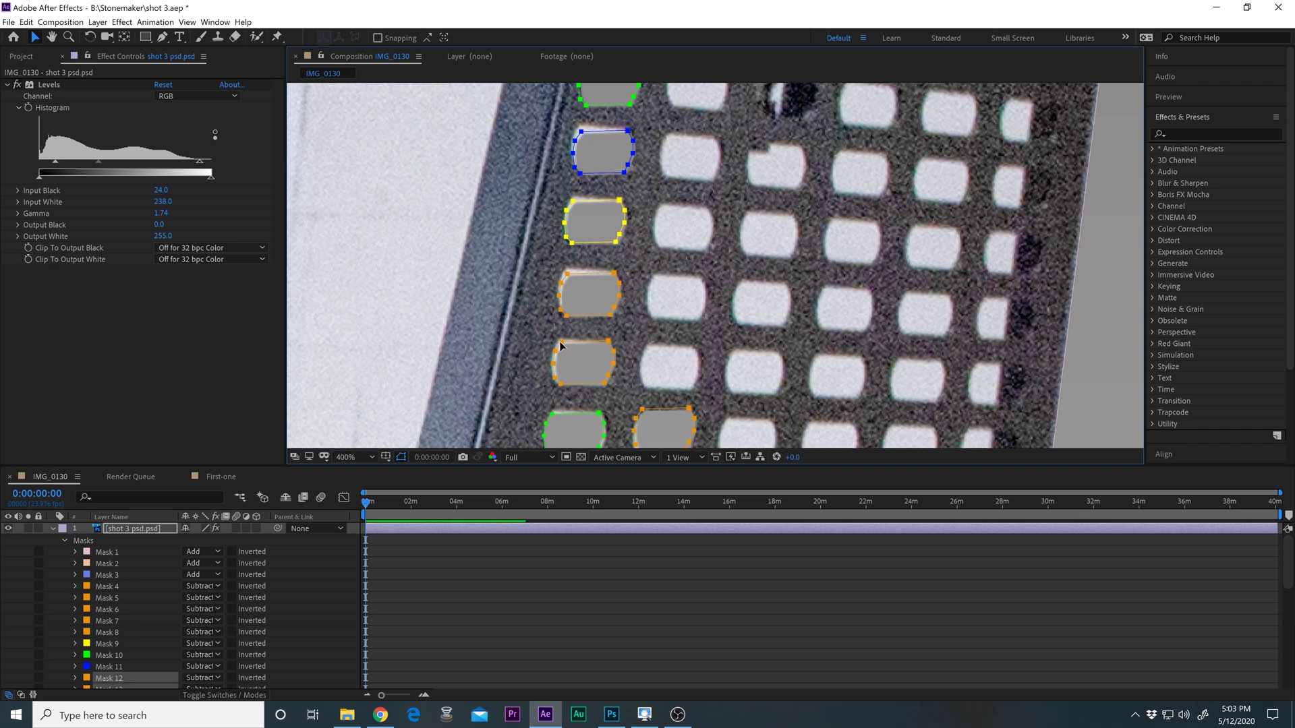
Rotate the yellow mask slightly to match its hole.
{"action": "left_click", "coordinate": [638, 276]}
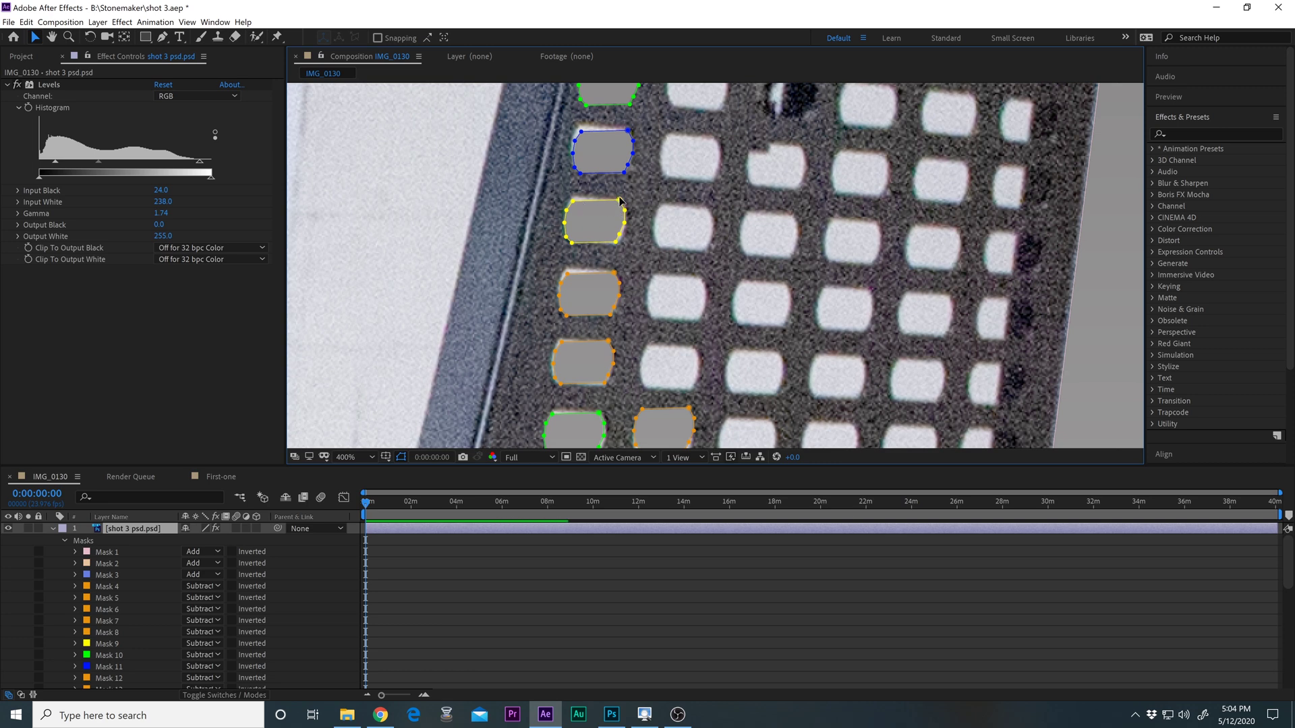
{"action": "left_click_drag", "start_coordinate": [649, 192], "coordinate": [537, 251]}
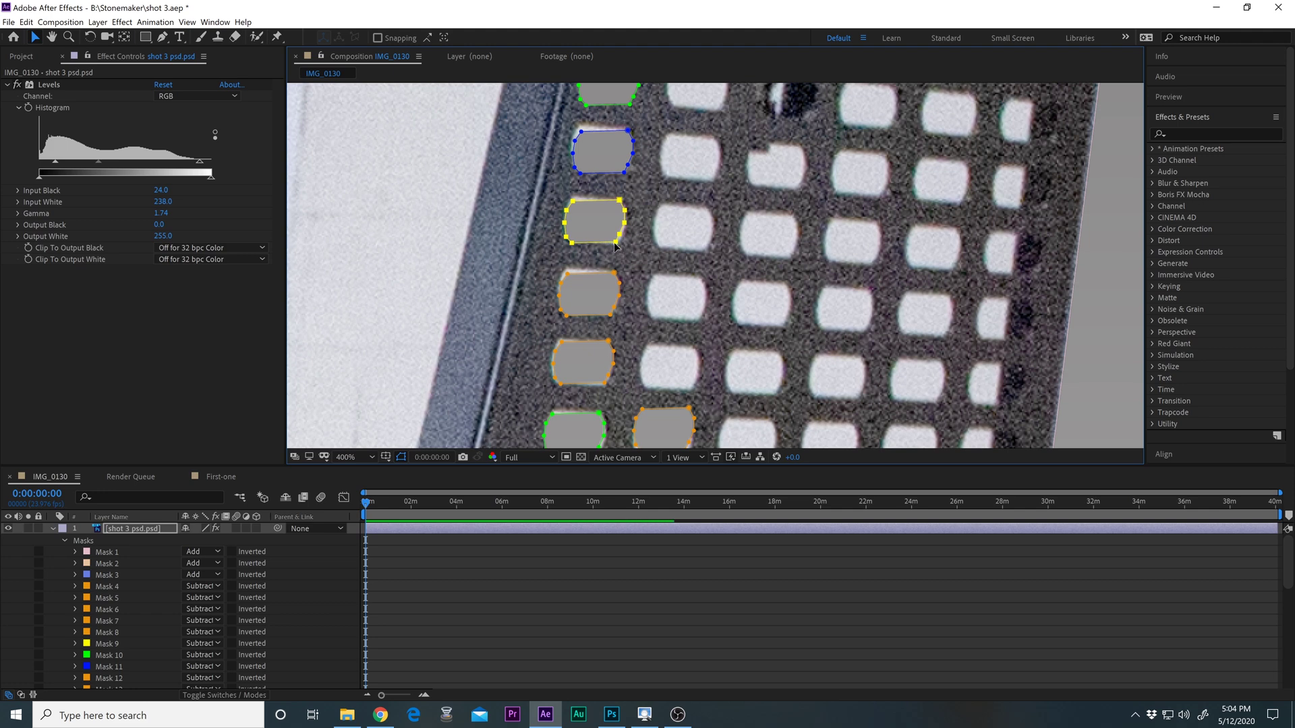
{"action": "key", "text": "ctrl+t"}
{"action": "left_click_drag", "start_coordinate": [629, 246], "coordinate": [629, 251]}
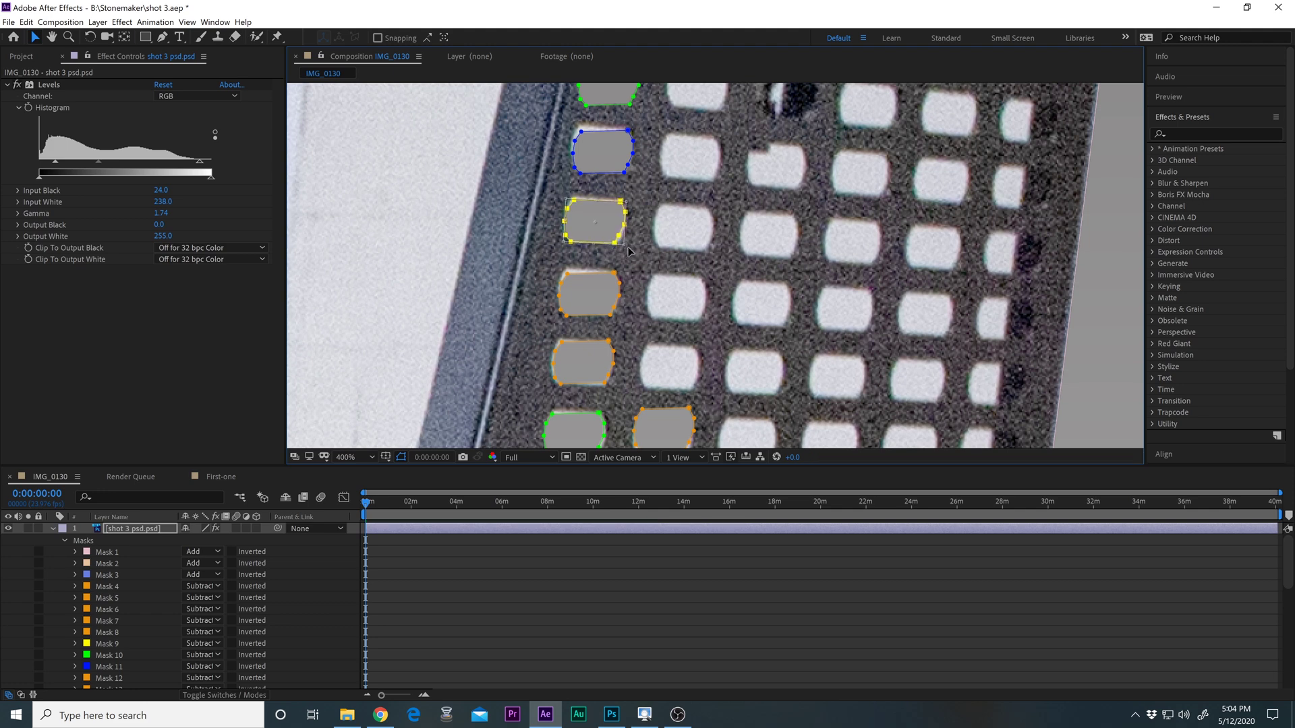
Nudge the blue mask up and left over its hole.
{"action": "left_click_drag", "start_coordinate": [584, 140], "coordinate": [570, 228]}
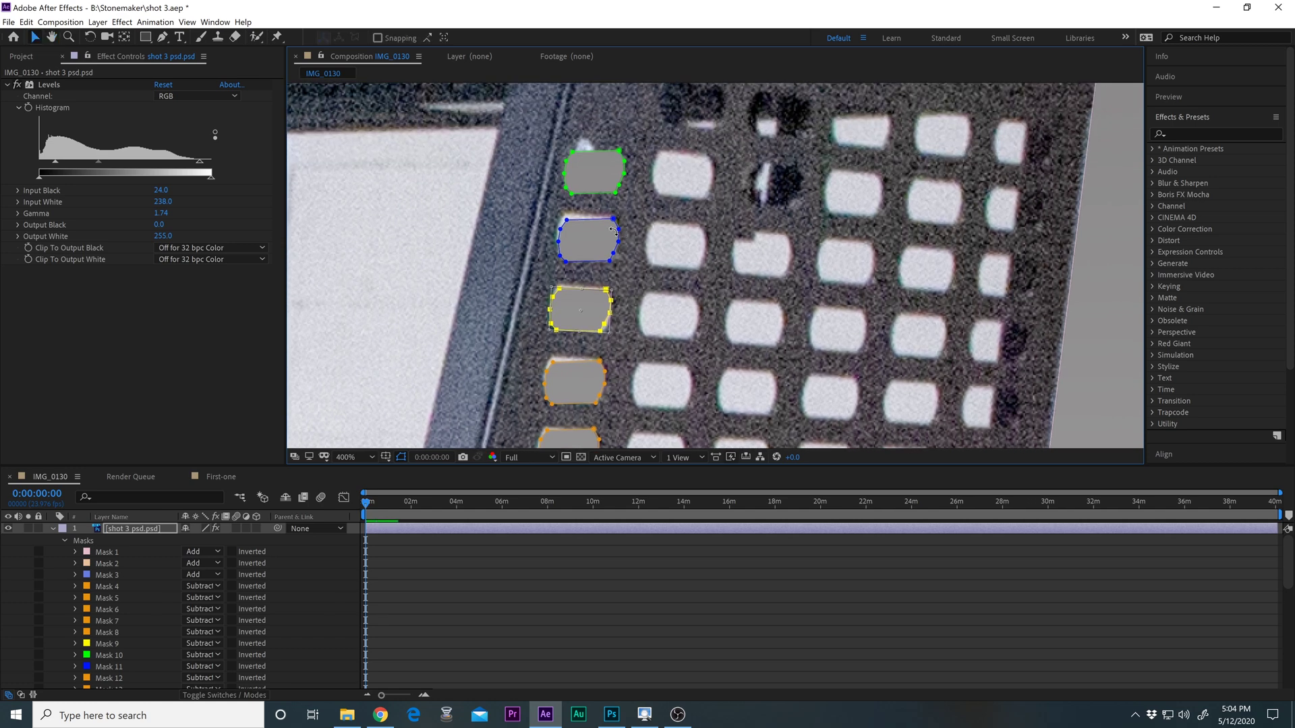
{"action": "left_click", "coordinate": [566, 220]}
{"action": "double_click", "coordinate": [615, 223]}
{"action": "left_click_drag", "start_coordinate": [603, 238], "coordinate": [601, 234]}
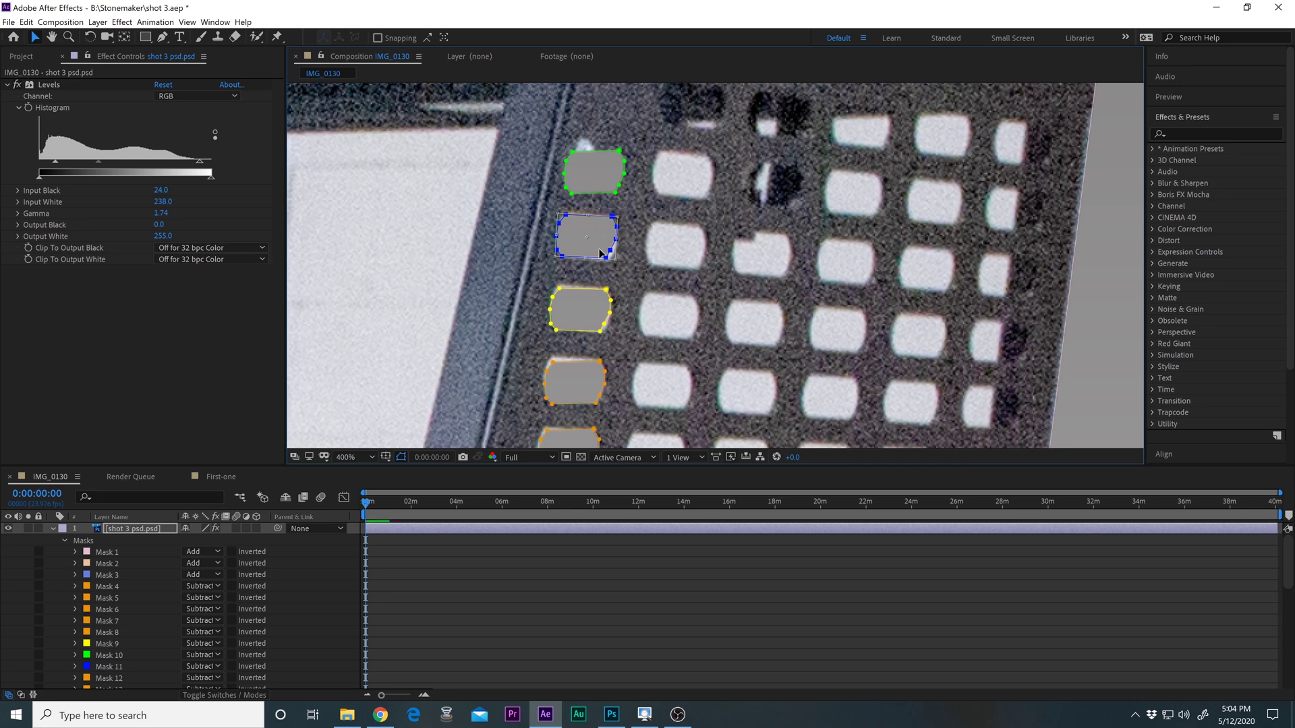
Reposition the orange mask onto the neighbouring hole beside the green one.
{"action": "left_click_drag", "start_coordinate": [689, 362], "coordinate": [671, 250]}
{"action": "key", "text": "v"}
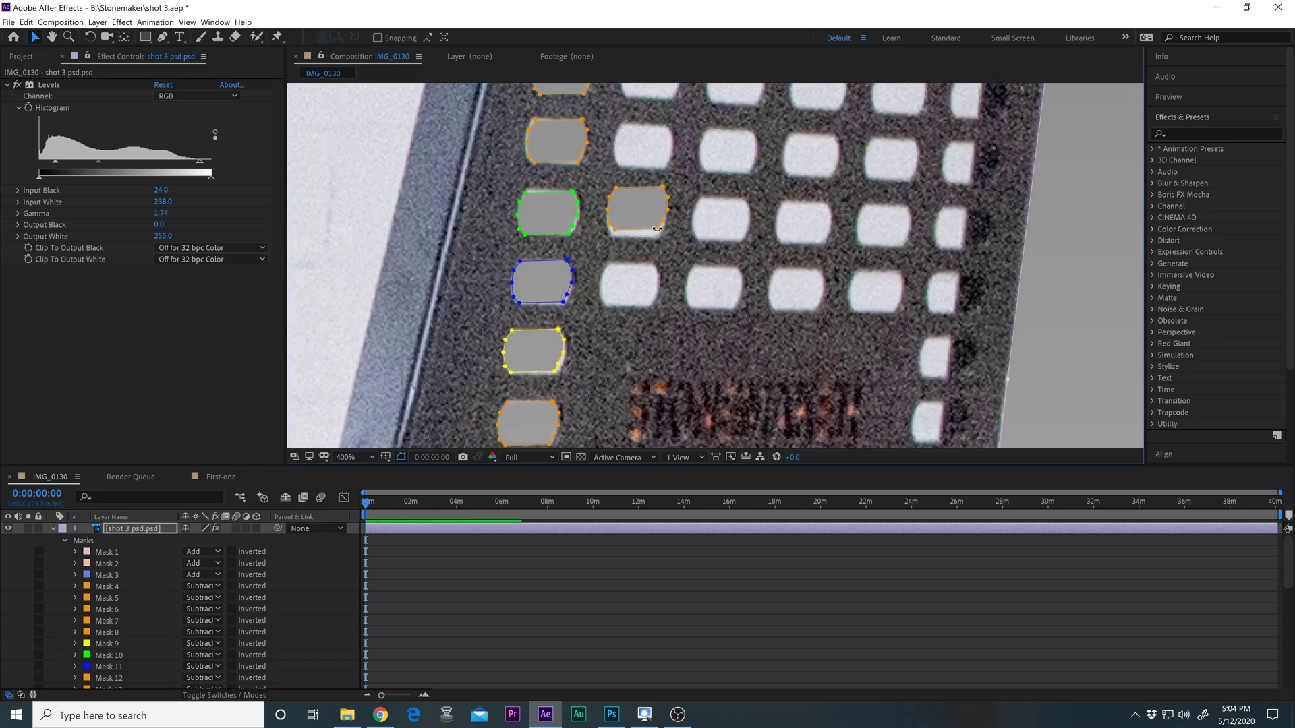
{"action": "double_click", "coordinate": [661, 228]}
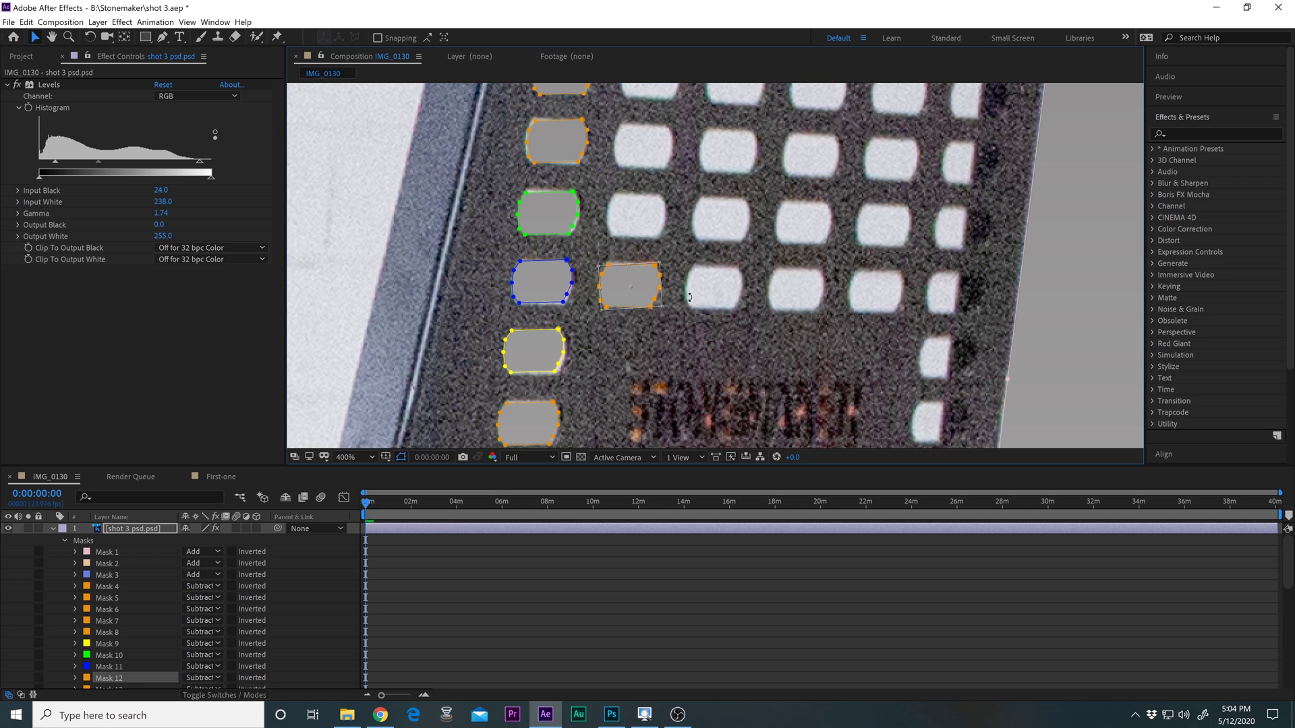
{"action": "double_click", "coordinate": [690, 303]}
{"action": "scroll", "coordinate": [738, 240], "scroll_direction": "down", "scroll_amount": 6}
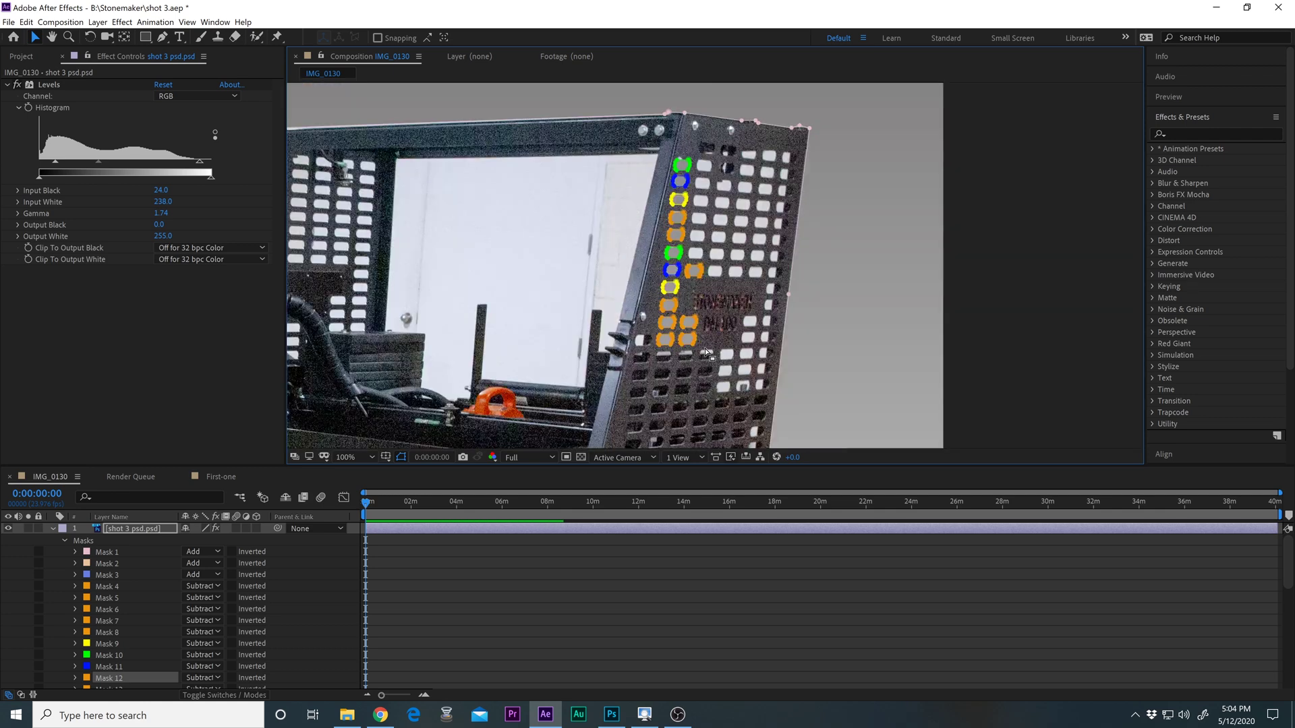
{"action": "scroll", "coordinate": [706, 321], "scroll_direction": "down", "scroll_amount": 2}
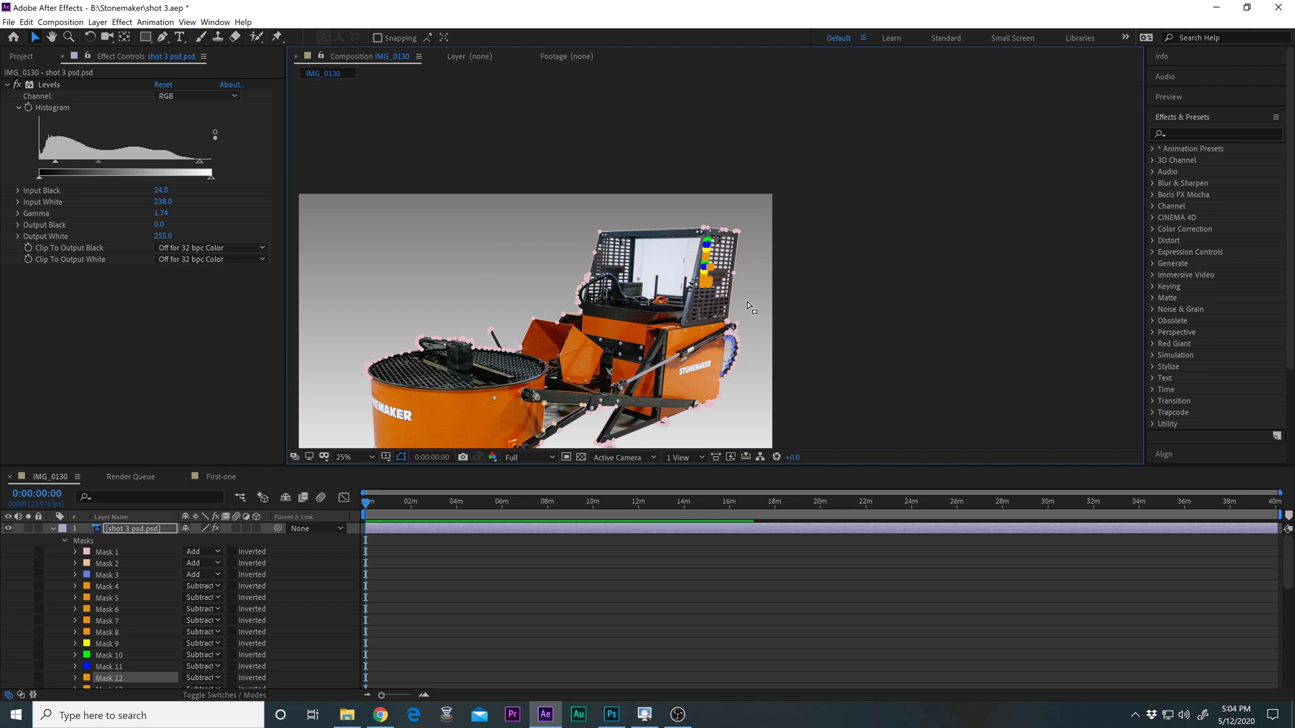
{"action": "scroll", "coordinate": [729, 300], "scroll_direction": "up", "scroll_amount": 4}
{"action": "scroll", "coordinate": [730, 293], "scroll_direction": "up", "scroll_amount": 4}
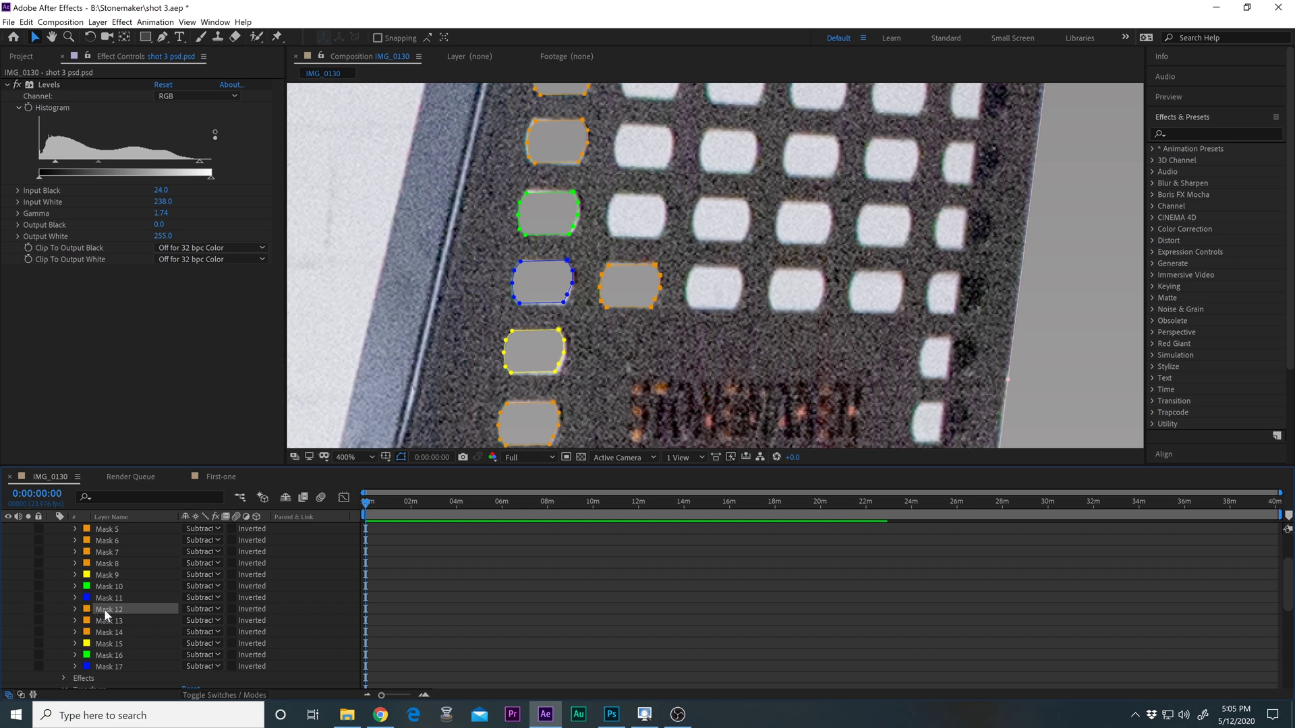
Open the shot 3 layer in the Layer panel at 200%, then return to IMG_0130.
{"action": "double_click", "coordinate": [104, 609]}
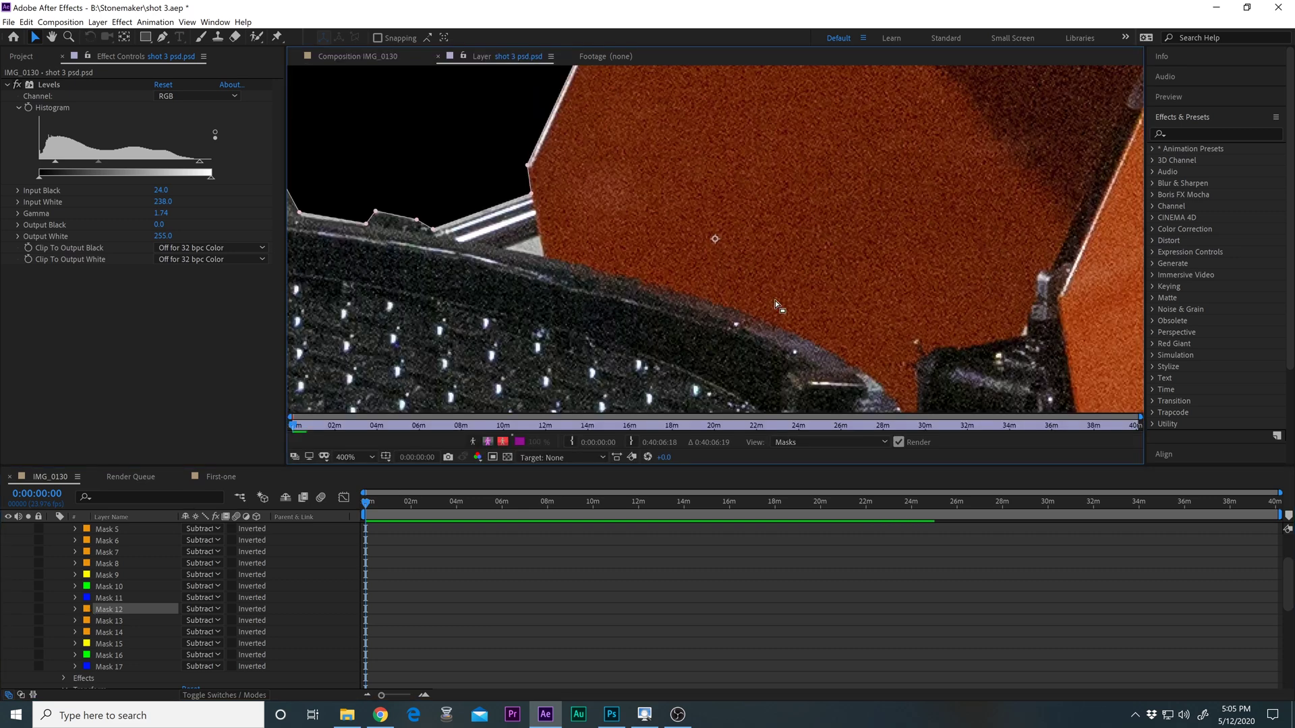
{"action": "key", "text": "comma"}
{"action": "key", "text": "period"}
{"action": "key", "text": "period"}
{"action": "key", "text": "period"}
{"action": "key", "text": "period"}
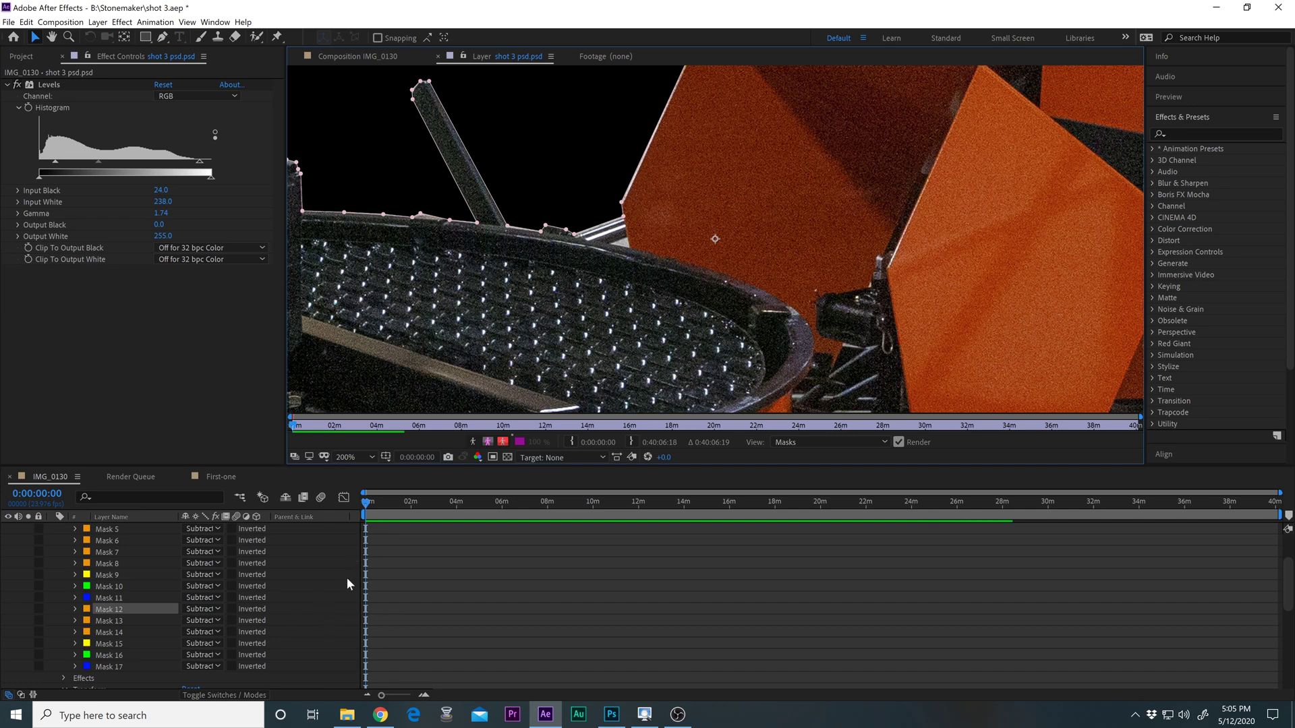
{"action": "scroll", "coordinate": [347, 577], "scroll_direction": "up", "scroll_amount": 1}
{"action": "scroll", "coordinate": [350, 597], "scroll_direction": "up", "scroll_amount": 1}
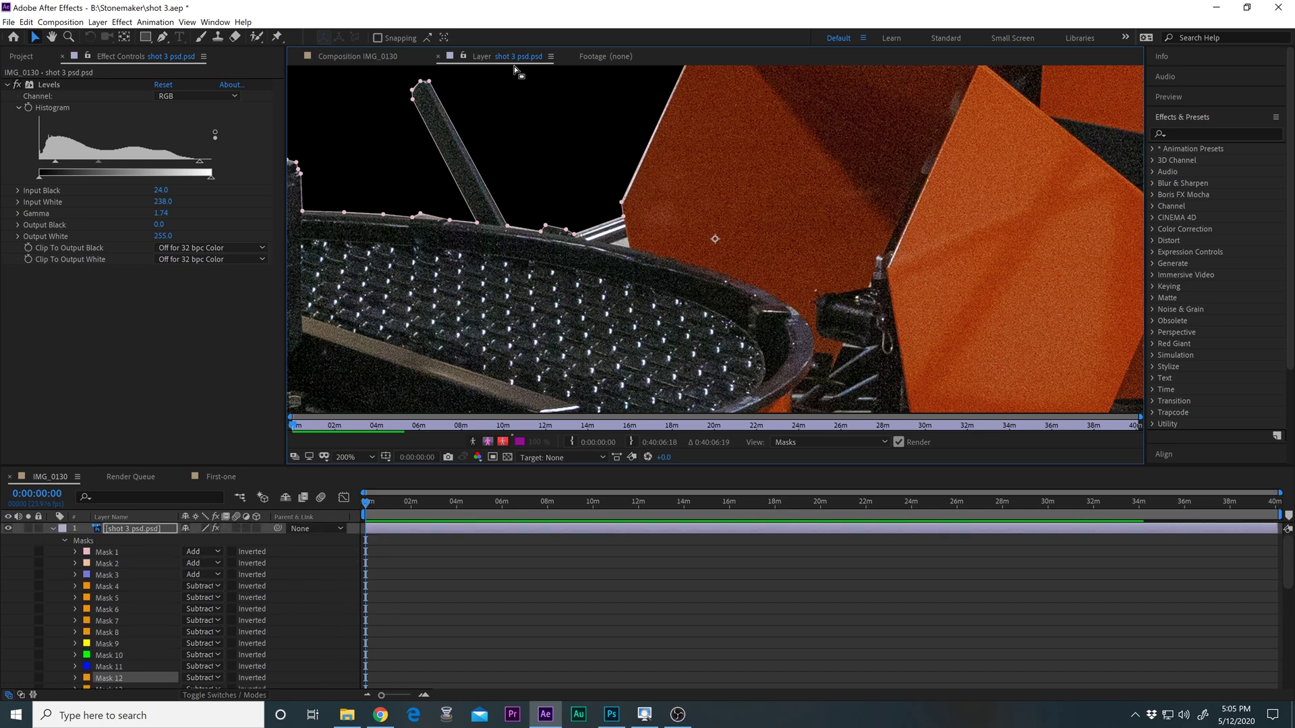
{"action": "scroll", "coordinate": [540, 79], "scroll_direction": "down", "scroll_amount": 4}
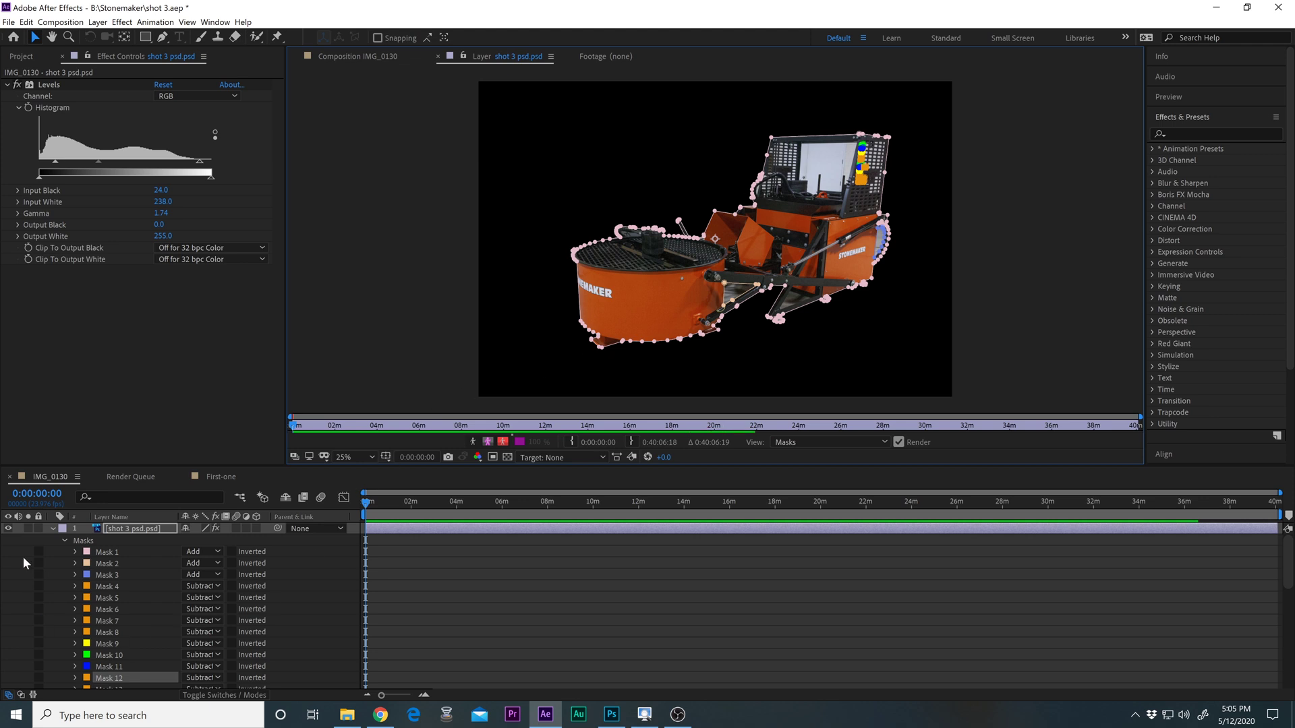
{"action": "left_click", "coordinate": [362, 55]}
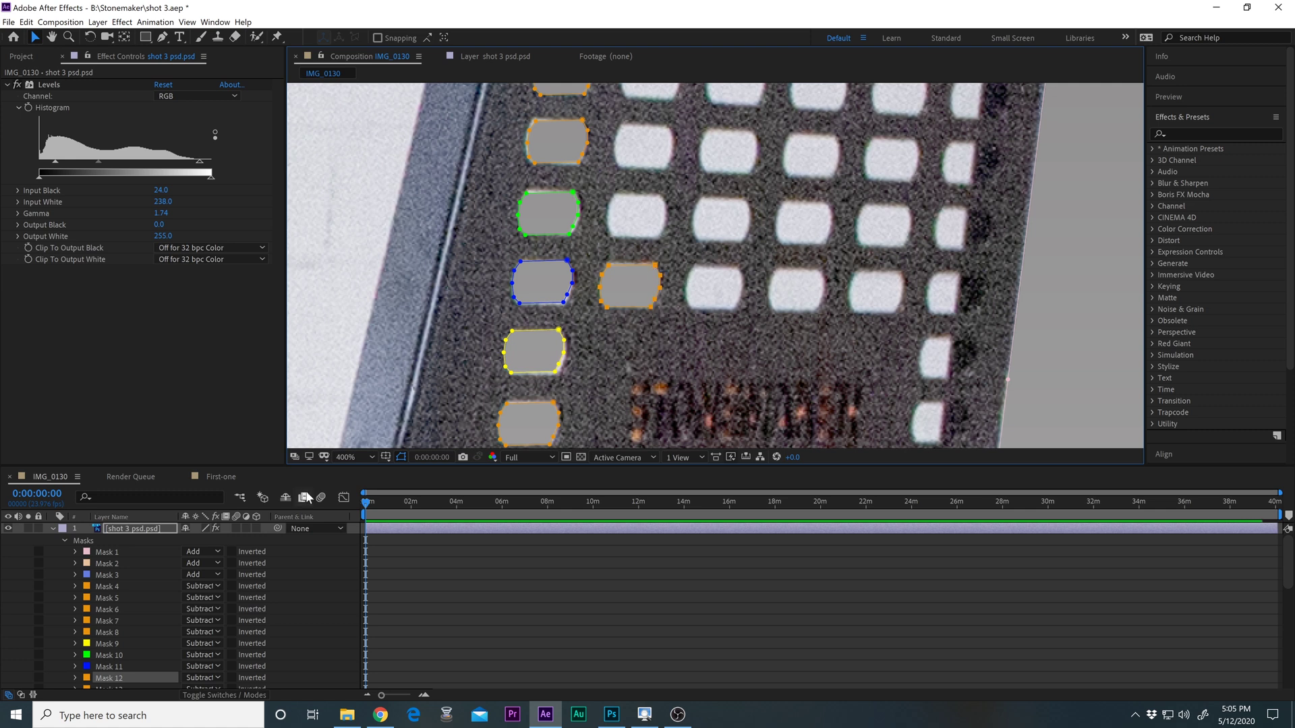
Change Mask 12's colour to bright magenta.
{"action": "scroll", "coordinate": [297, 654], "scroll_direction": "down", "scroll_amount": 3}
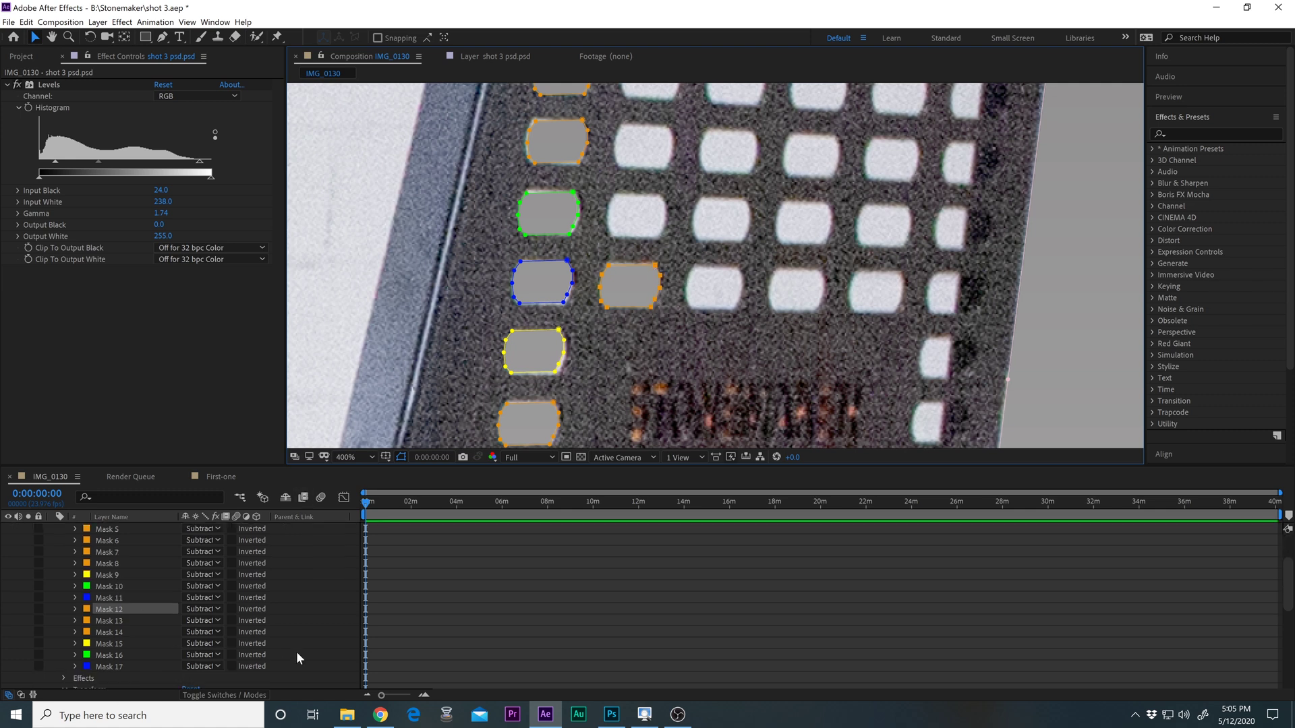
{"action": "left_click", "coordinate": [86, 609]}
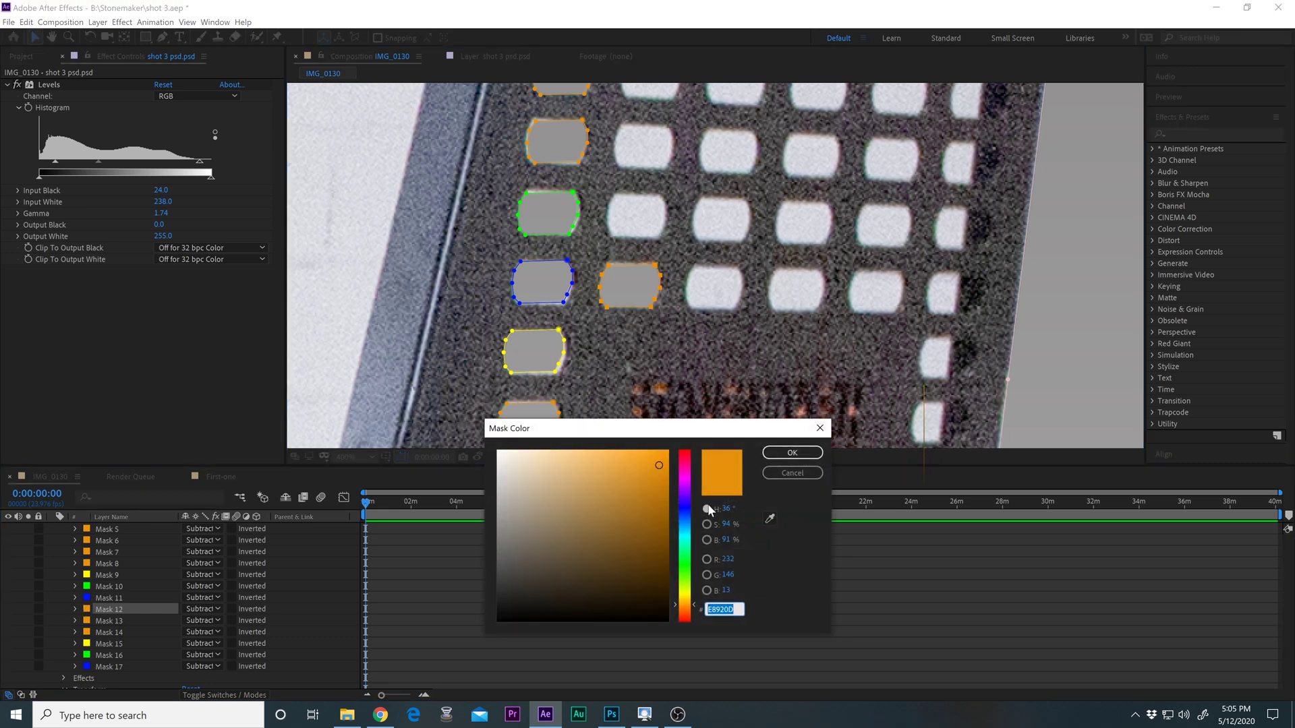
{"action": "left_click", "coordinate": [684, 480]}
{"action": "left_click", "coordinate": [665, 454]}
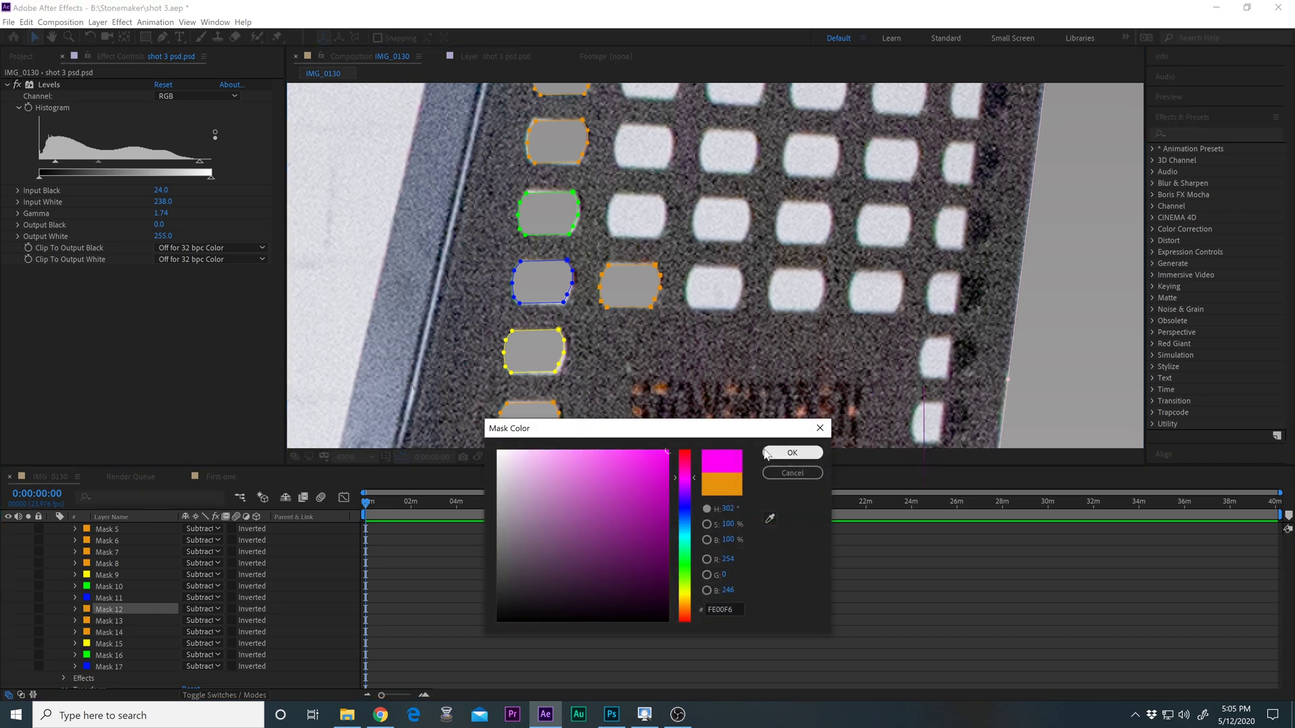
{"action": "left_click", "coordinate": [788, 455]}
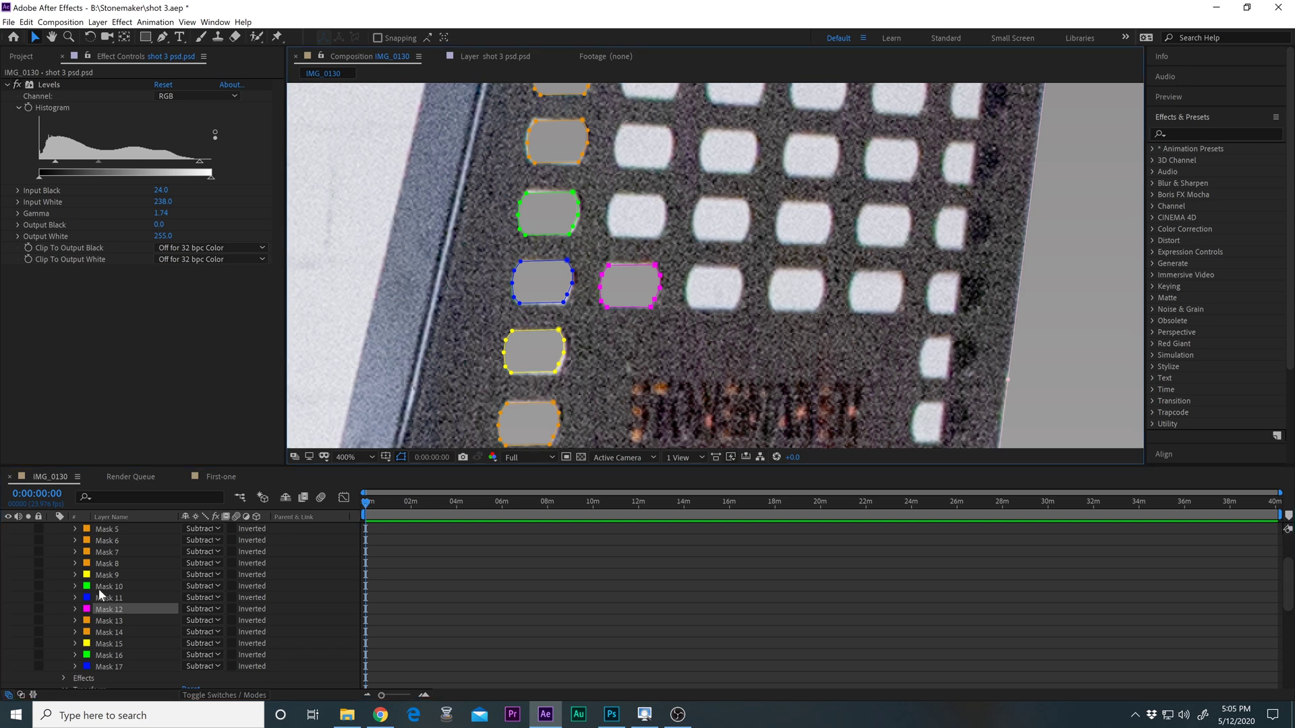
Copy Mask 12 and paste it onto the shot 3 psd.psd layer as Mask 18.
{"action": "left_click", "coordinate": [29, 26]}
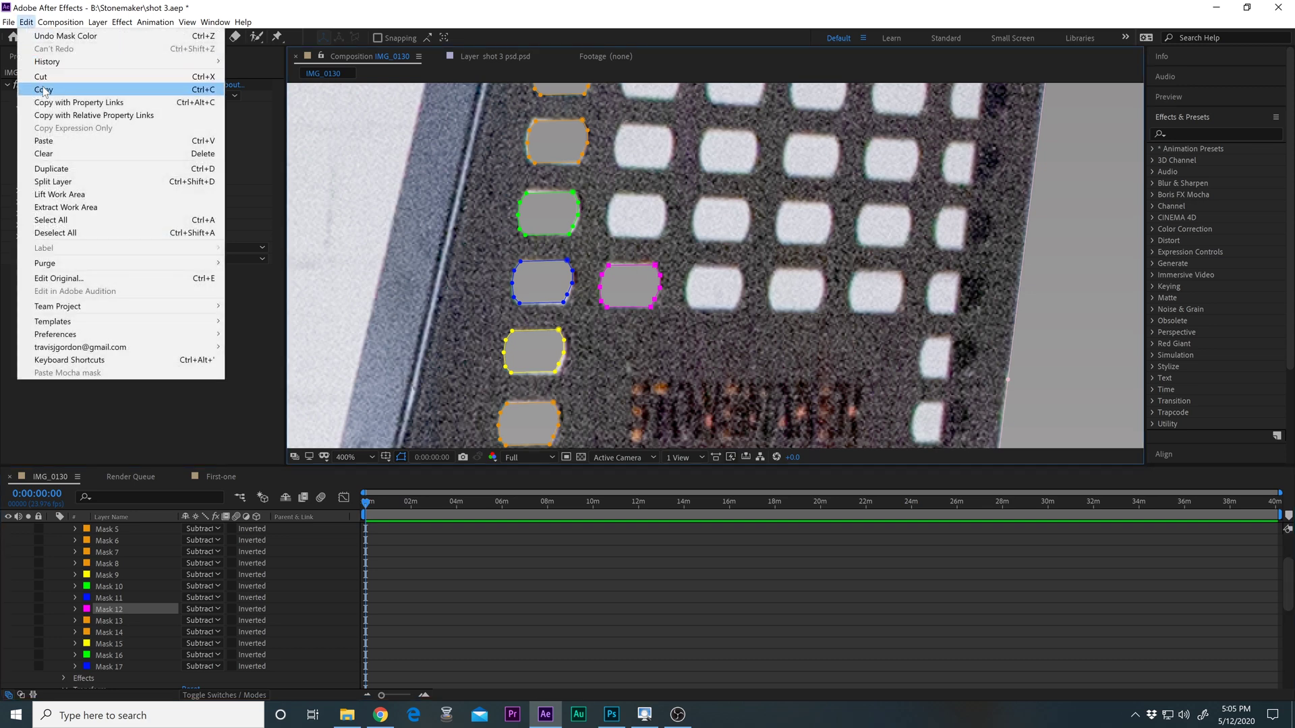
{"action": "left_click", "coordinate": [70, 96]}
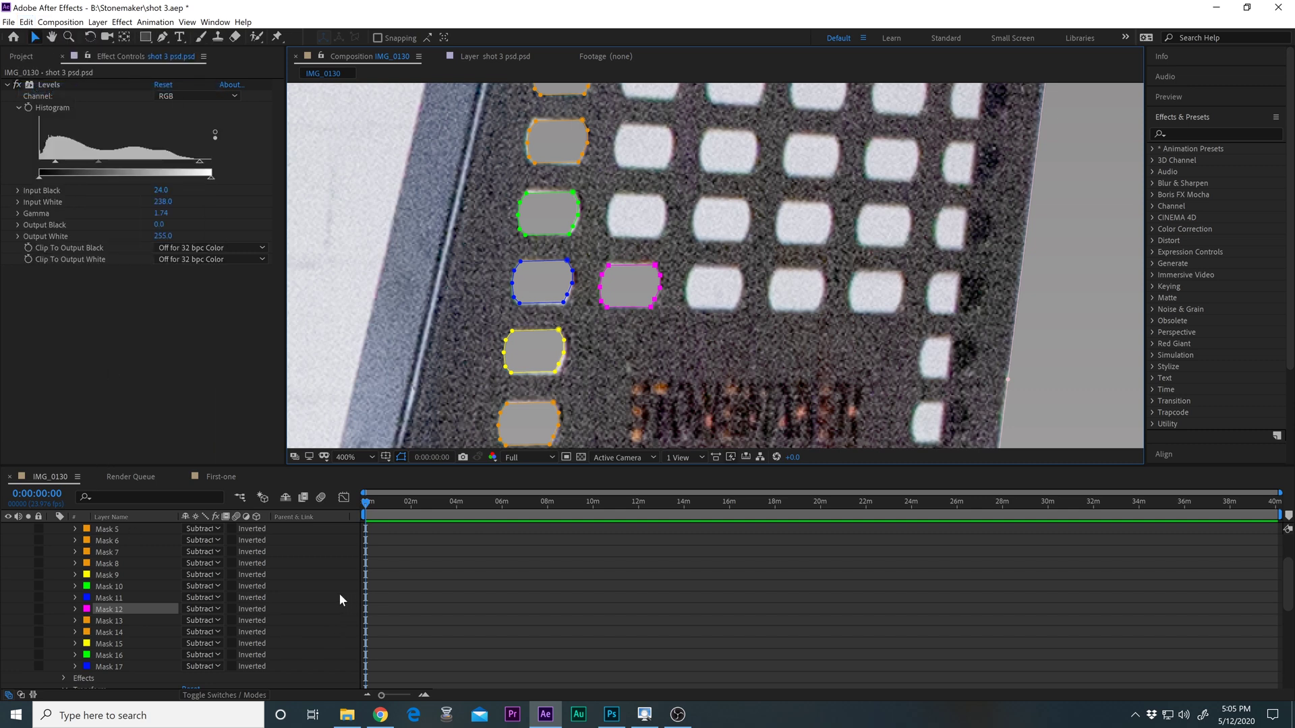
{"action": "scroll", "coordinate": [330, 593], "scroll_direction": "up", "scroll_amount": 1}
{"action": "scroll", "coordinate": [330, 593], "scroll_direction": "down", "scroll_amount": 1}
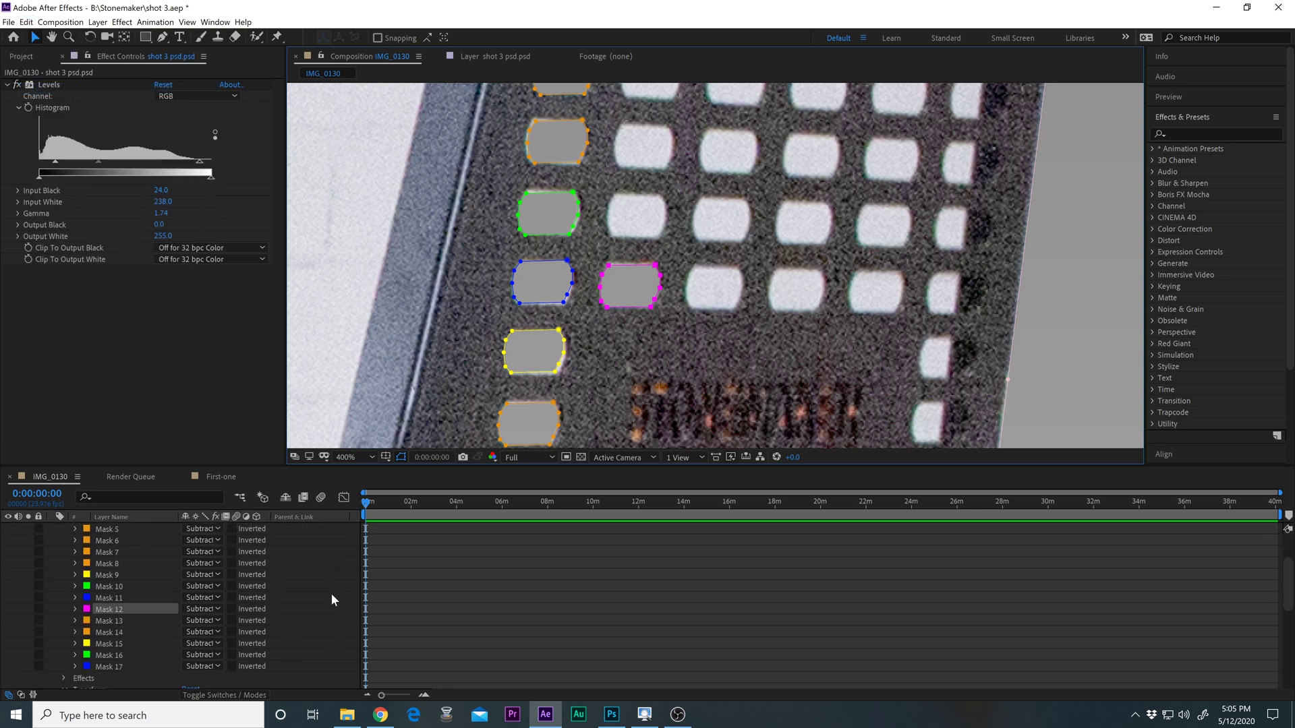
{"action": "left_click", "coordinate": [31, 27]}
{"action": "left_click", "coordinate": [71, 143]}
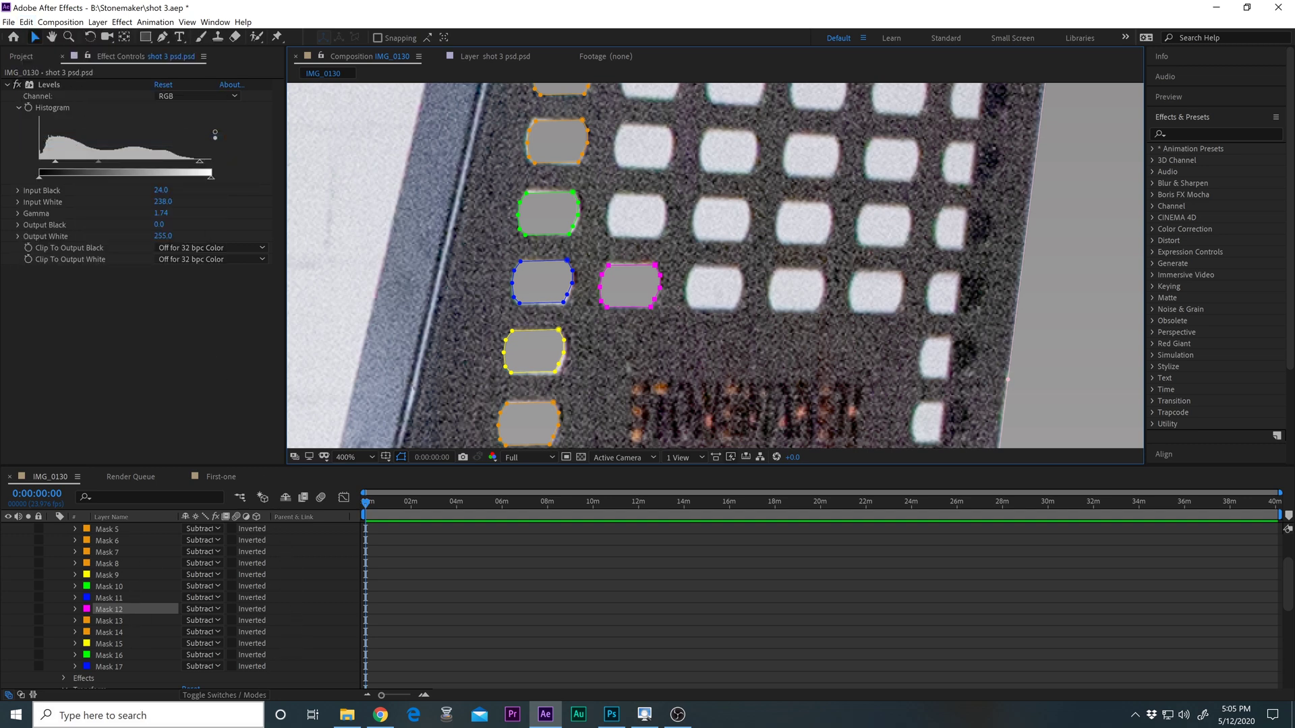
{"action": "scroll", "coordinate": [310, 650], "scroll_direction": "up", "scroll_amount": 2}
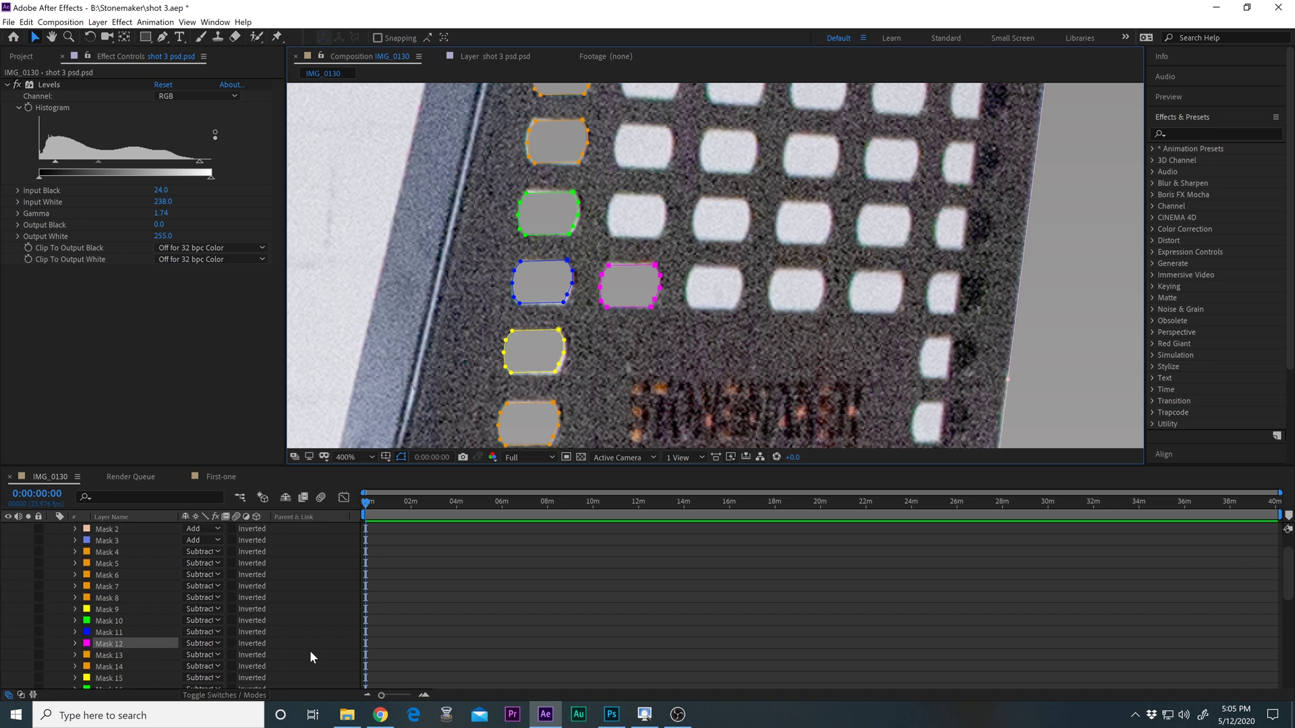
{"action": "scroll", "coordinate": [310, 651], "scroll_direction": "up", "scroll_amount": 2}
{"action": "left_click", "coordinate": [136, 529]}
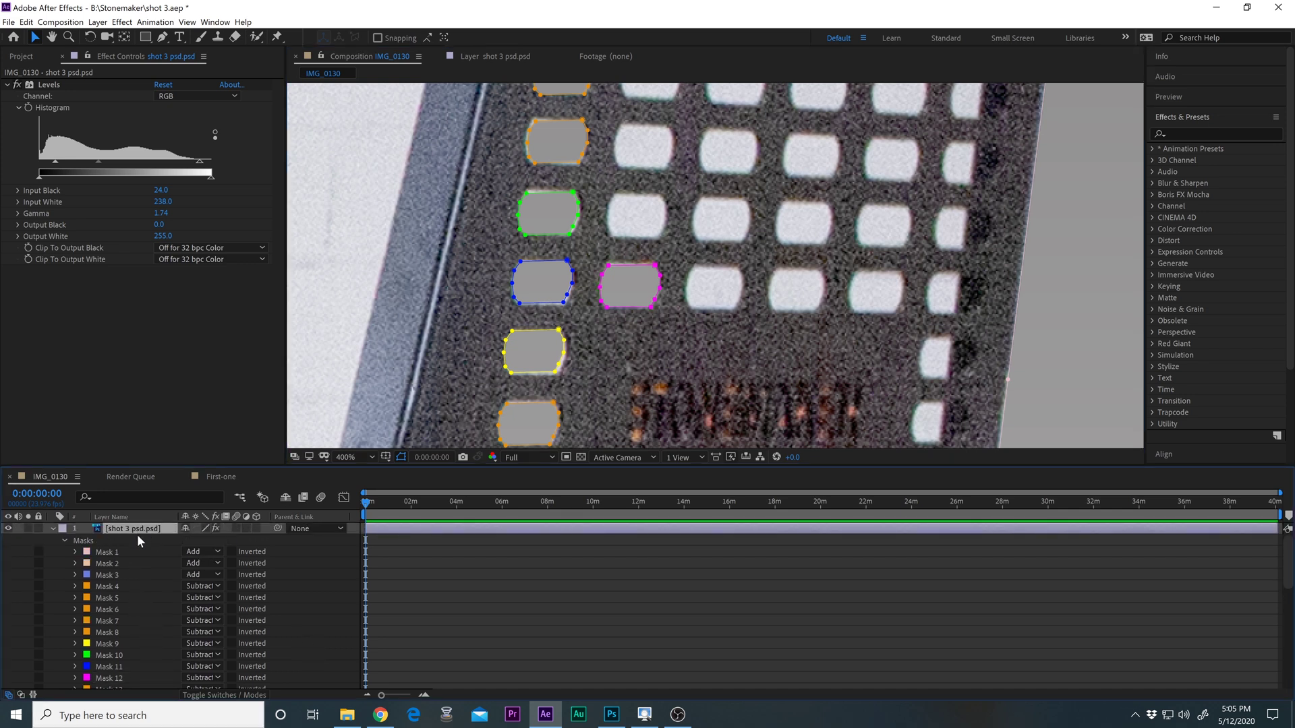
{"action": "left_click", "coordinate": [26, 23]}
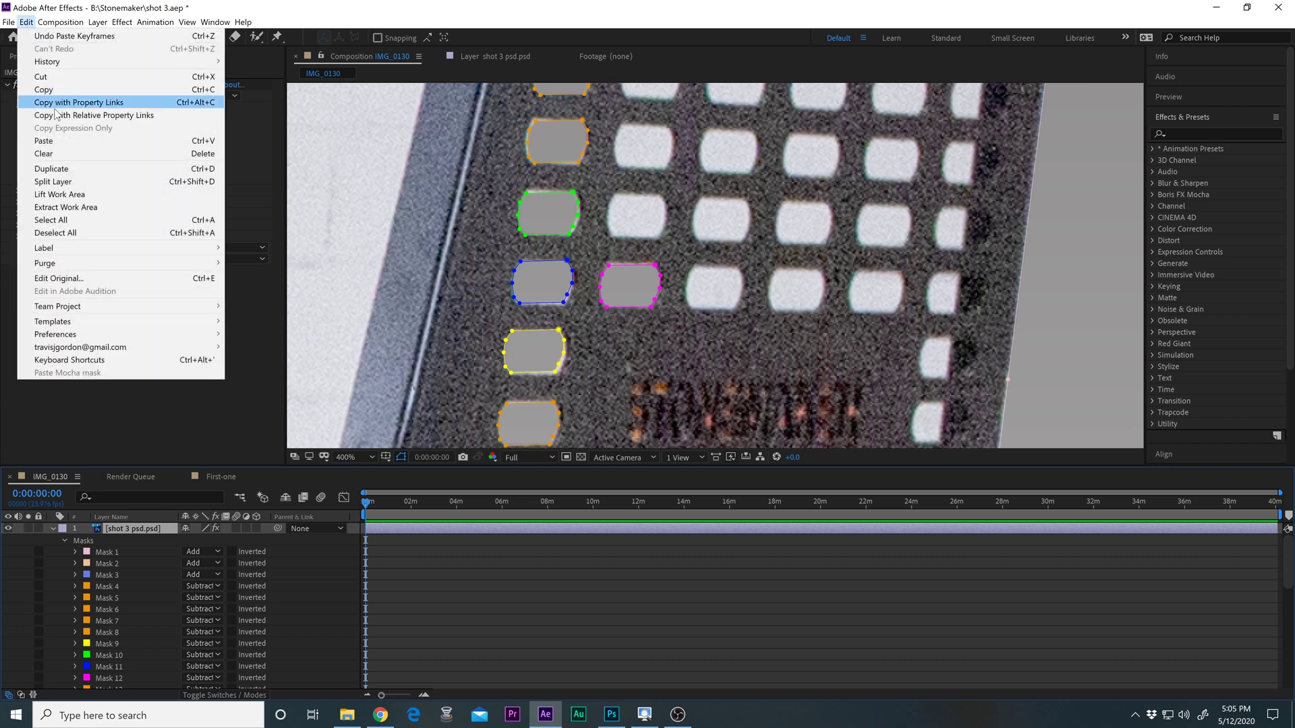
{"action": "left_click", "coordinate": [67, 141]}
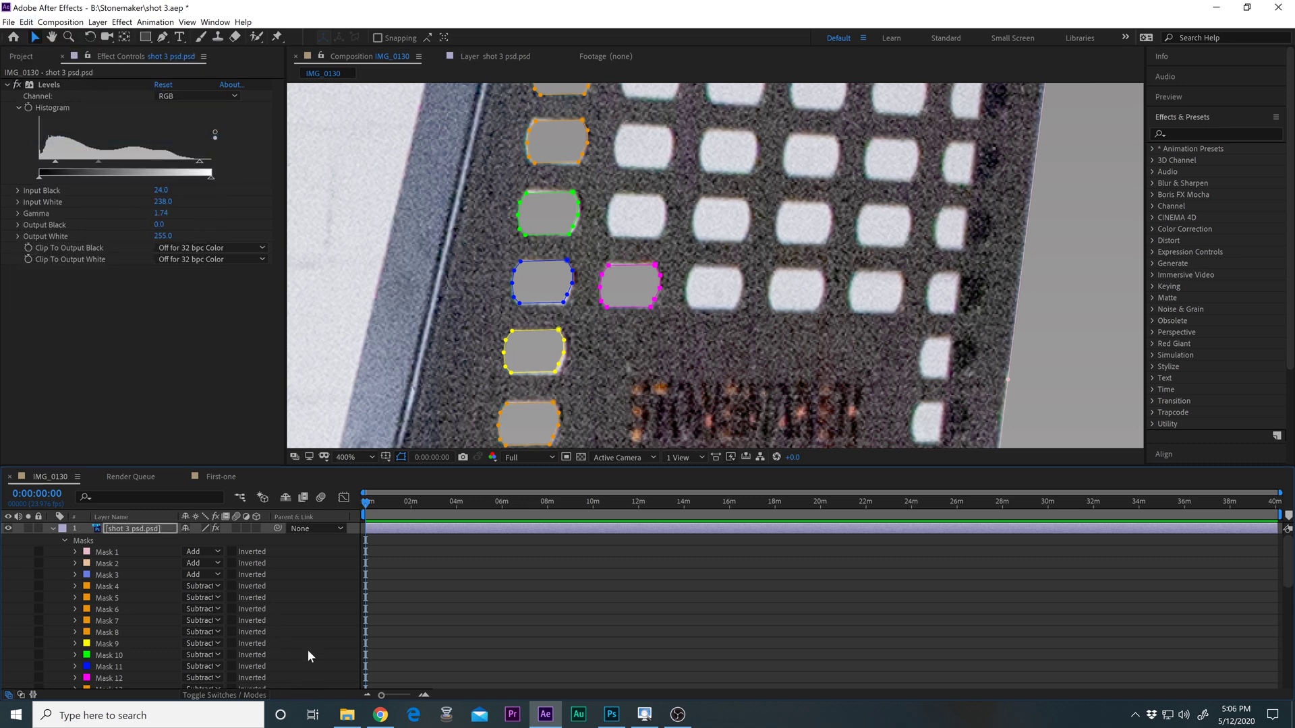
Change Mask 18's colour to dark purple (460044).
{"action": "scroll", "coordinate": [308, 649], "scroll_direction": "down", "scroll_amount": 3}
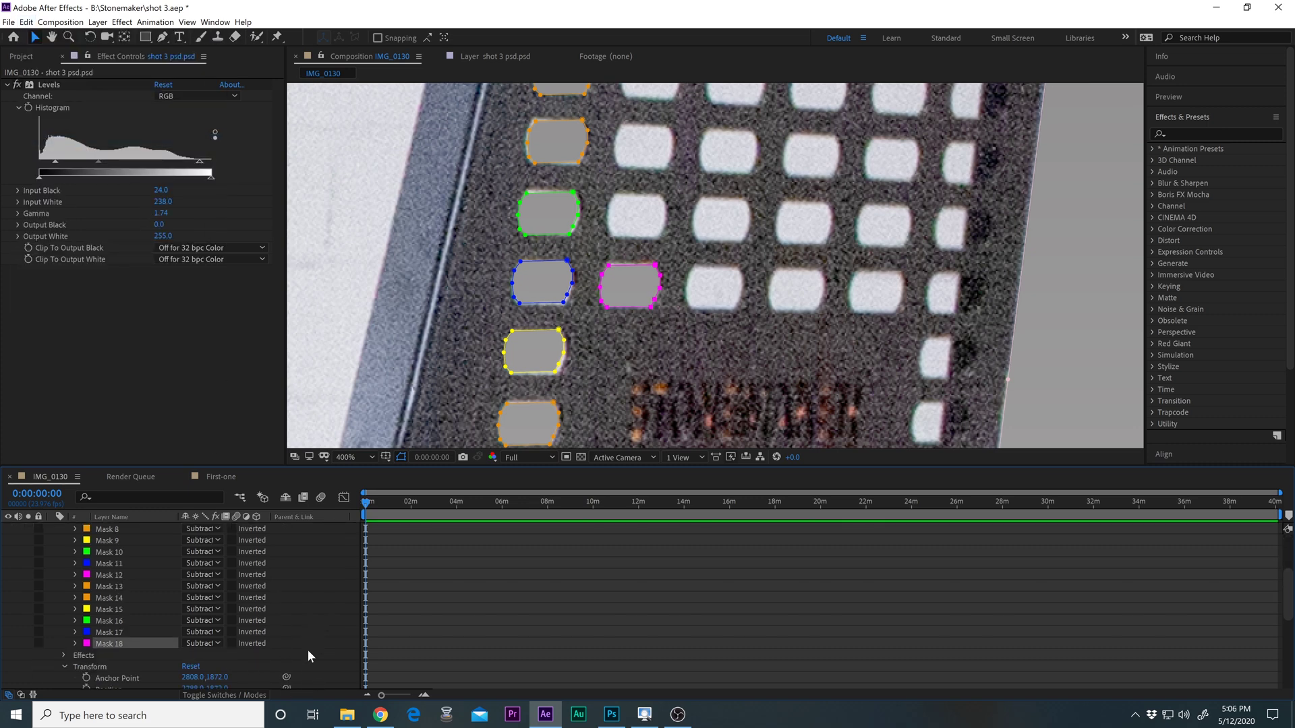
{"action": "left_click", "coordinate": [88, 643]}
{"action": "left_click", "coordinate": [667, 575]}
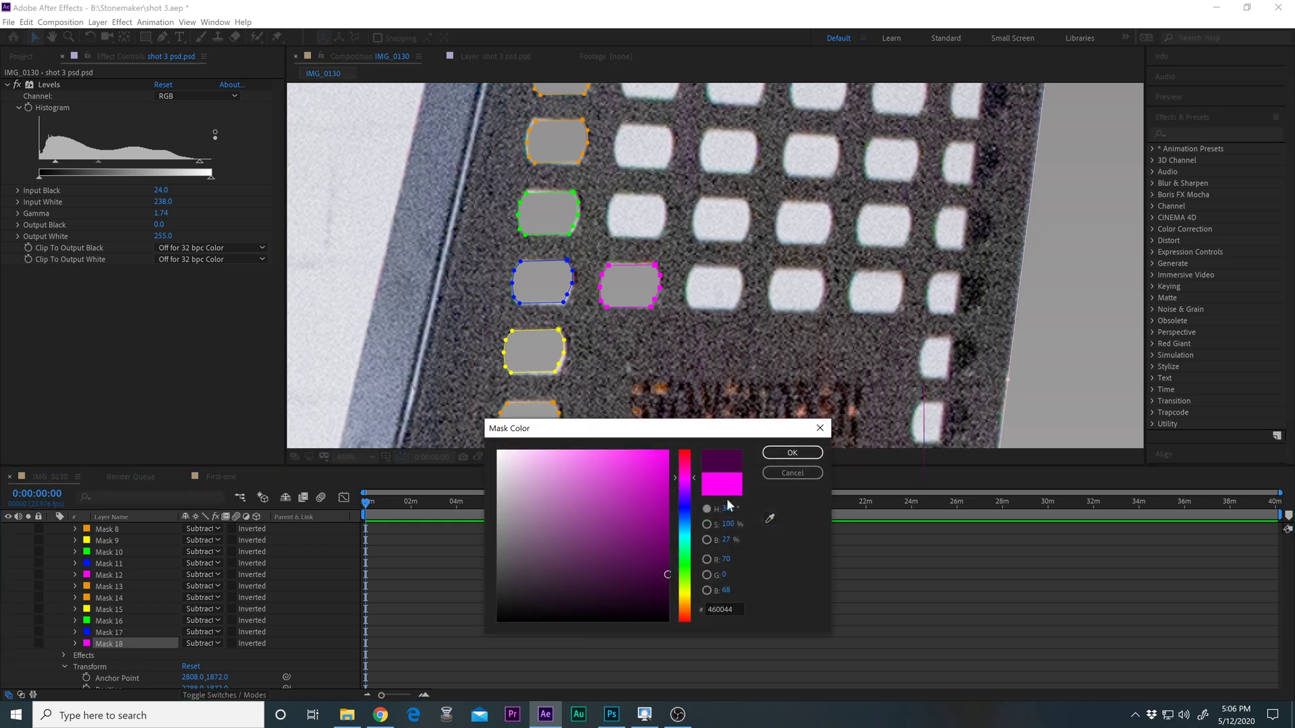
{"action": "left_click", "coordinate": [788, 453]}
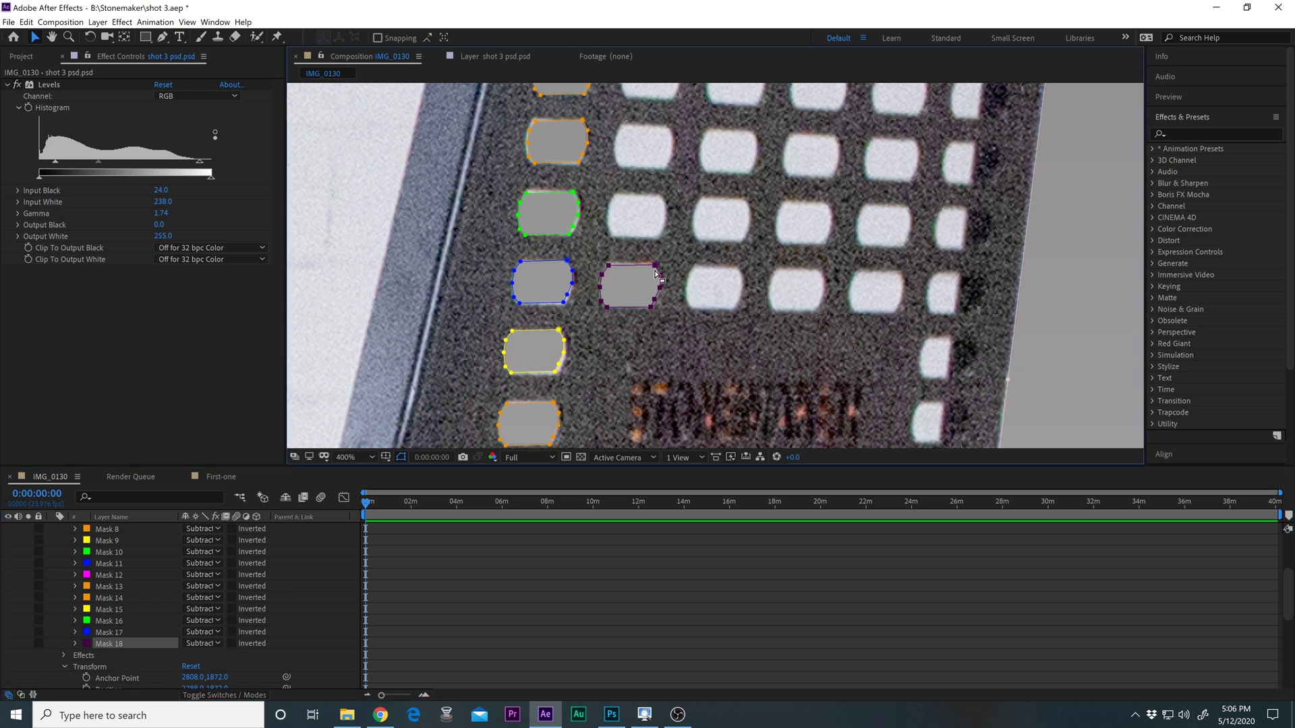
Move dark purple Mask 18 onto the hole above the magenta Mask 12, undoing a stray corner edit.
{"action": "left_click_drag", "start_coordinate": [659, 268], "coordinate": [665, 205]}
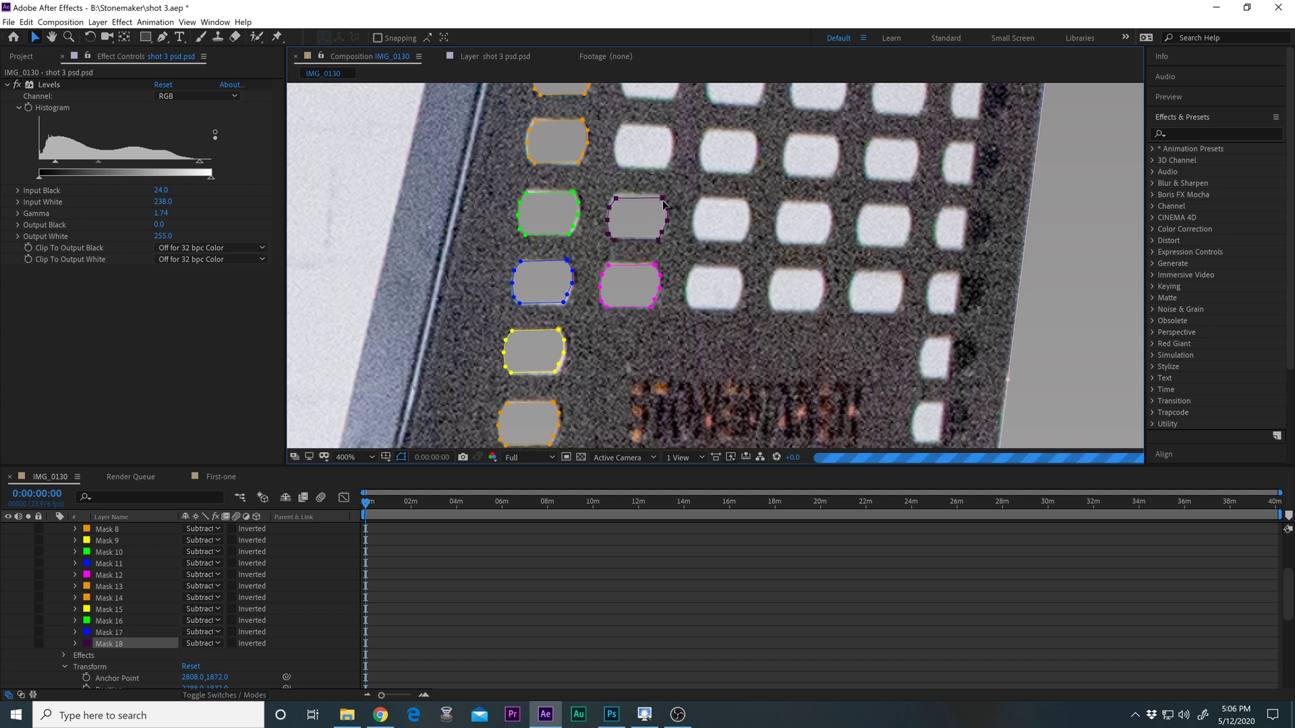
{"action": "left_click", "coordinate": [622, 214]}
{"action": "mouse_move", "coordinate": [618, 200]}
{"action": "left_mouse_down"}
{"action": "mouse_move", "coordinate": [609, 179]}
{"action": "mouse_move", "coordinate": [599, 198]}
{"action": "left_mouse_up"}
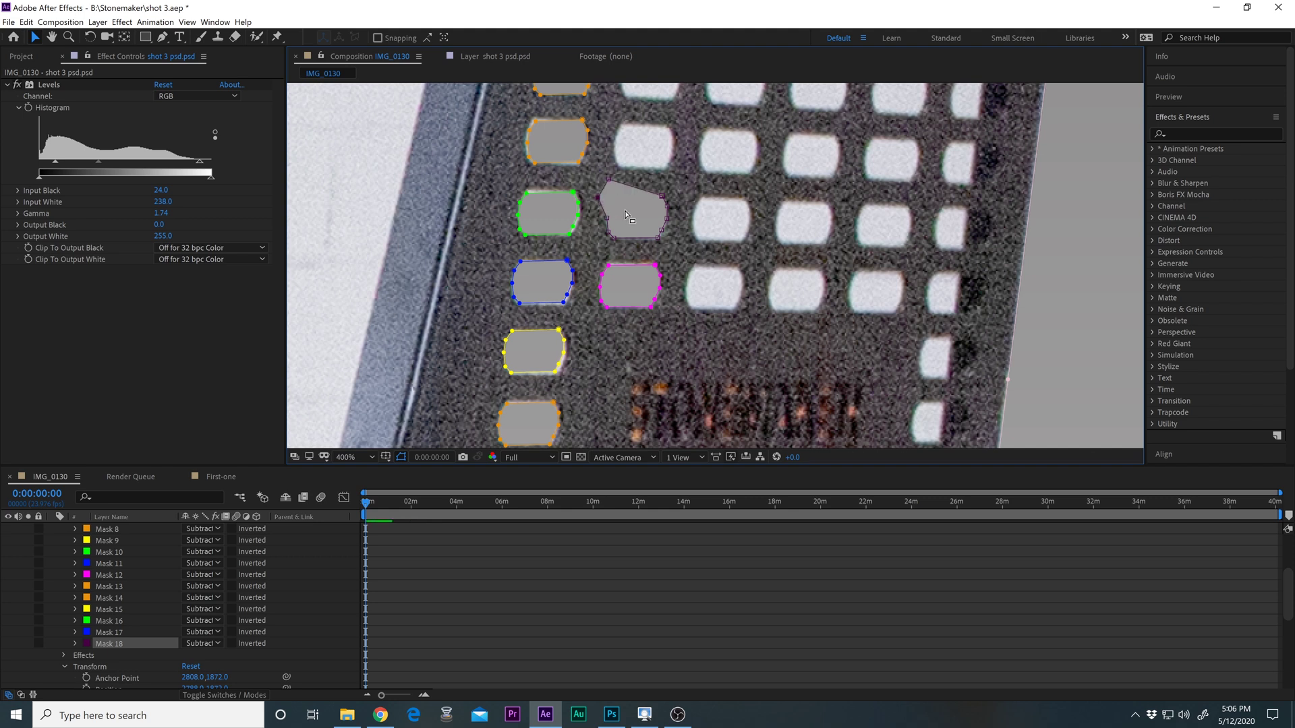
{"action": "key", "text": "ctrl+z"}
{"action": "key", "text": "ctrl+z"}
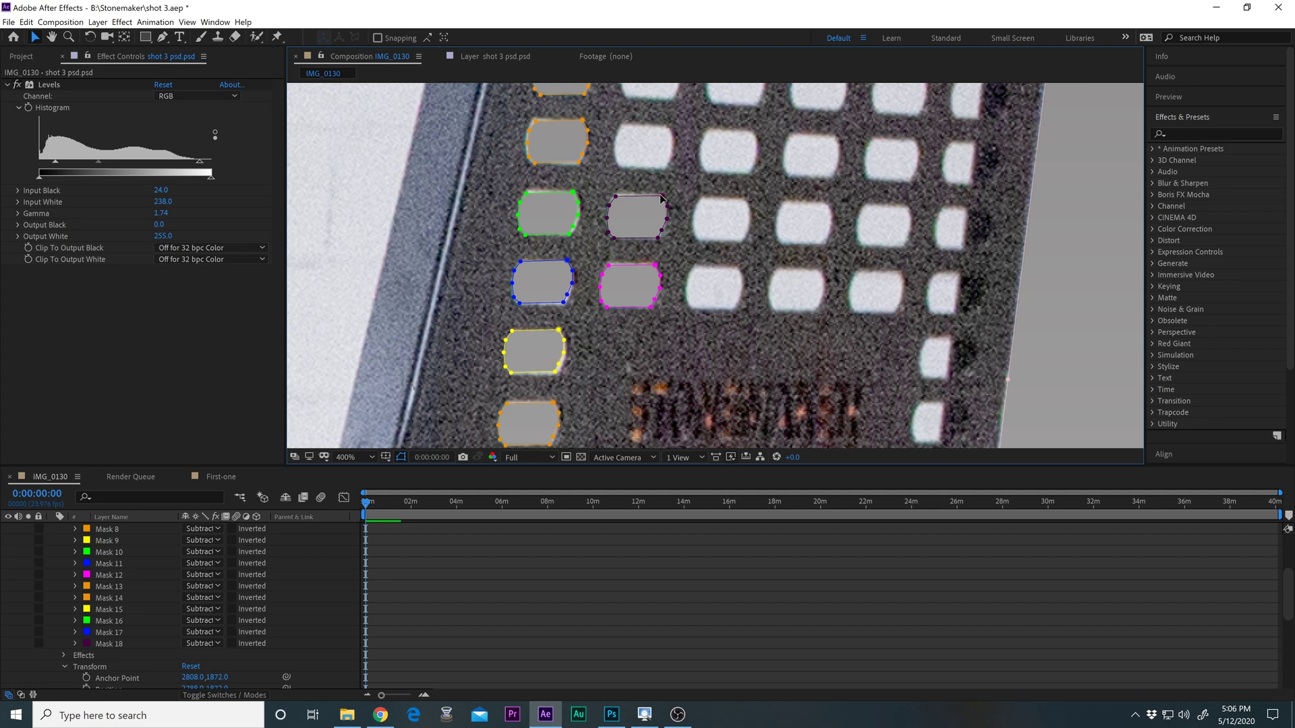
{"action": "left_click", "coordinate": [664, 200]}
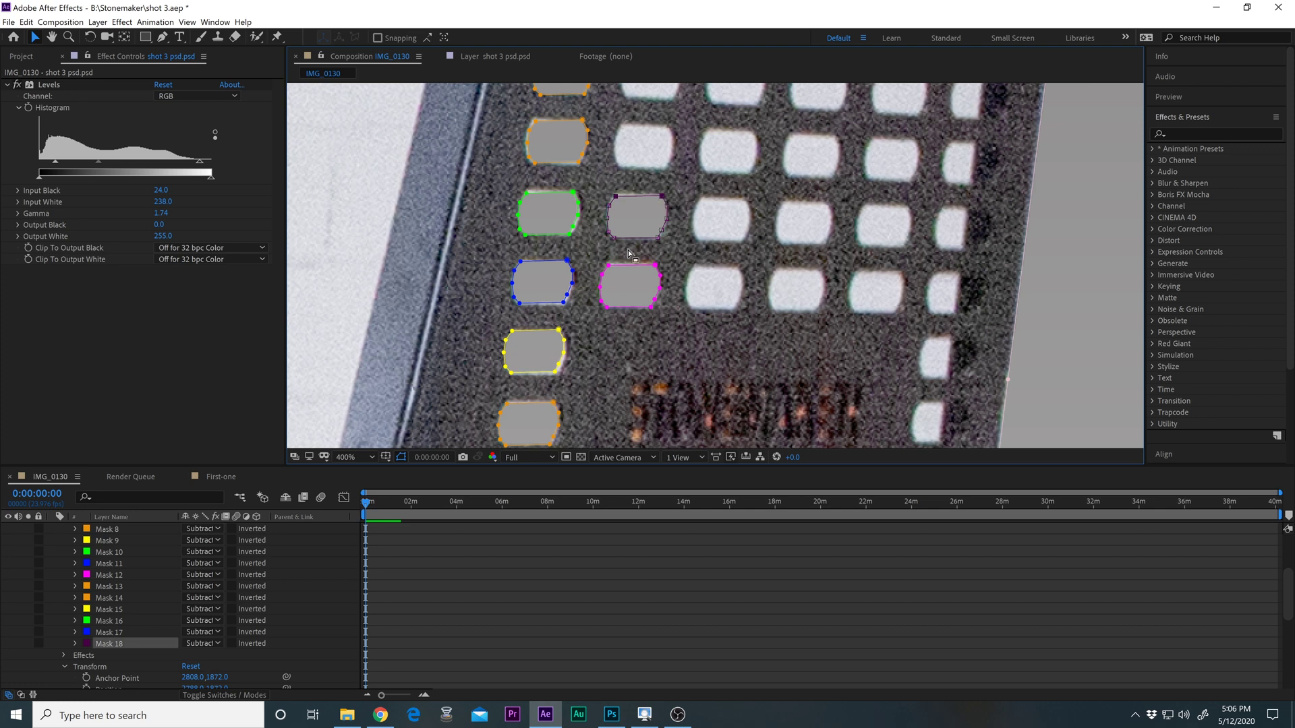
{"action": "left_click", "coordinate": [658, 267]}
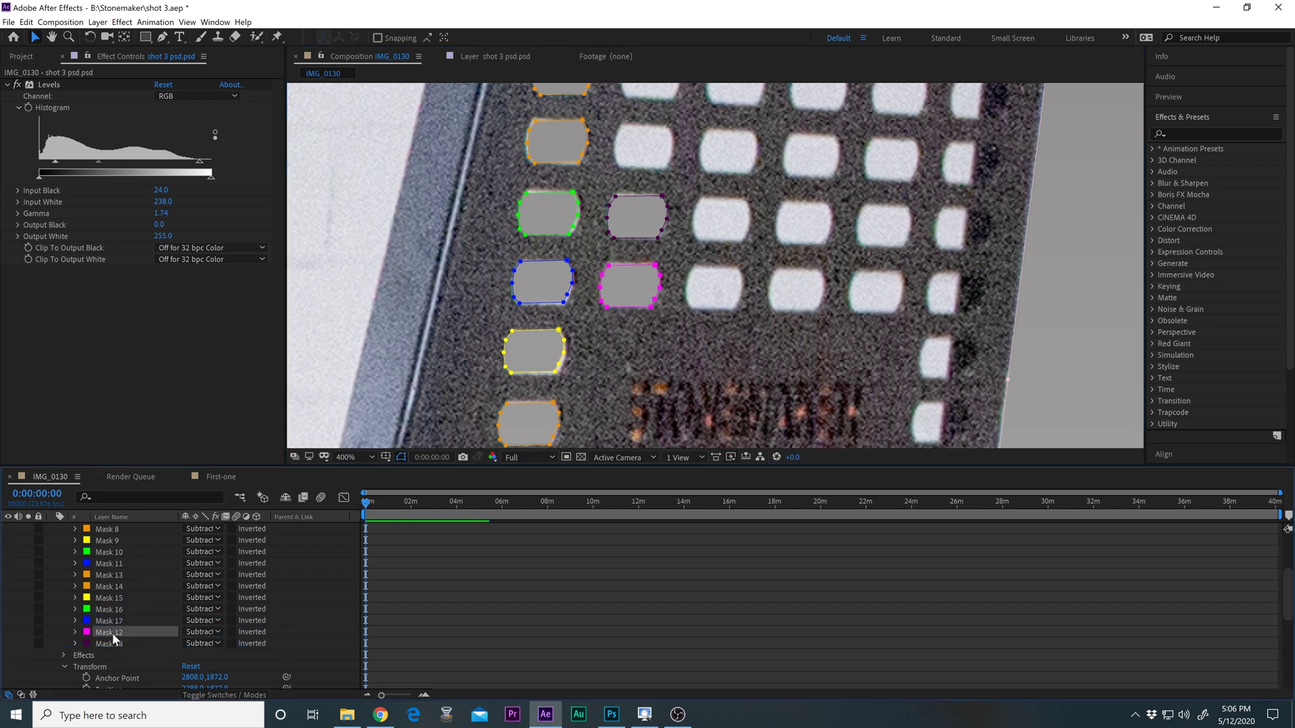
Copy Masks 12 and 18, paste them, and drag the pair onto the next two holes up.
{"action": "left_click", "coordinate": [101, 642], "text": "shift"}
{"action": "left_click", "coordinate": [26, 22]}
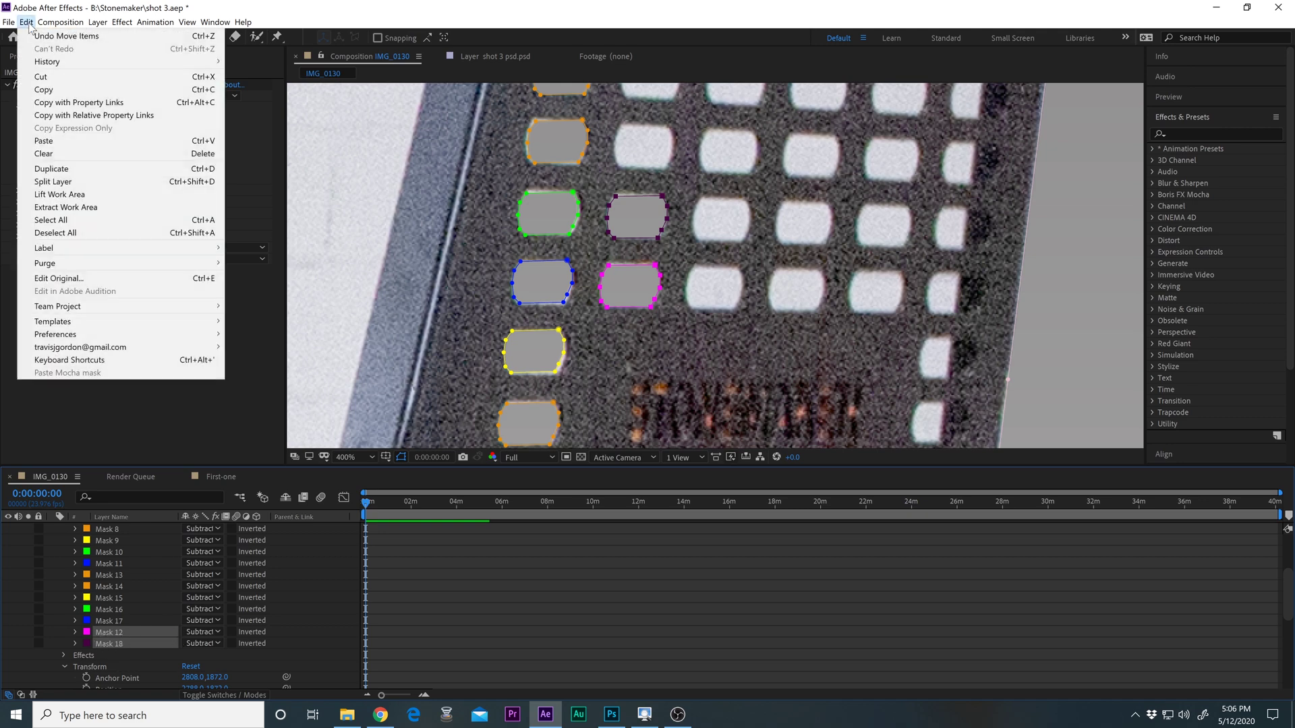
{"action": "left_click", "coordinate": [68, 89]}
{"action": "scroll", "coordinate": [705, 217], "scroll_direction": "down", "scroll_amount": 2}
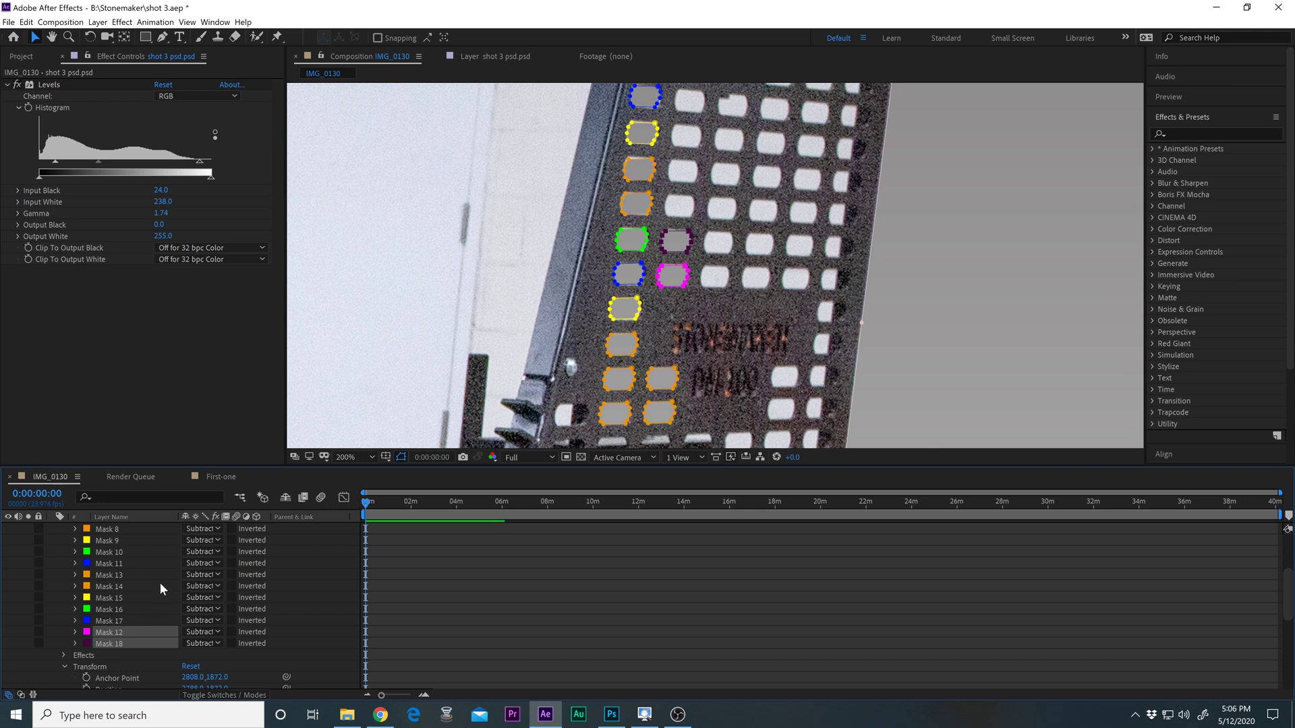
{"action": "scroll", "coordinate": [151, 564], "scroll_direction": "up", "scroll_amount": 3}
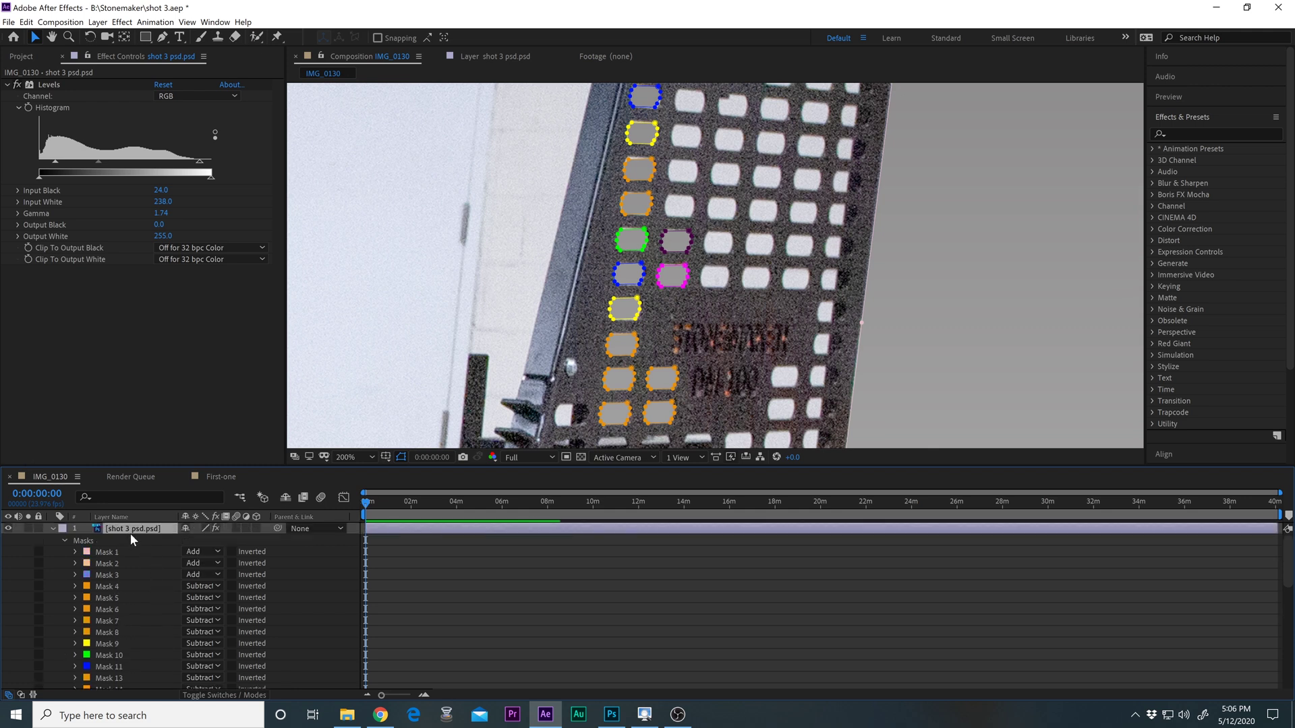
{"action": "left_click", "coordinate": [26, 23]}
{"action": "left_click", "coordinate": [45, 140]}
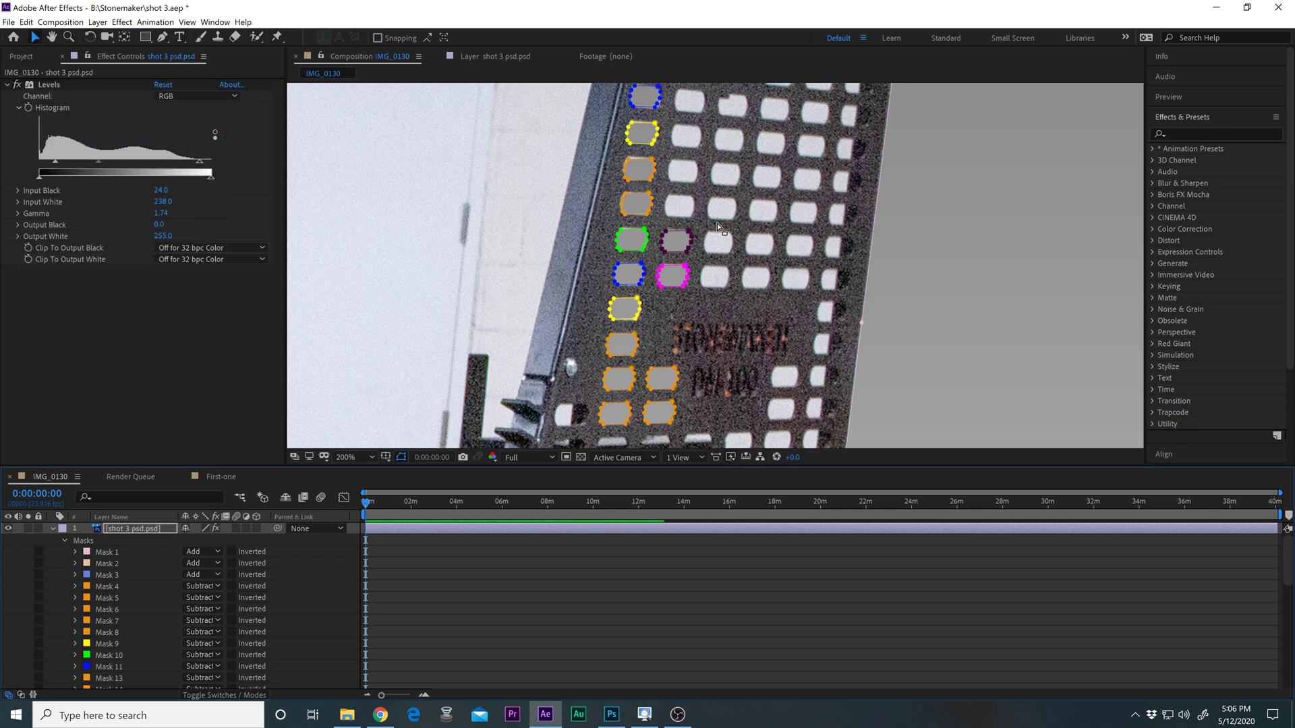
{"action": "left_click_drag", "start_coordinate": [689, 237], "coordinate": [698, 165]}
{"action": "scroll", "coordinate": [700, 207], "scroll_direction": "up", "scroll_amount": 2}
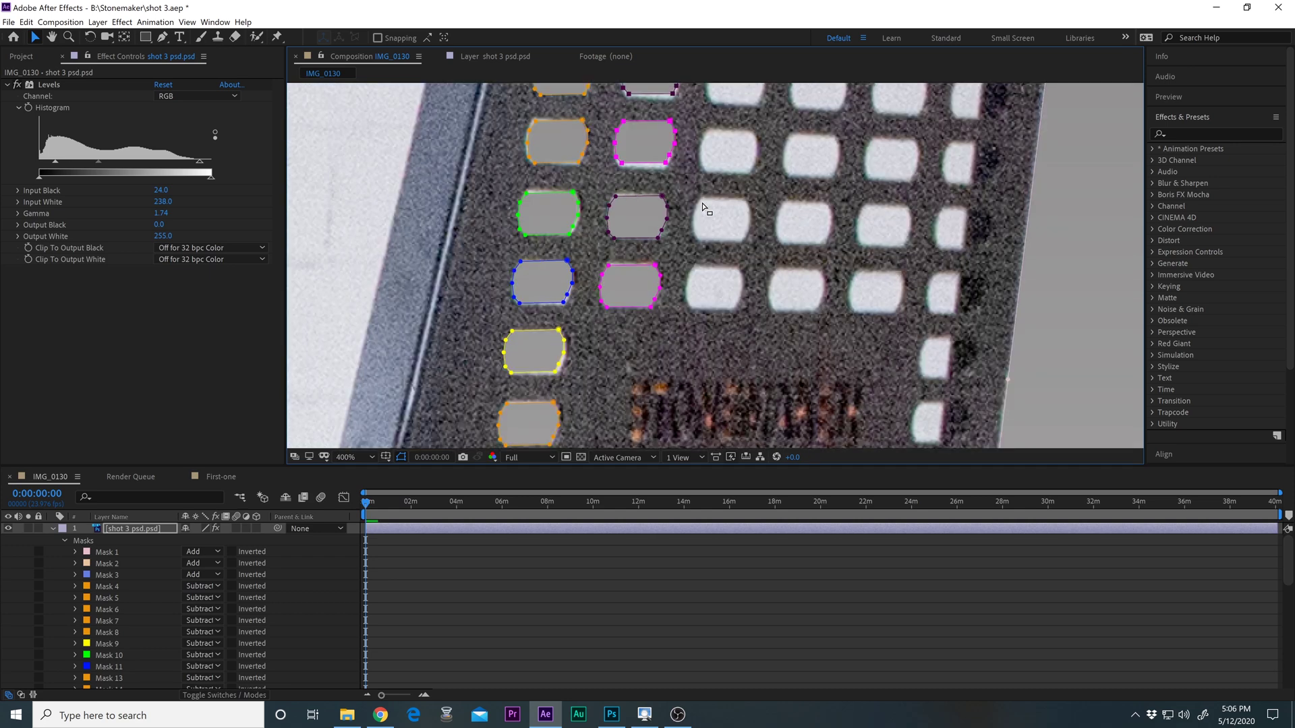
{"action": "left_click_drag", "start_coordinate": [671, 169], "coordinate": [634, 348]}
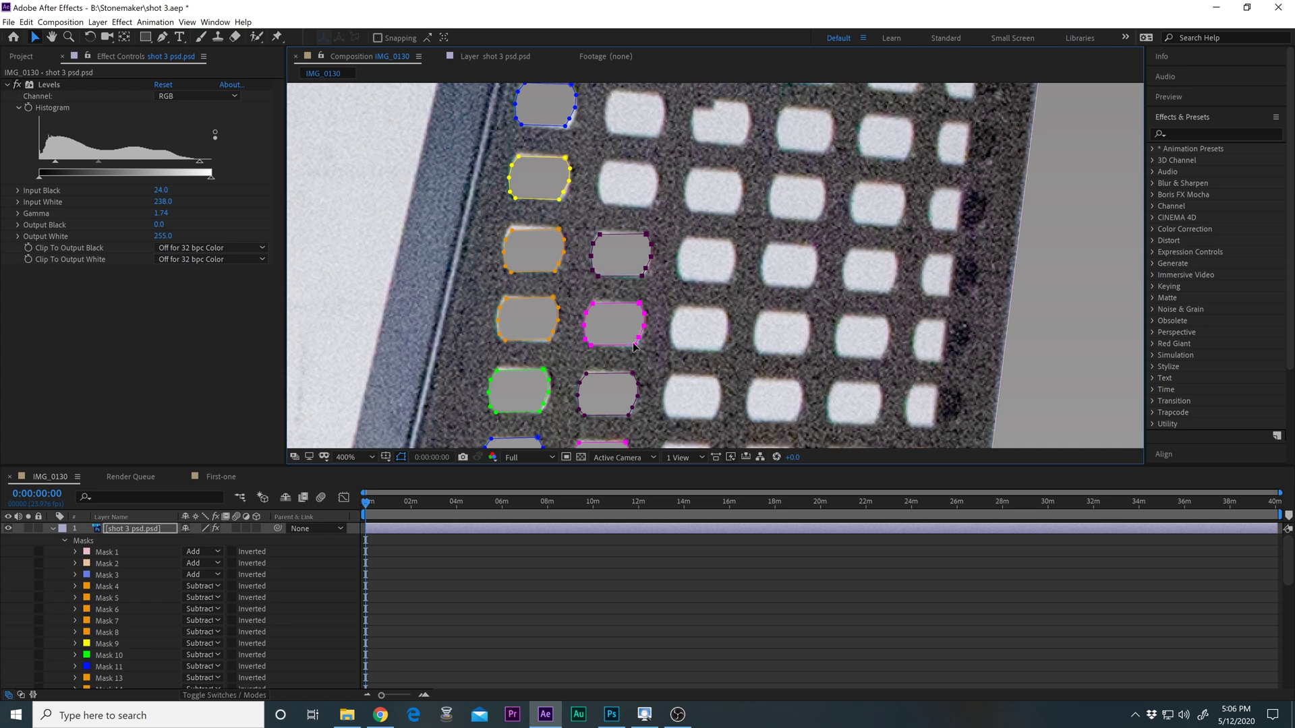
{"action": "double_click", "coordinate": [616, 251]}
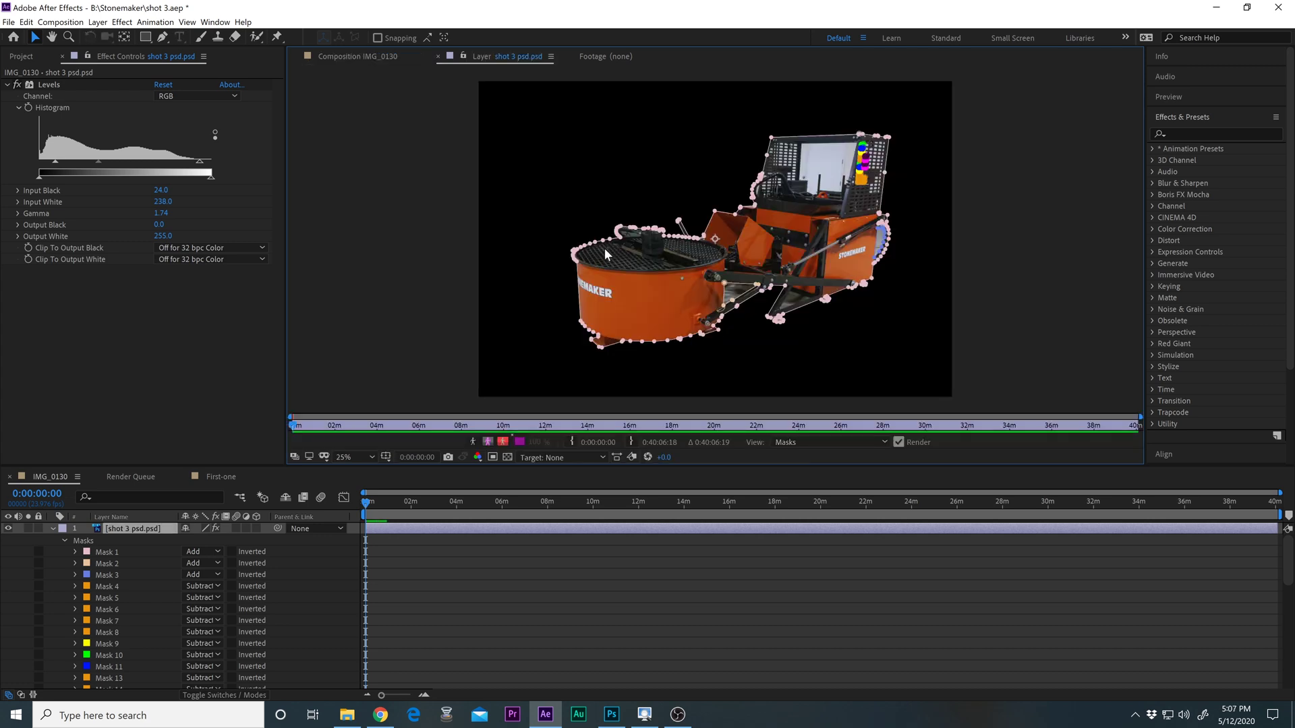
{"action": "left_click", "coordinate": [347, 58]}
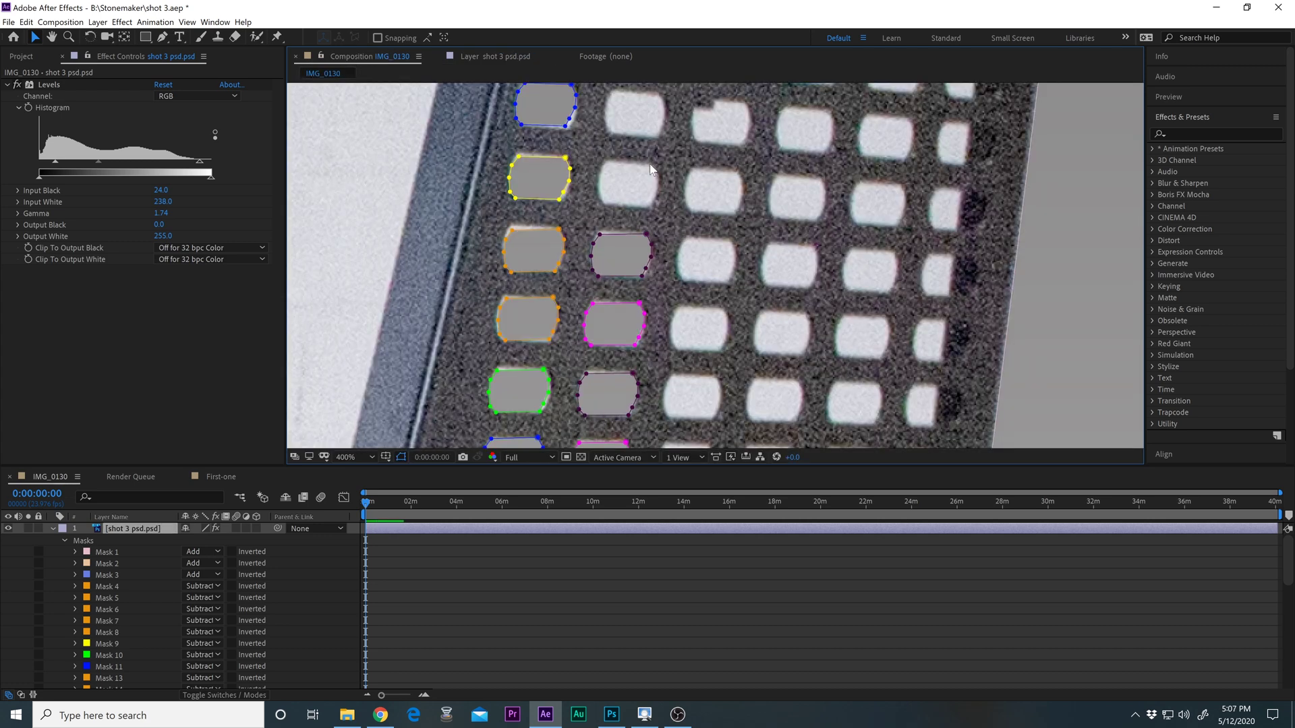
{"action": "left_click", "coordinate": [597, 239]}
{"action": "left_click", "coordinate": [511, 236]}
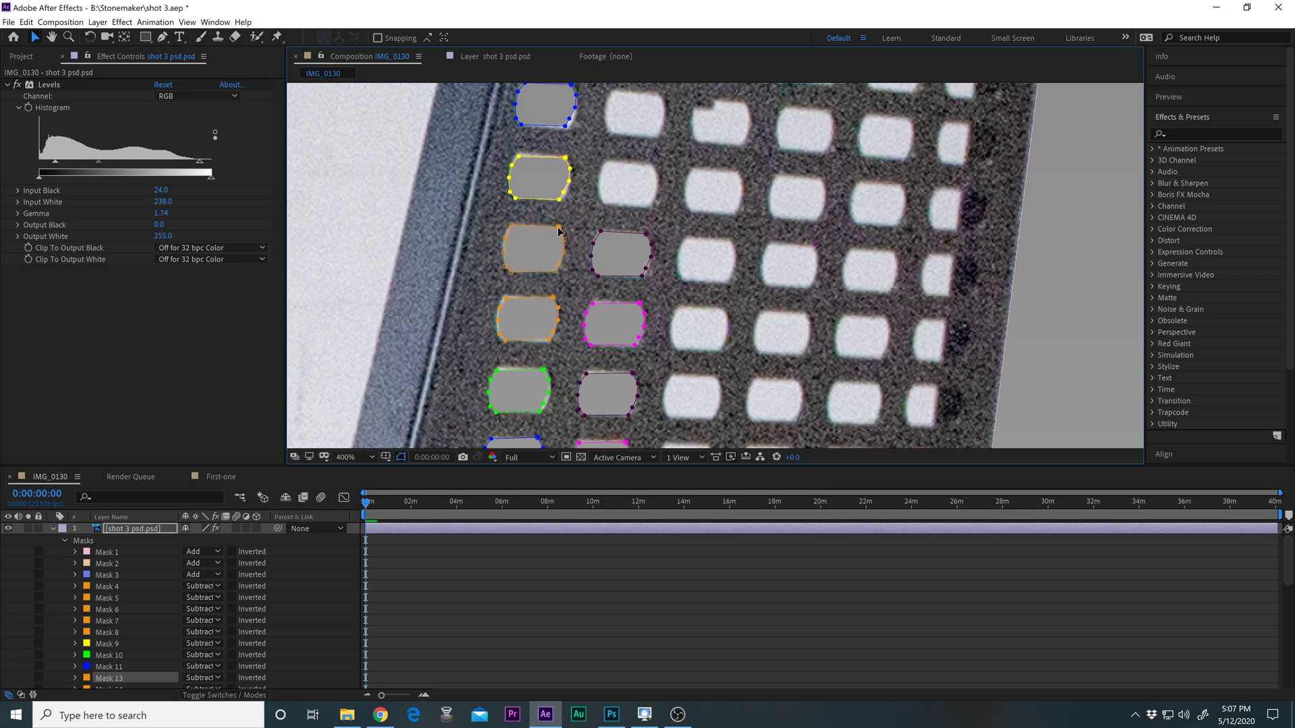
{"action": "left_click", "coordinate": [643, 271]}
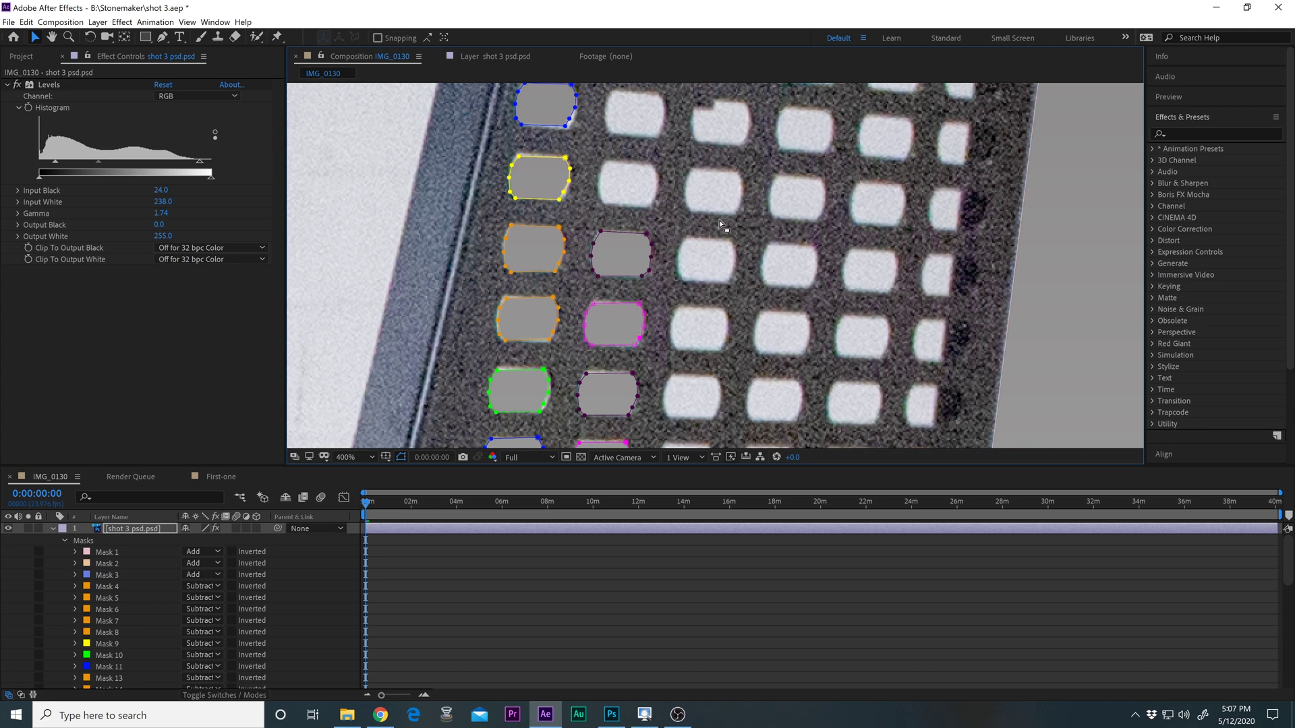
{"action": "key", "text": "comma"}
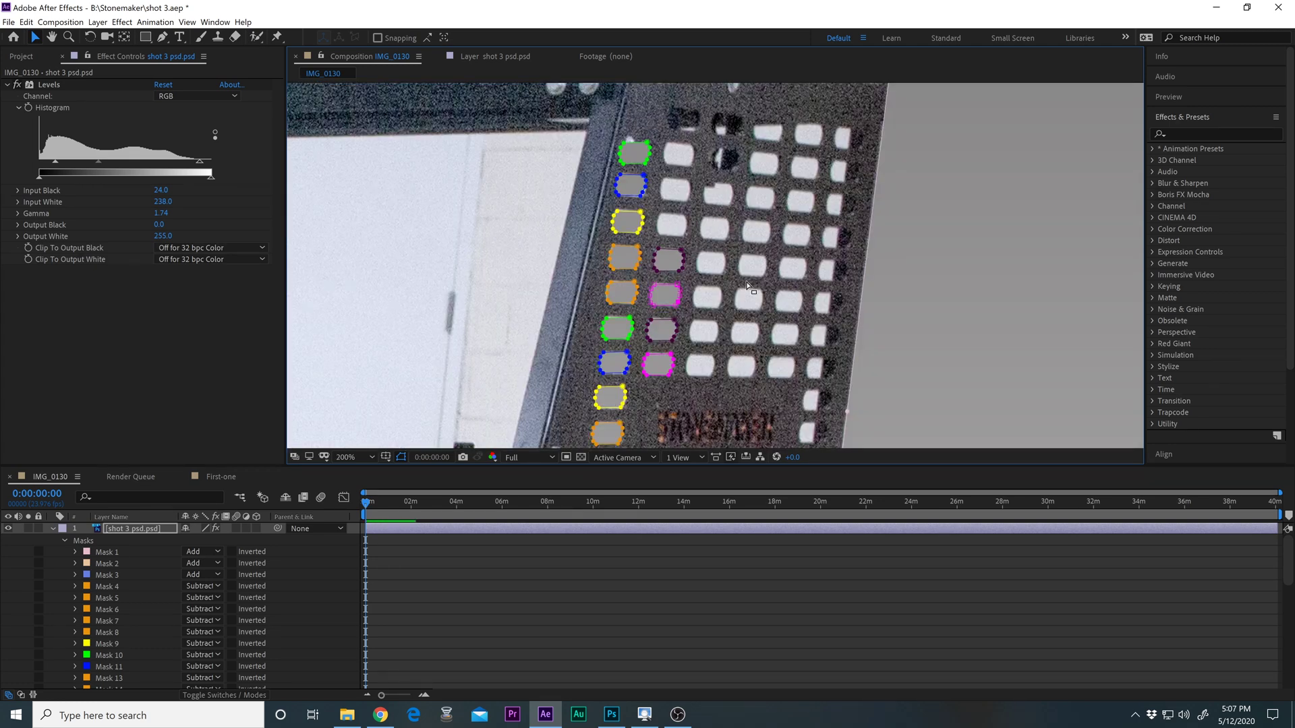
{"action": "key", "text": "period"}
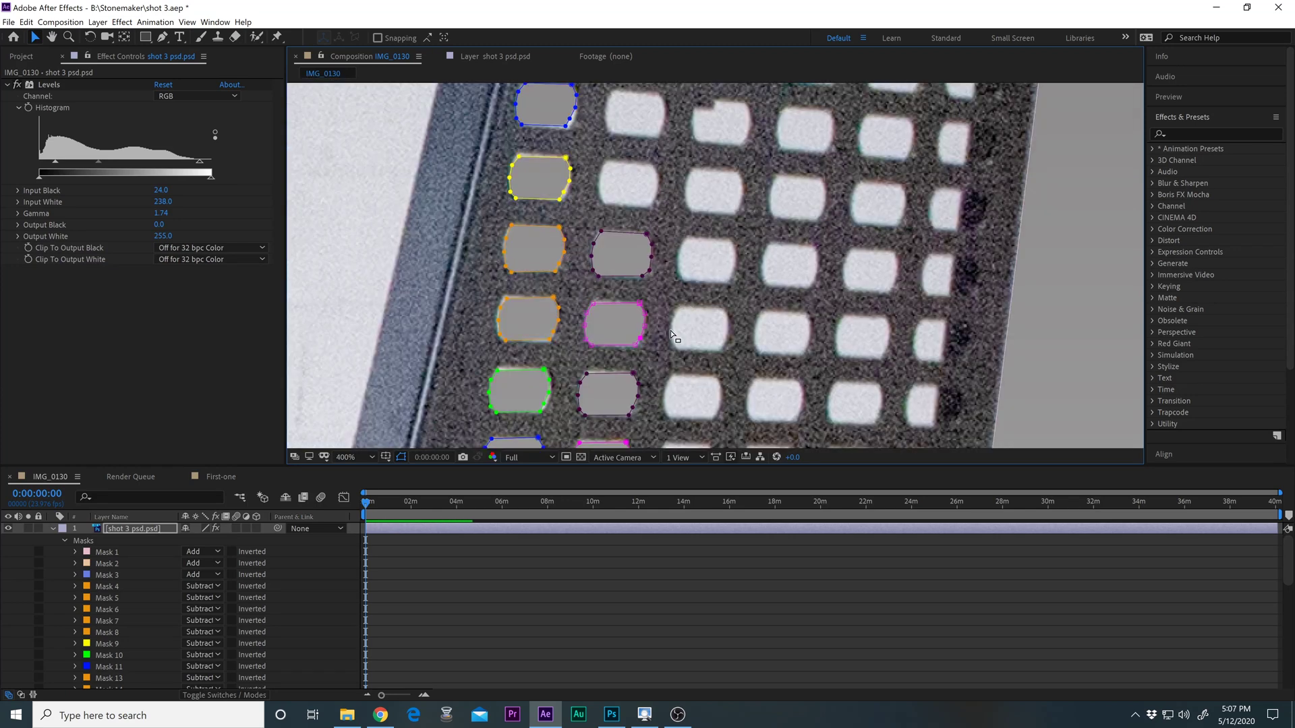
{"action": "key", "text": "comma"}
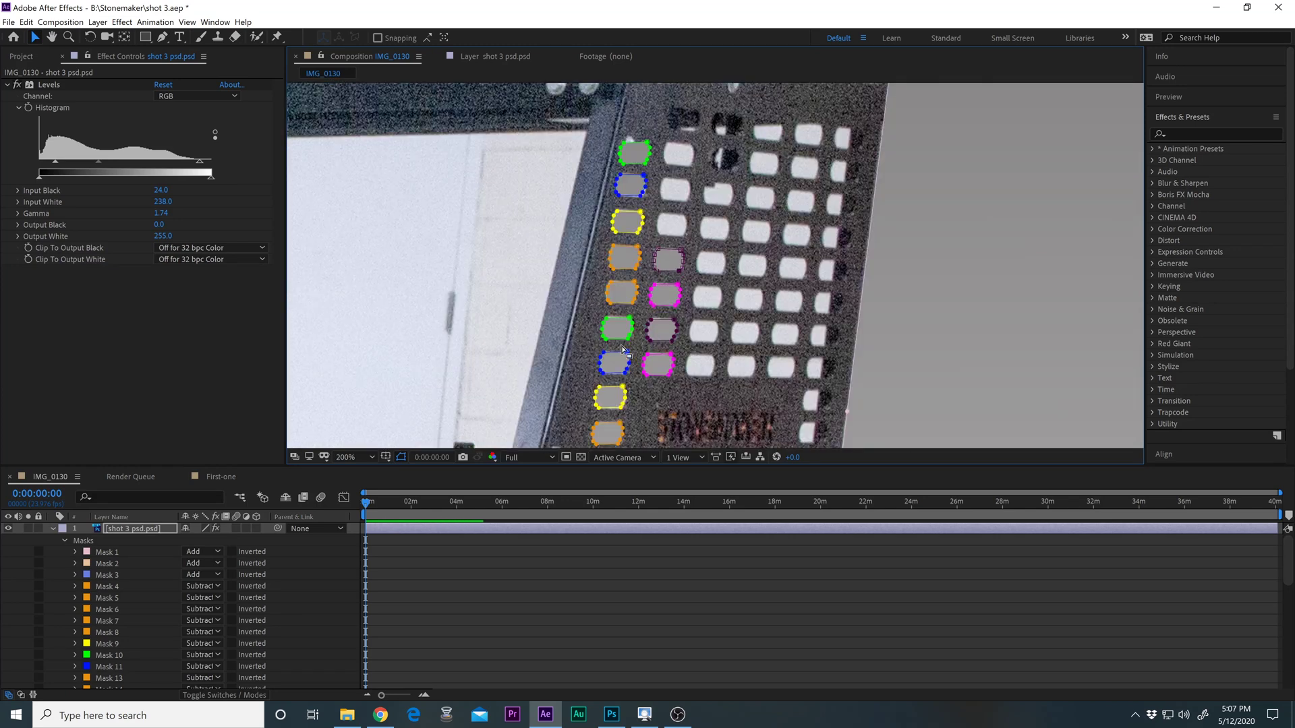
Select Masks 12, 18, 19 and 20 of the second column and copy them.
{"action": "scroll", "coordinate": [268, 638], "scroll_direction": "down", "scroll_amount": 5}
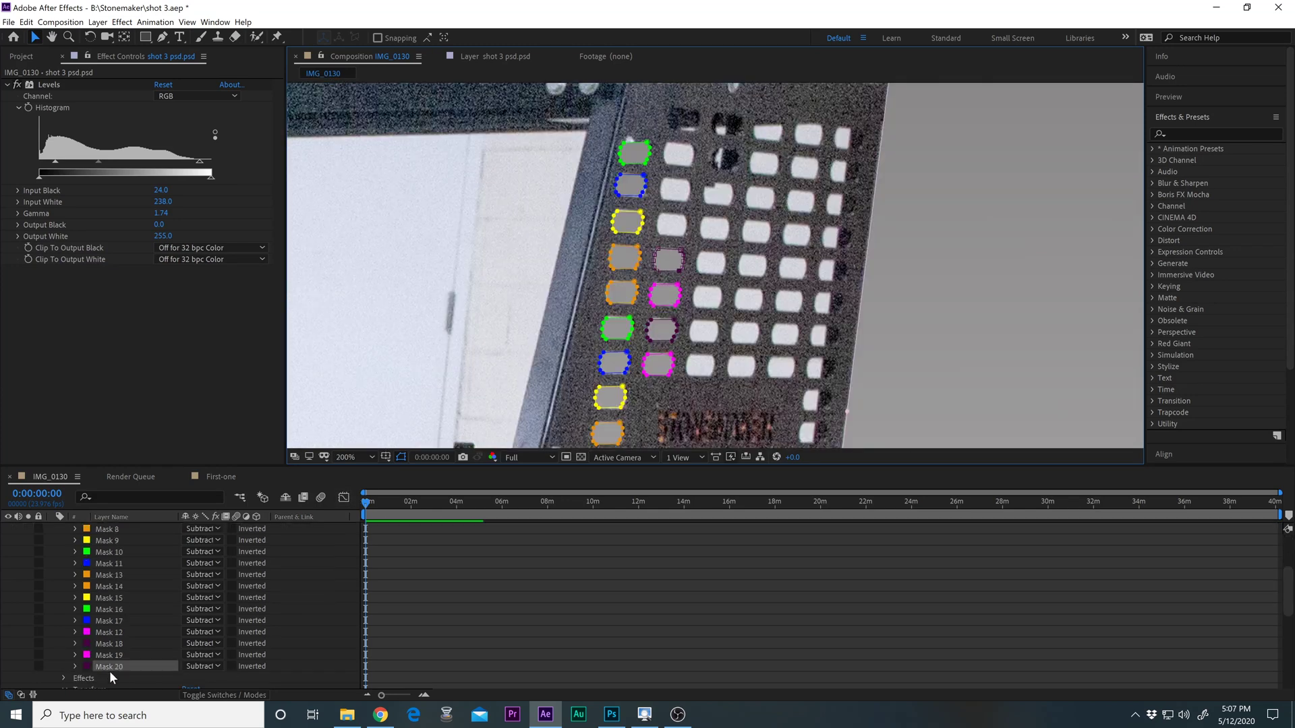
{"action": "left_click", "coordinate": [99, 654]}
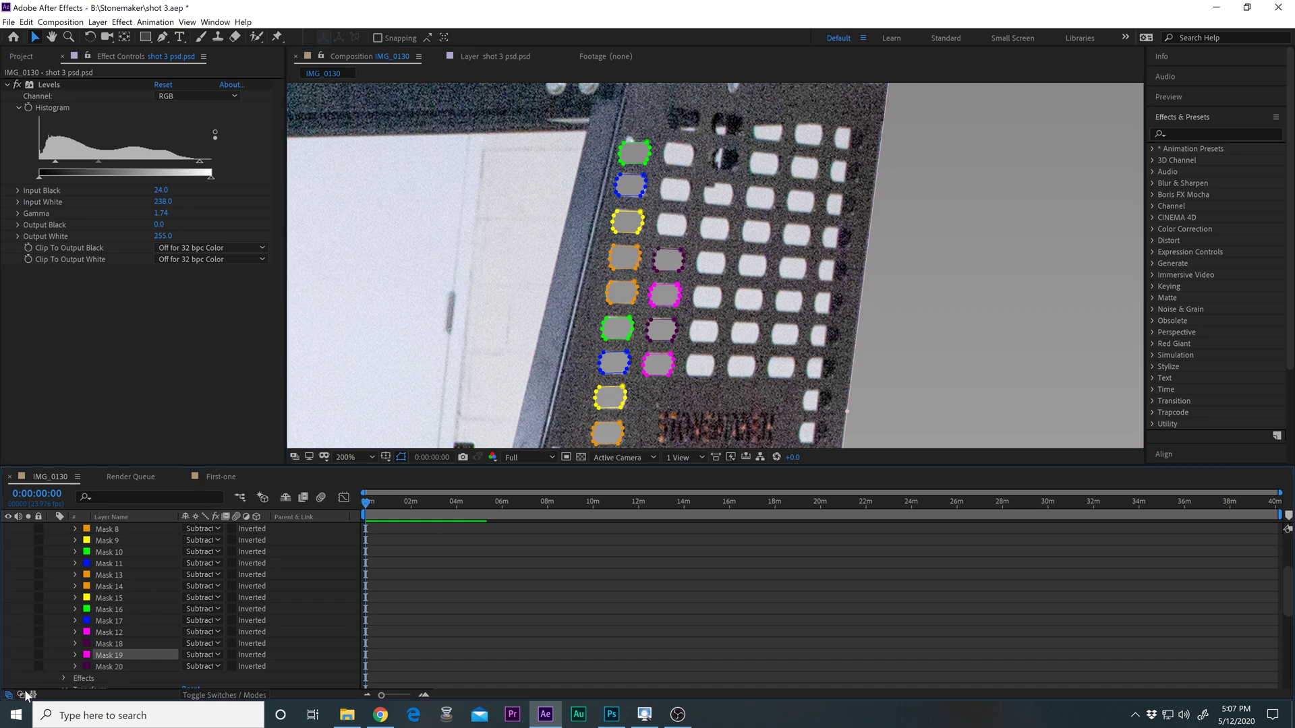
{"action": "left_click", "coordinate": [106, 633]}
{"action": "left_click", "coordinate": [104, 666], "text": "shift"}
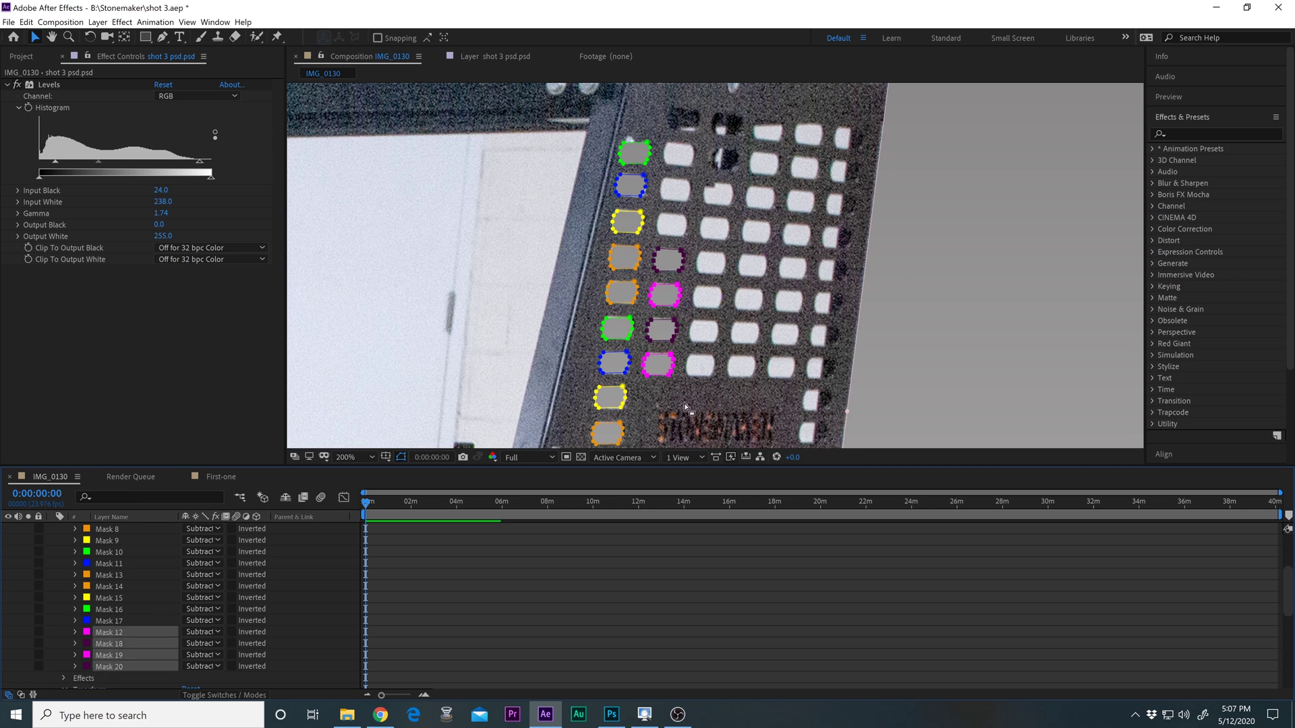
{"action": "left_click", "coordinate": [26, 22]}
{"action": "left_click", "coordinate": [59, 89]}
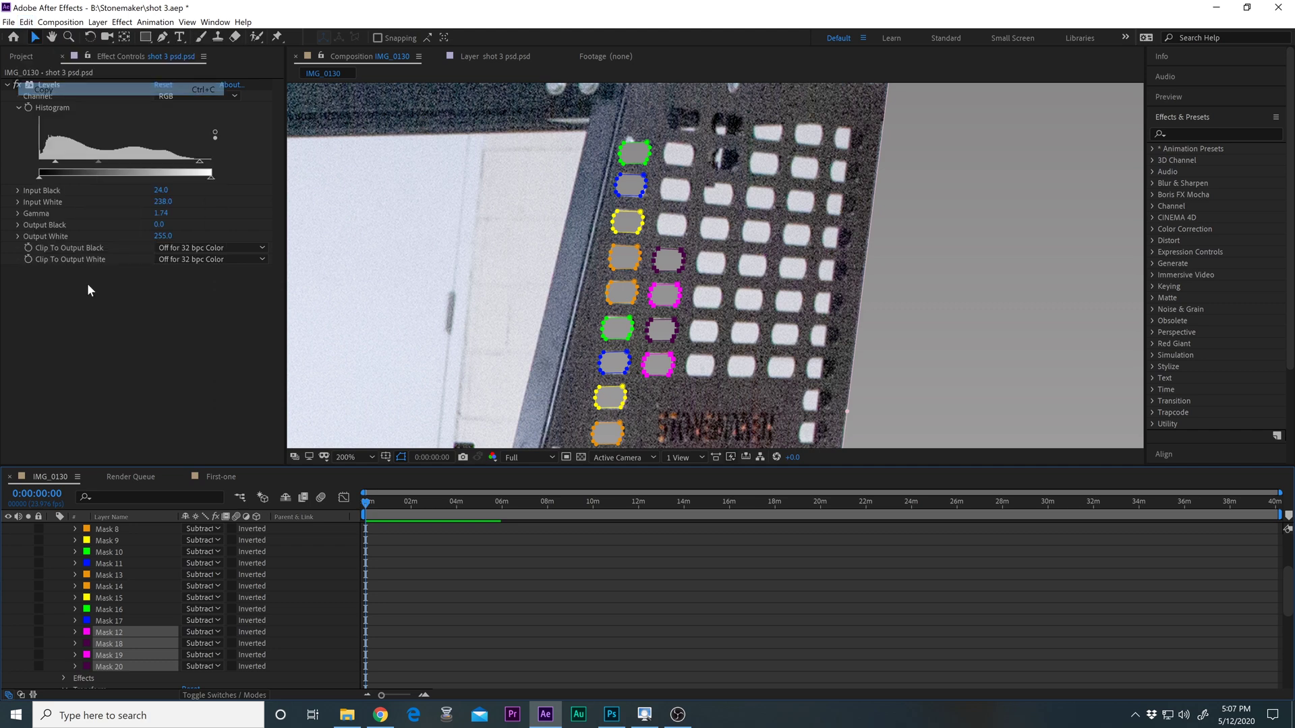
Paste the four copied masks onto the shot 3 psd.psd layer.
{"action": "left_click", "coordinate": [141, 554]}
{"action": "scroll", "coordinate": [143, 555], "scroll_direction": "up", "scroll_amount": 3}
{"action": "left_click", "coordinate": [135, 531]}
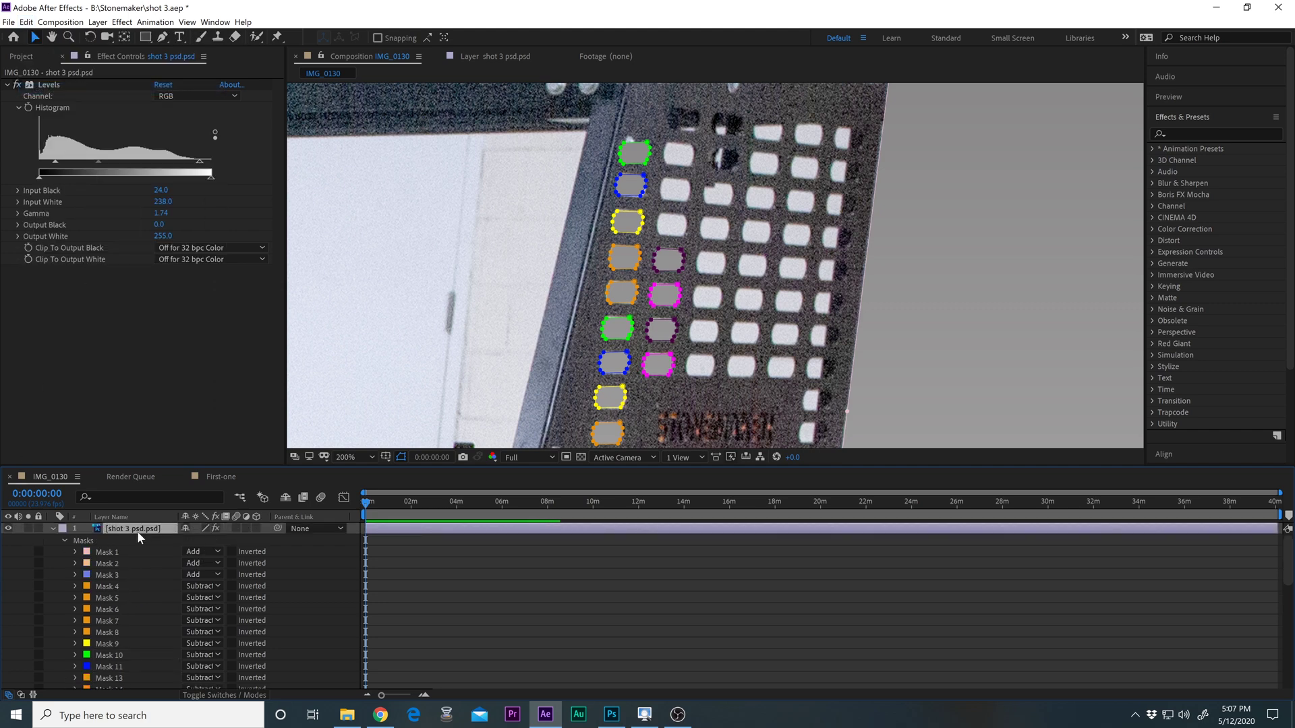
{"action": "left_click", "coordinate": [26, 23]}
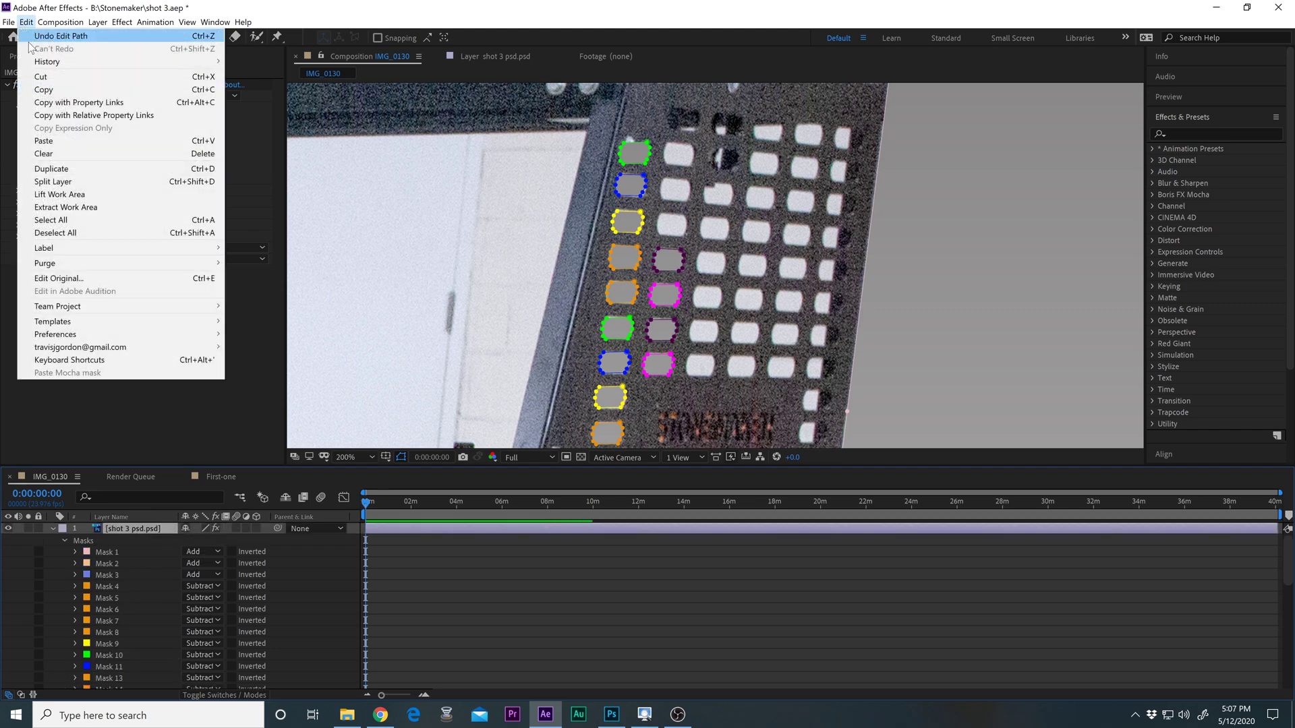
{"action": "left_click", "coordinate": [56, 140]}
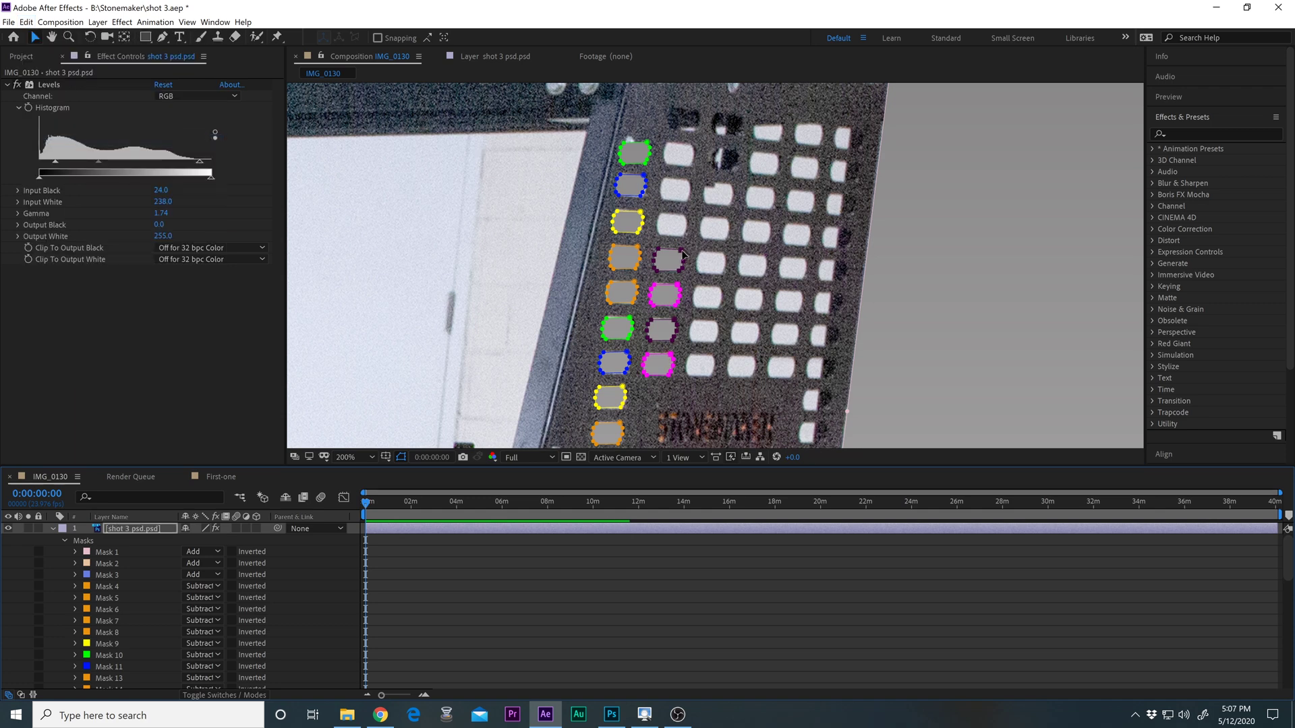
Shift the pasted masks right into a third column of holes.
{"action": "left_click_drag", "start_coordinate": [688, 257], "coordinate": [720, 263]}
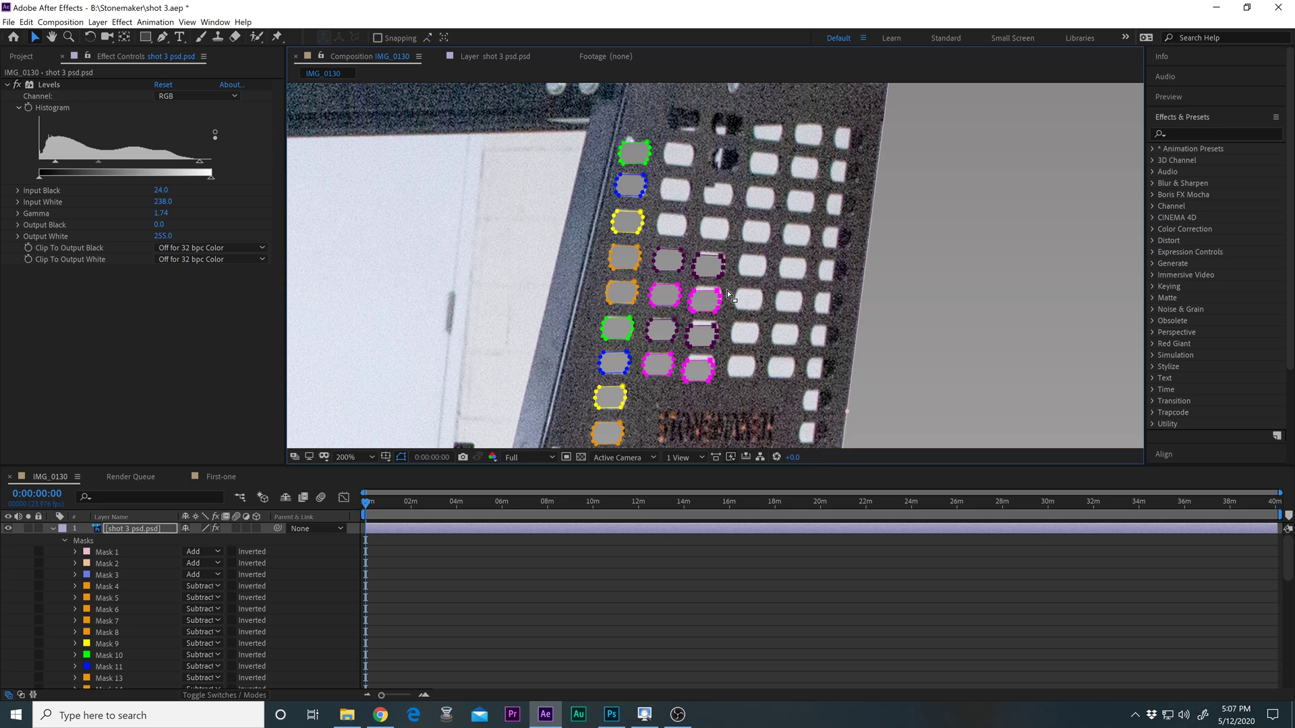
{"action": "key", "text": "period"}
{"action": "left_click_drag", "start_coordinate": [725, 249], "coordinate": [732, 243]}
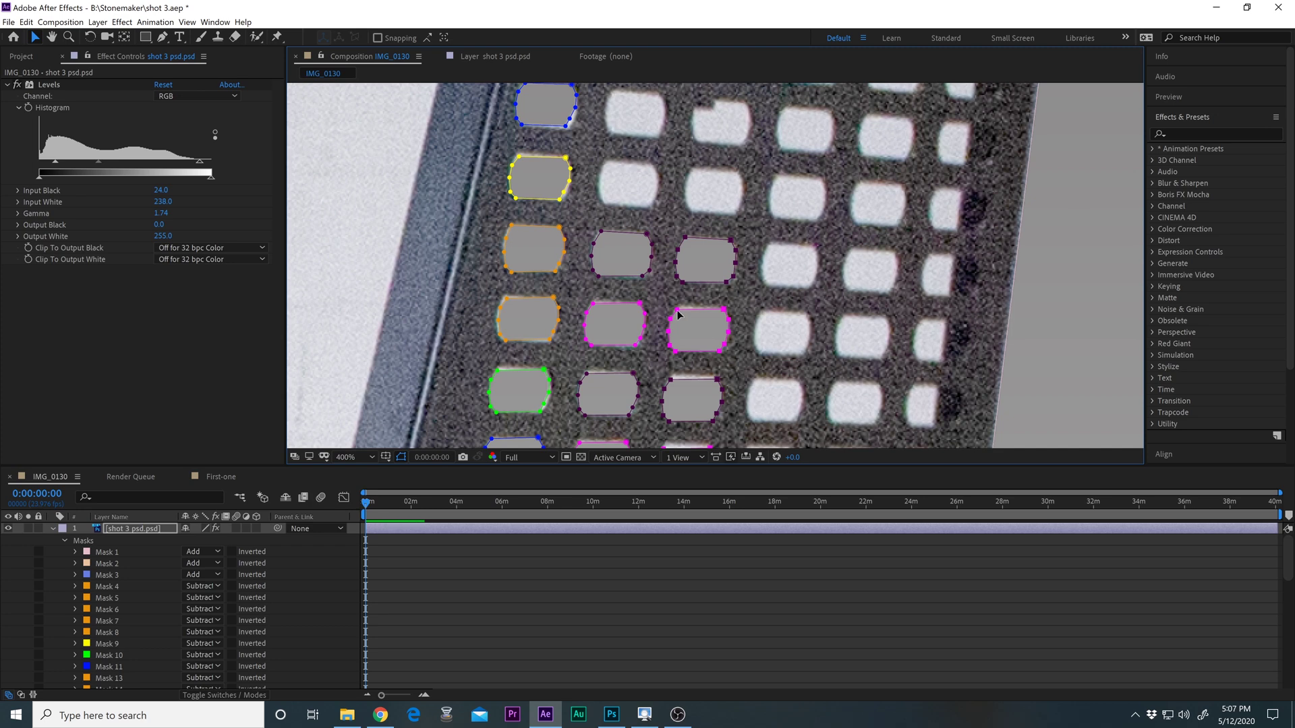
{"action": "left_click_drag", "start_coordinate": [766, 381], "coordinate": [786, 243]}
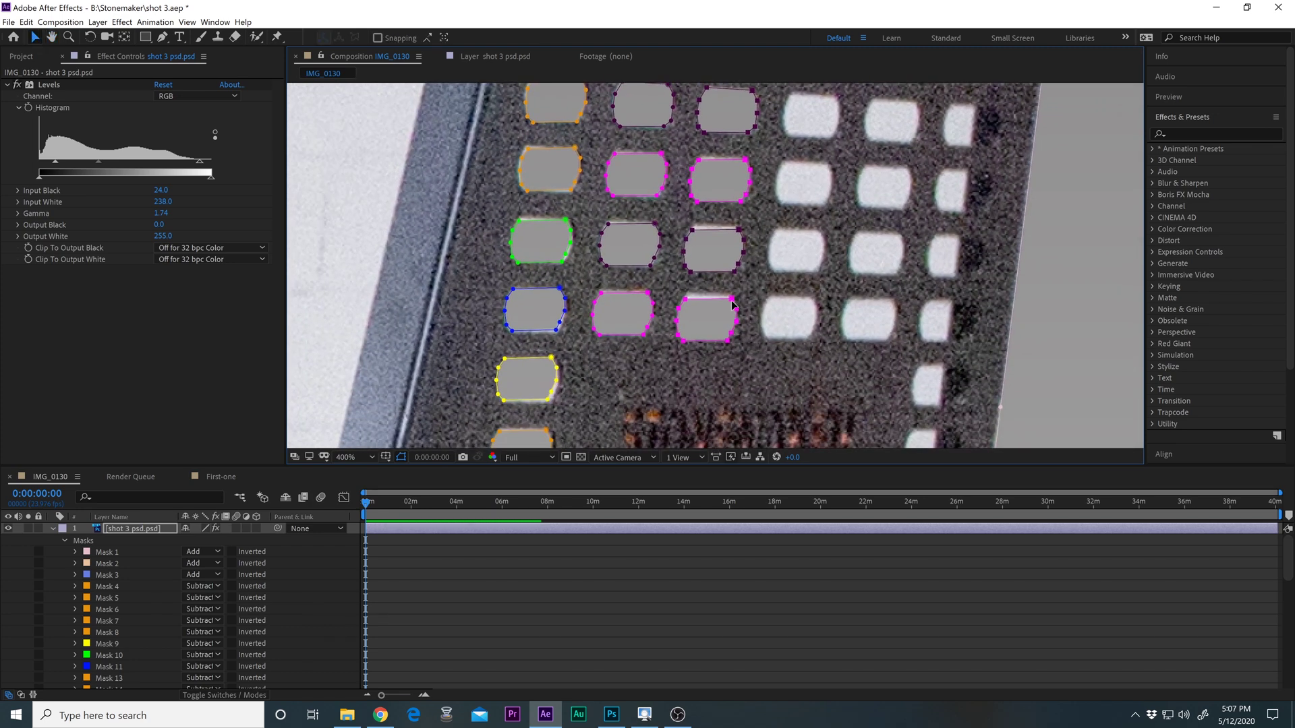
{"action": "key", "text": "ctrl+t"}
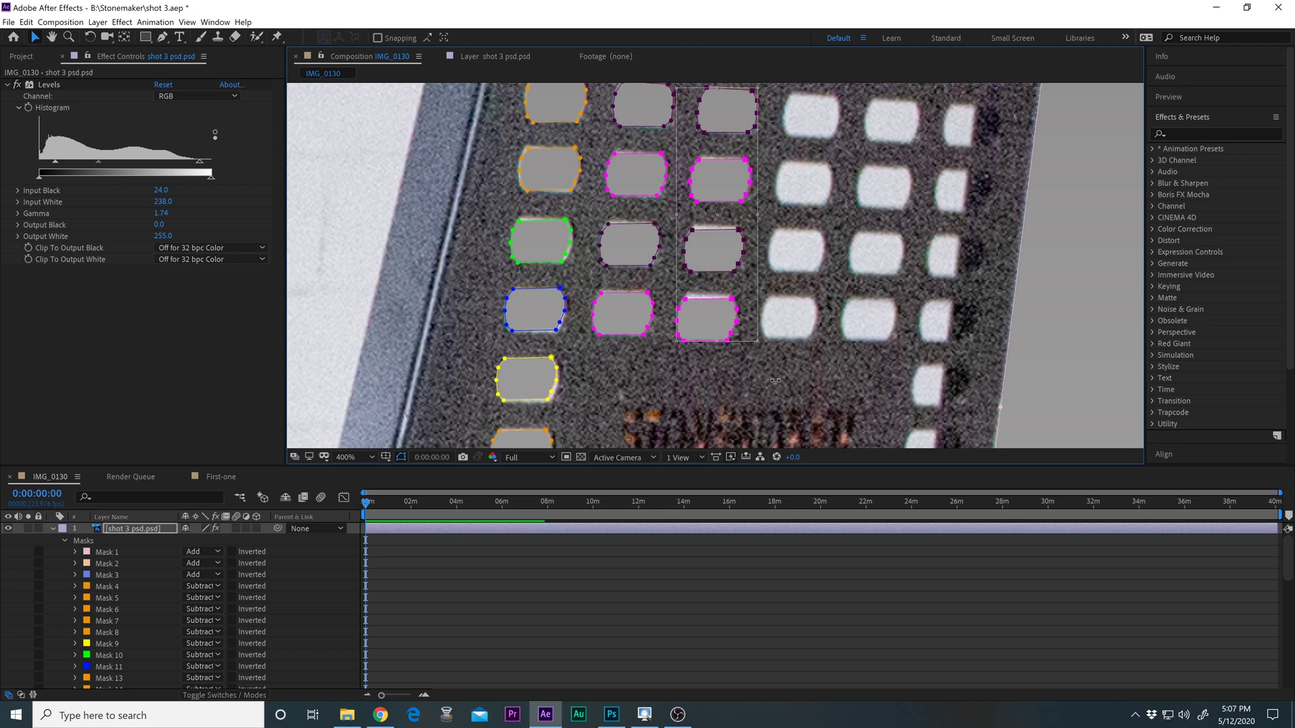
{"action": "key", "text": "Return"}
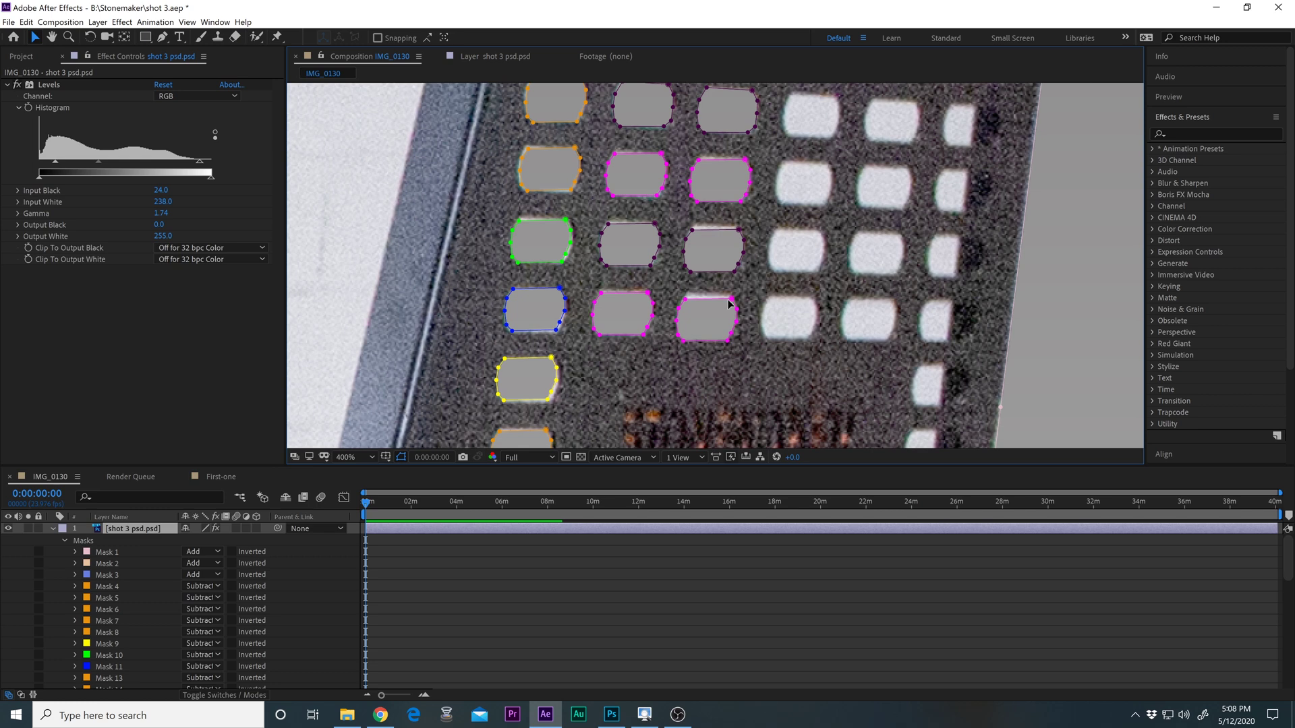
Nudge the lower magenta mask and a dark purple mask up onto their holes.
{"action": "left_click", "coordinate": [715, 319]}
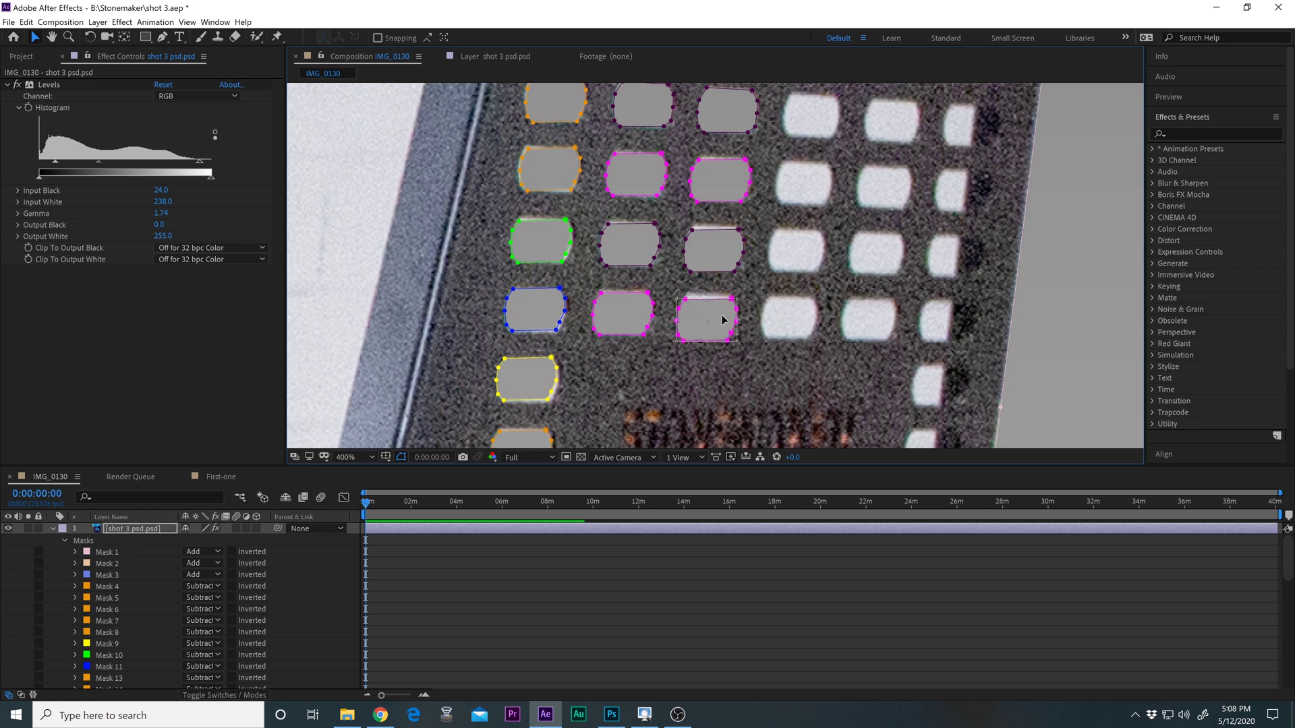
{"action": "left_click_drag", "start_coordinate": [723, 319], "coordinate": [724, 317]}
{"action": "key", "text": "Return"}
{"action": "left_click", "coordinate": [712, 251]}
{"action": "left_click_drag", "start_coordinate": [722, 251], "coordinate": [725, 246]}
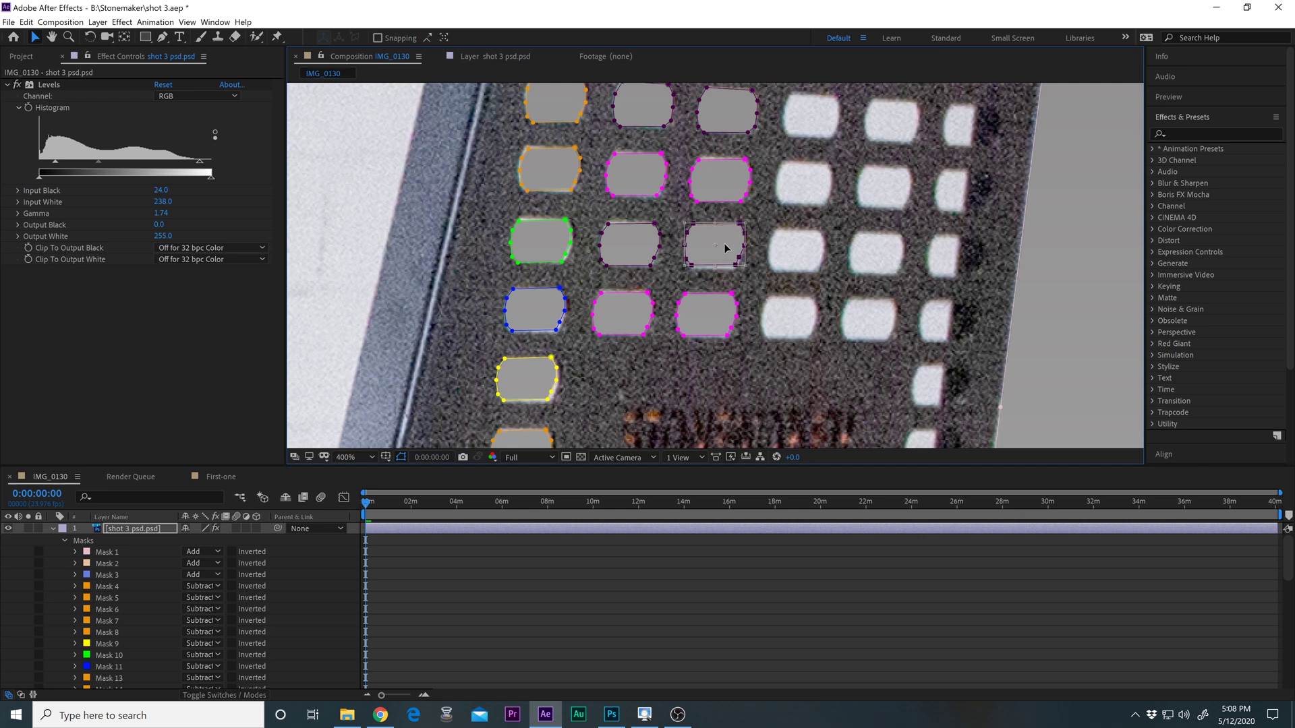
{"action": "left_click_drag", "start_coordinate": [783, 180], "coordinate": [746, 288]}
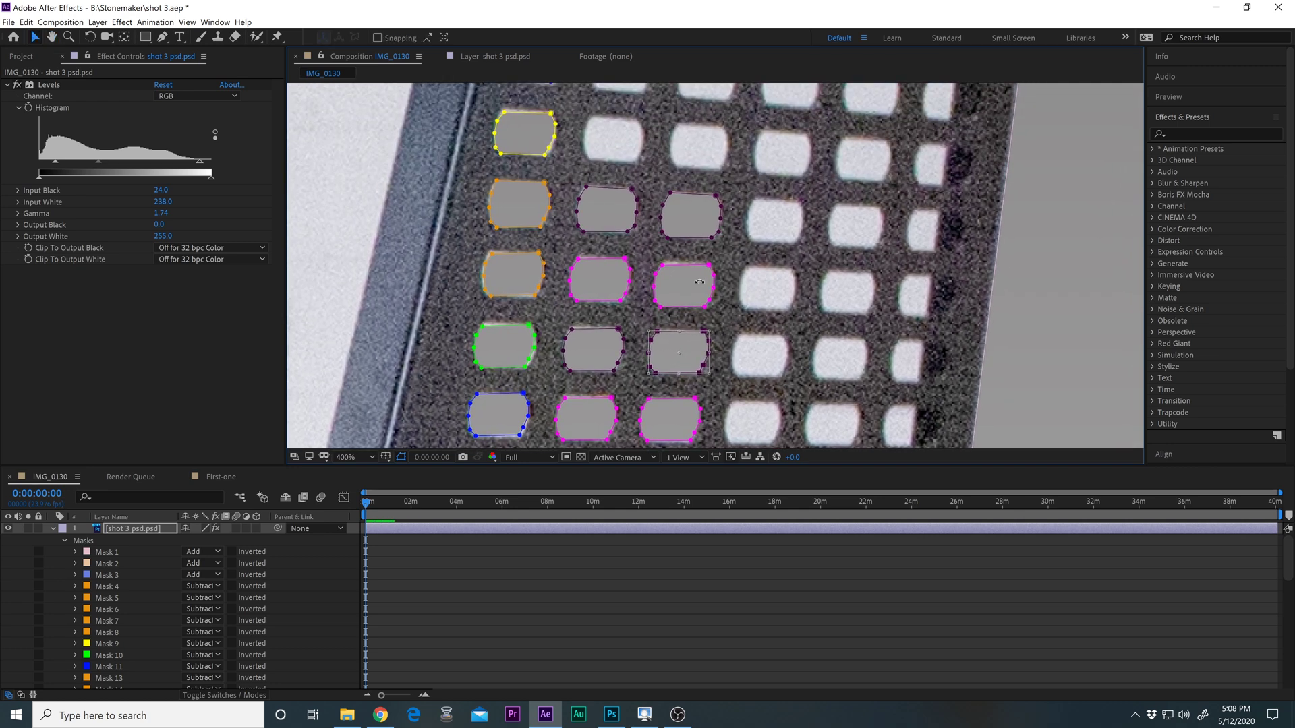
{"action": "key", "text": "Return"}
{"action": "key", "text": "comma"}
{"action": "key", "text": "comma"}
{"action": "left_click_drag", "start_coordinate": [546, 267], "coordinate": [935, 243]}
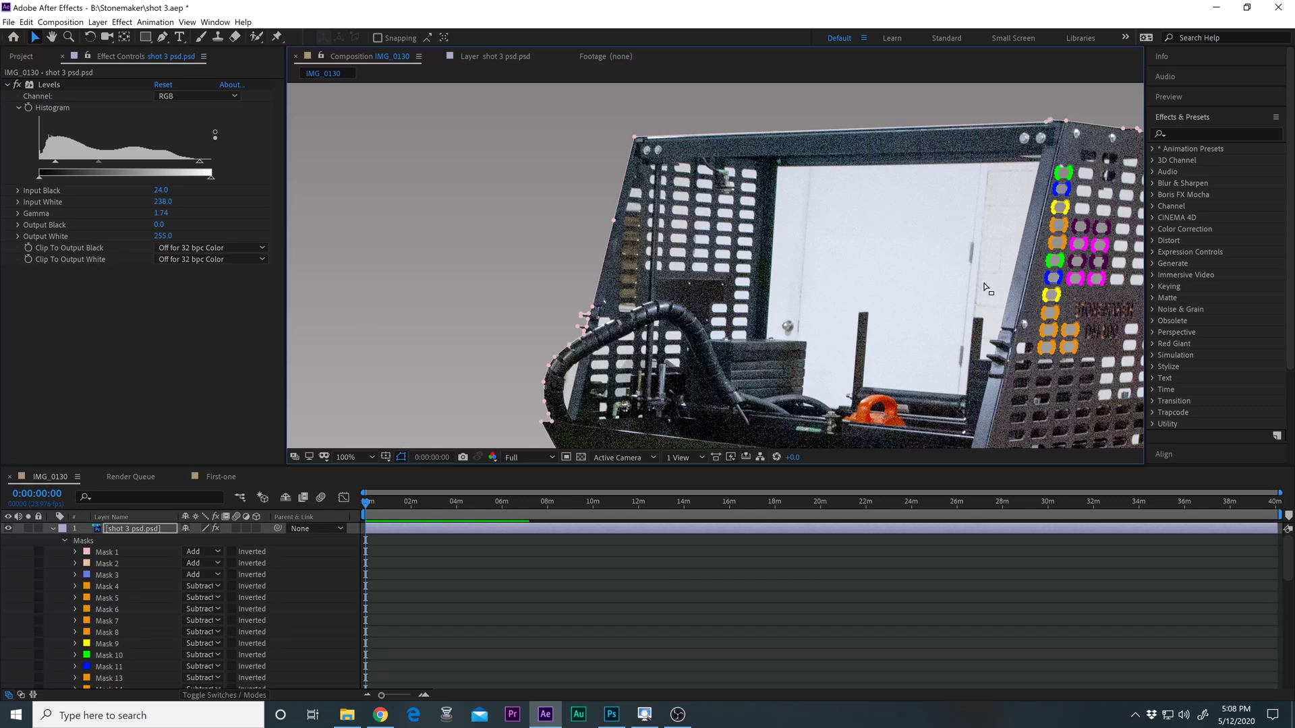
Zoom in and begin tracing Mask 25 along the opening's top edge and around the bracket.
{"action": "left_click_drag", "start_coordinate": [987, 289], "coordinate": [647, 279]}
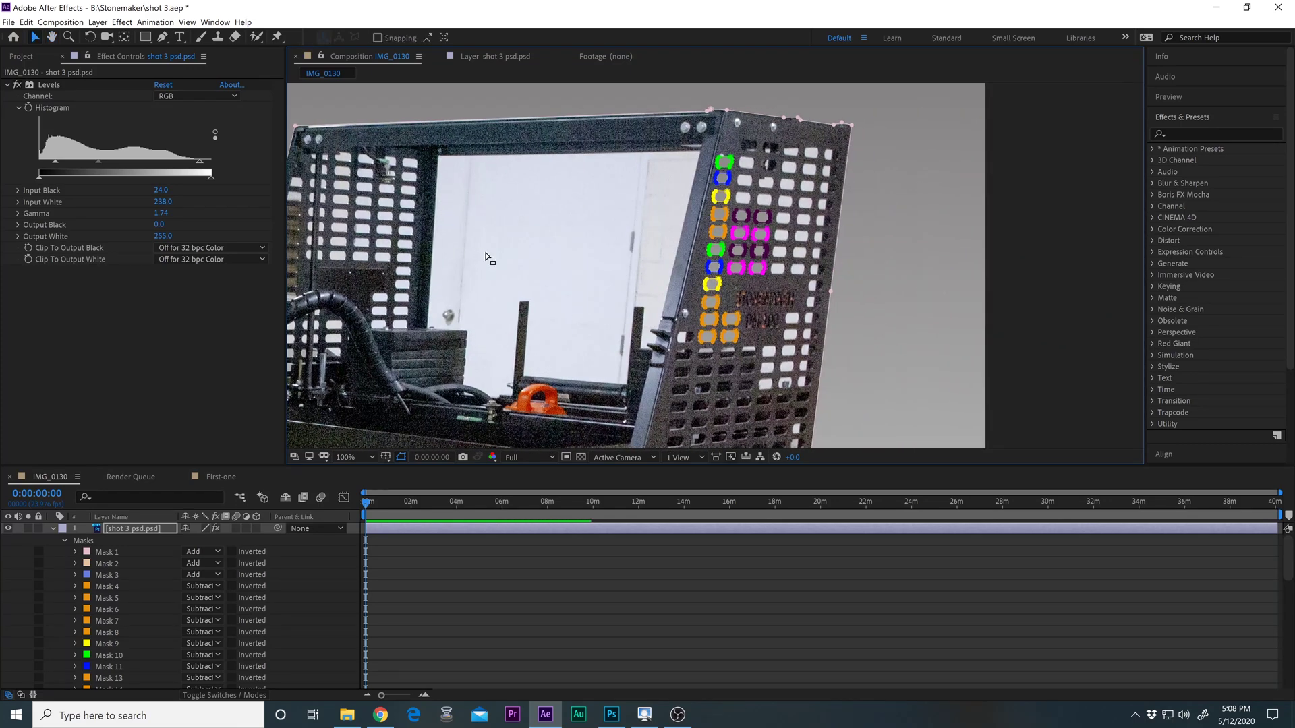
{"action": "left_click_drag", "start_coordinate": [552, 255], "coordinate": [645, 282]}
{"action": "left_click", "coordinate": [162, 36]}
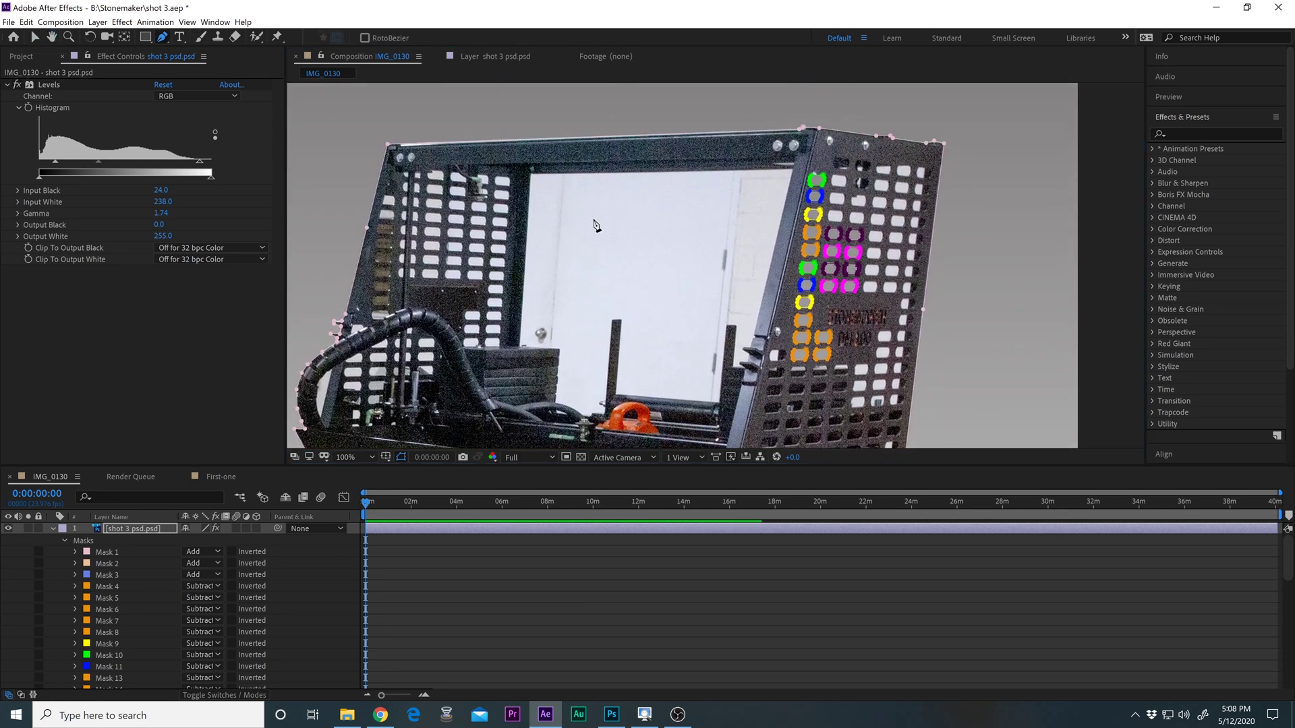
{"action": "key", "text": "period"}
{"action": "key", "text": "period"}
{"action": "key", "text": "period"}
{"action": "key", "text": "period"}
{"action": "scroll", "coordinate": [537, 221], "scroll_direction": "down", "scroll_amount": 3}
{"action": "scroll", "coordinate": [535, 216], "scroll_direction": "down", "scroll_amount": 3}
{"action": "scroll", "coordinate": [534, 216], "scroll_direction": "up", "scroll_amount": 3}
{"action": "scroll", "coordinate": [519, 217], "scroll_direction": "up", "scroll_amount": 2}
{"action": "left_click_drag", "start_coordinate": [400, 123], "coordinate": [515, 214]}
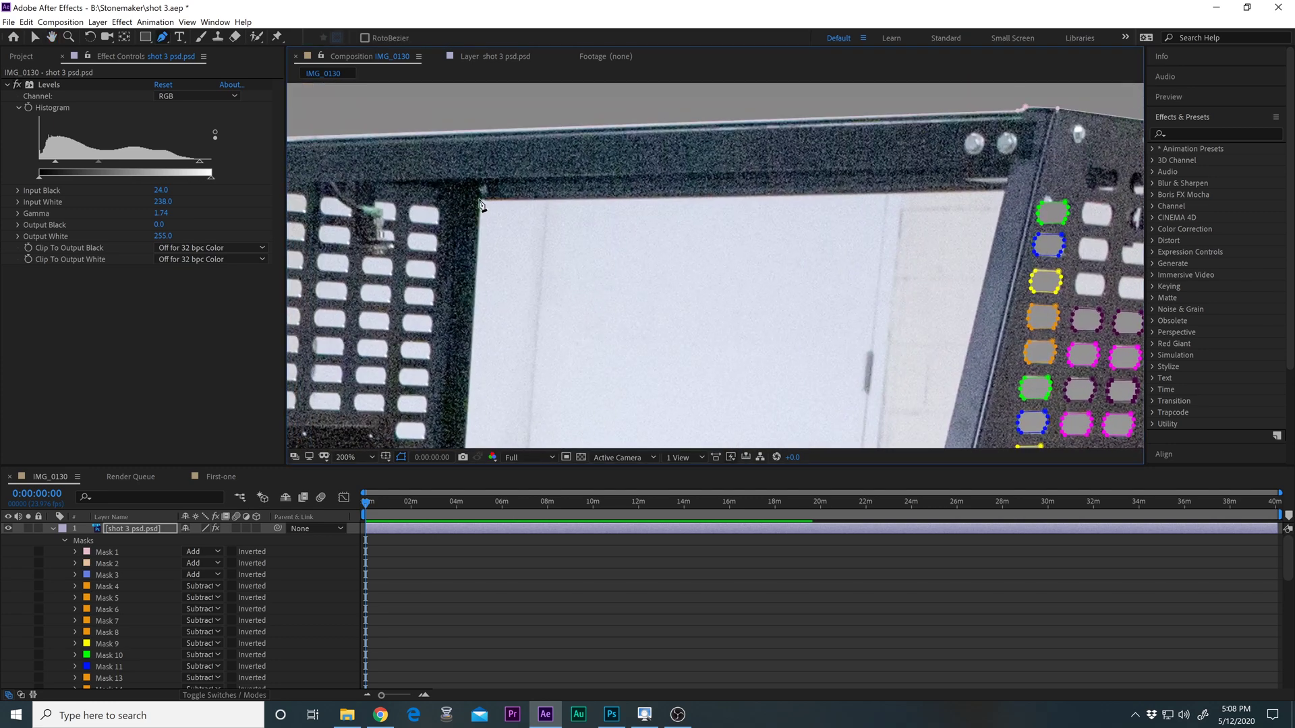
{"action": "left_click", "coordinate": [480, 199]}
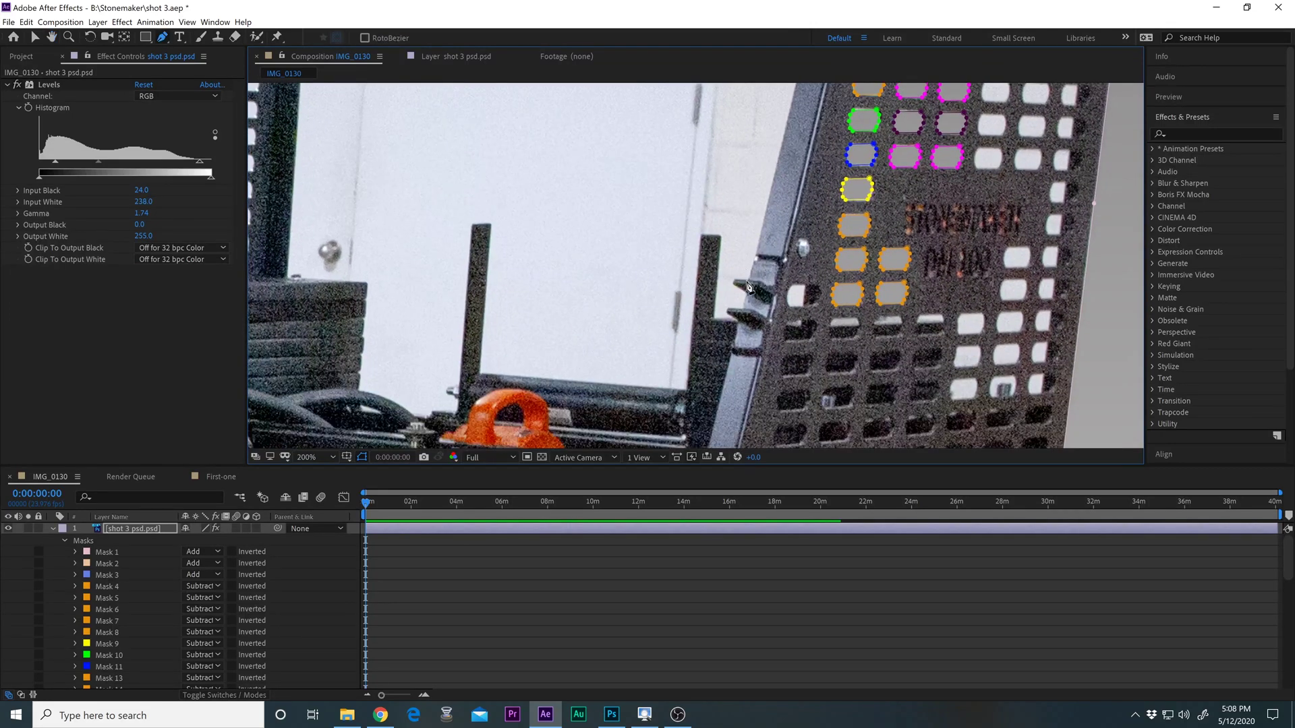
{"action": "left_click", "coordinate": [750, 279]}
{"action": "left_click", "coordinate": [735, 284]}
{"action": "left_click", "coordinate": [731, 311]}
{"action": "left_click", "coordinate": [716, 318]}
Continue the Mask 25 outline up and down the post and along the bottom bar.
{"action": "left_click", "coordinate": [721, 236]}
{"action": "left_click", "coordinate": [701, 235]}
{"action": "left_click", "coordinate": [687, 391]}
{"action": "left_click", "coordinate": [479, 373]}
{"action": "left_click", "coordinate": [490, 223]}
{"action": "left_click", "coordinate": [434, 409]}
{"action": "left_click_drag", "start_coordinate": [429, 423], "coordinate": [520, 413]}
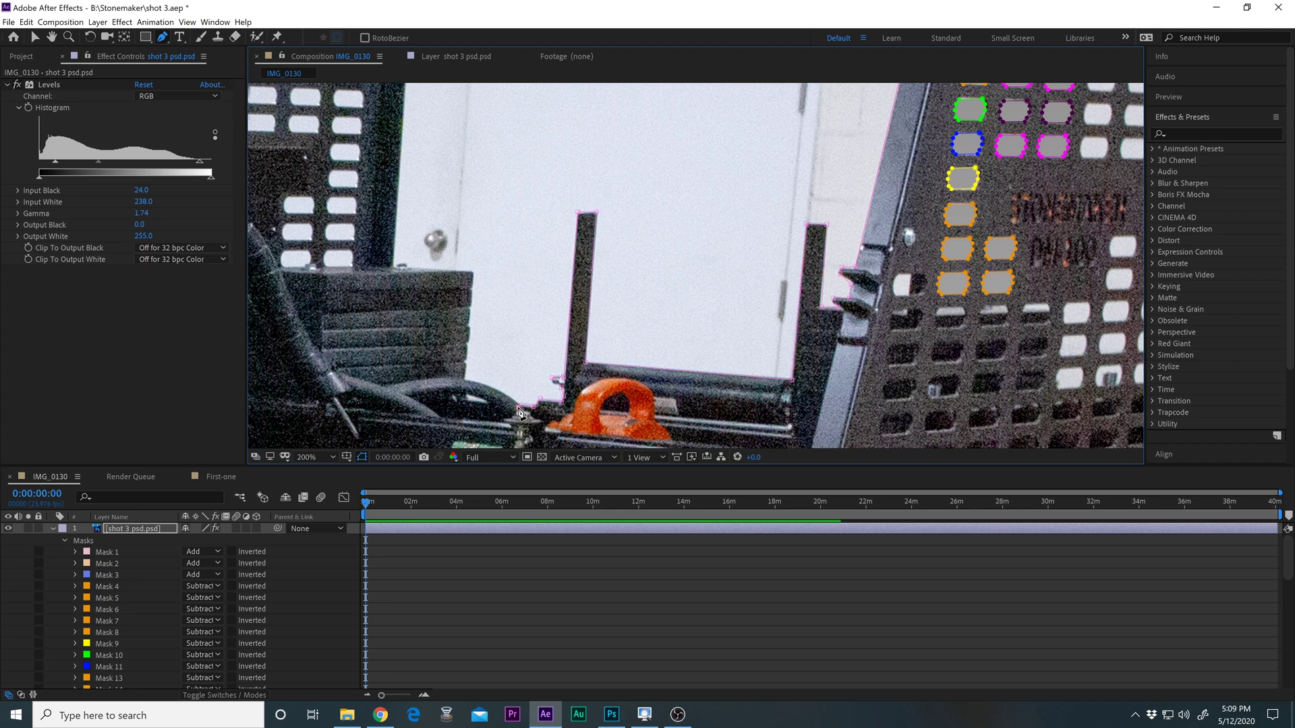
{"action": "left_click", "coordinate": [466, 379]}
{"action": "left_click_drag", "start_coordinate": [410, 273], "coordinate": [531, 322]}
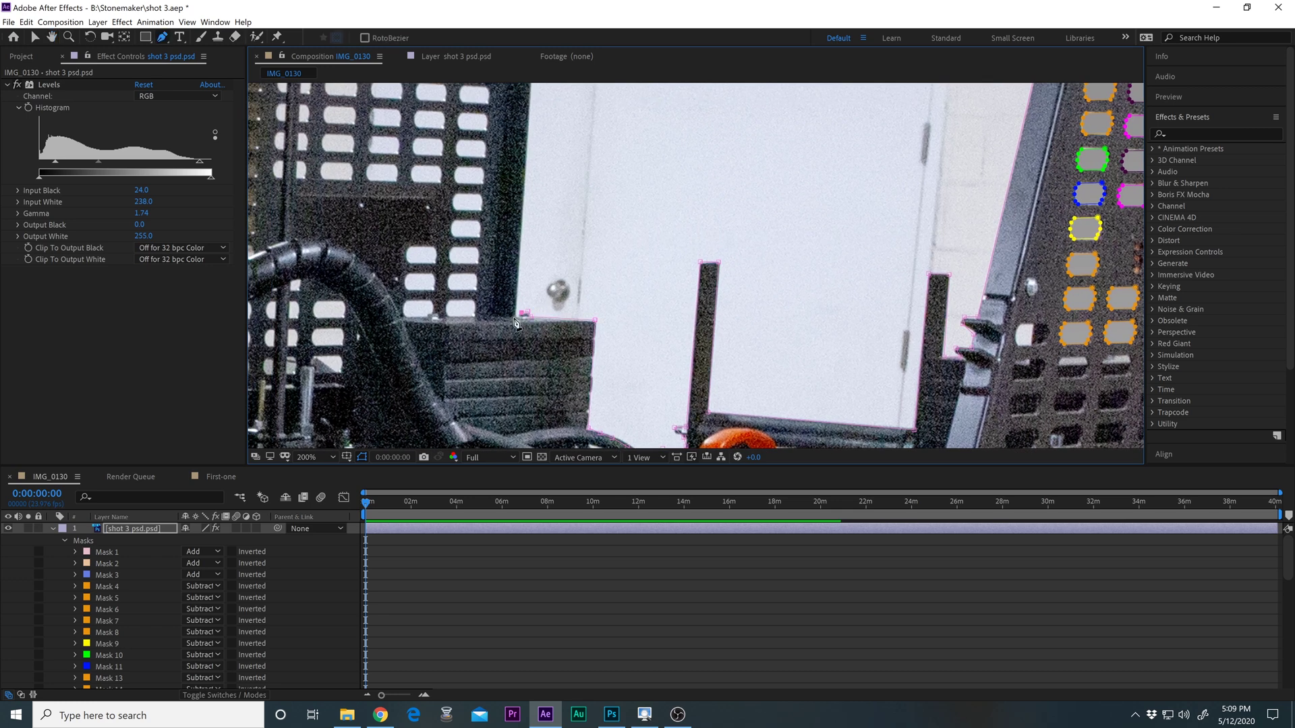
{"action": "left_click_drag", "start_coordinate": [524, 308], "coordinate": [547, 438]}
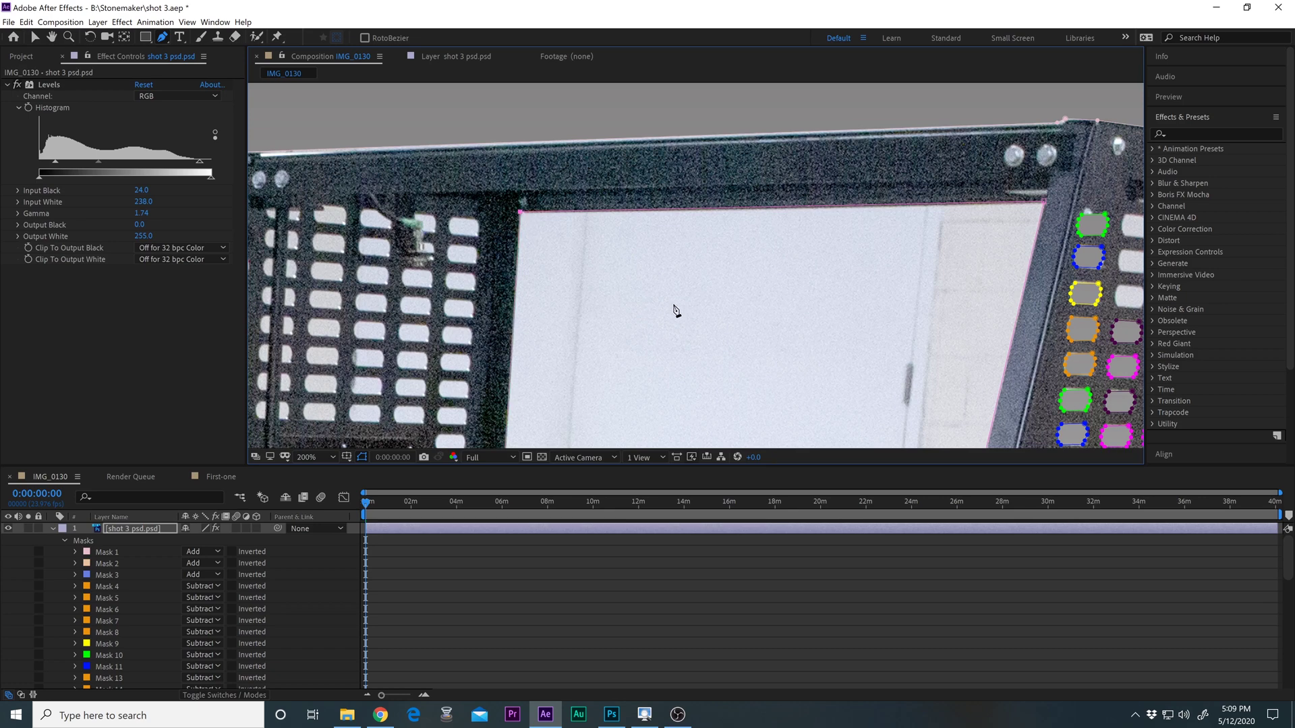
{"action": "left_click_drag", "start_coordinate": [677, 356], "coordinate": [638, 159]}
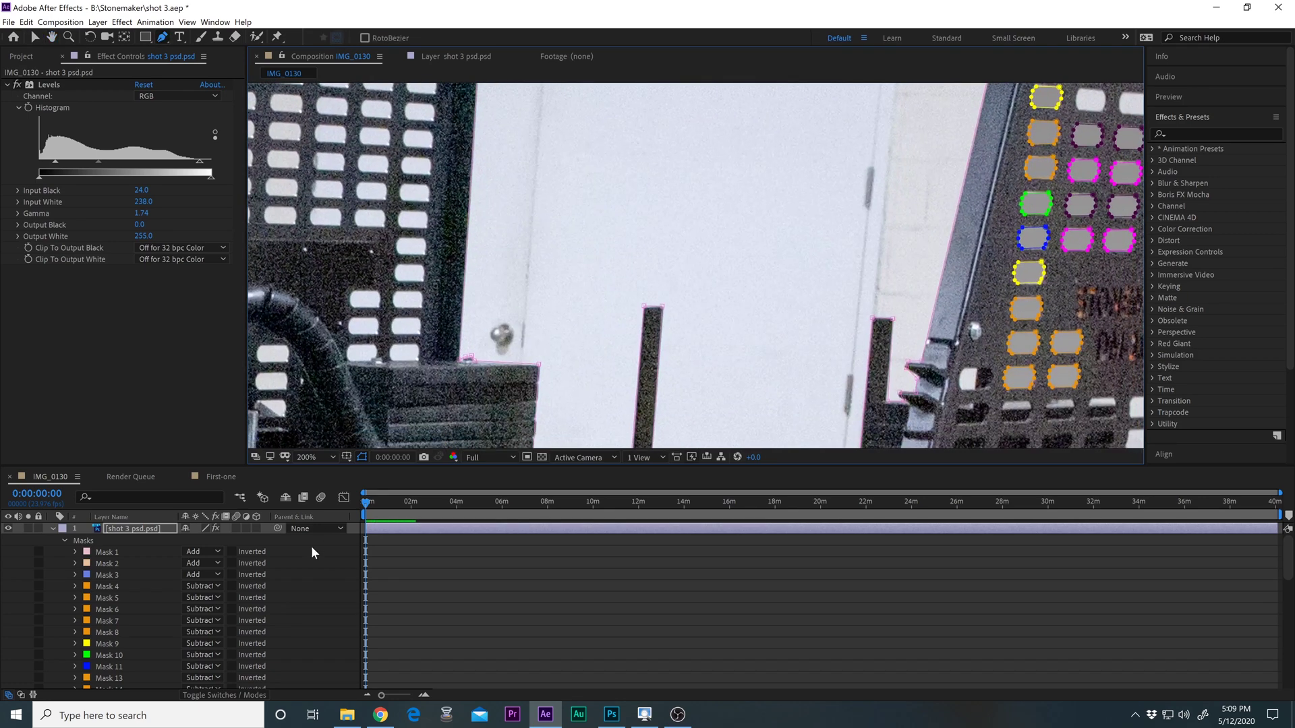
{"action": "scroll", "coordinate": [325, 617], "scroll_direction": "down", "scroll_amount": 5}
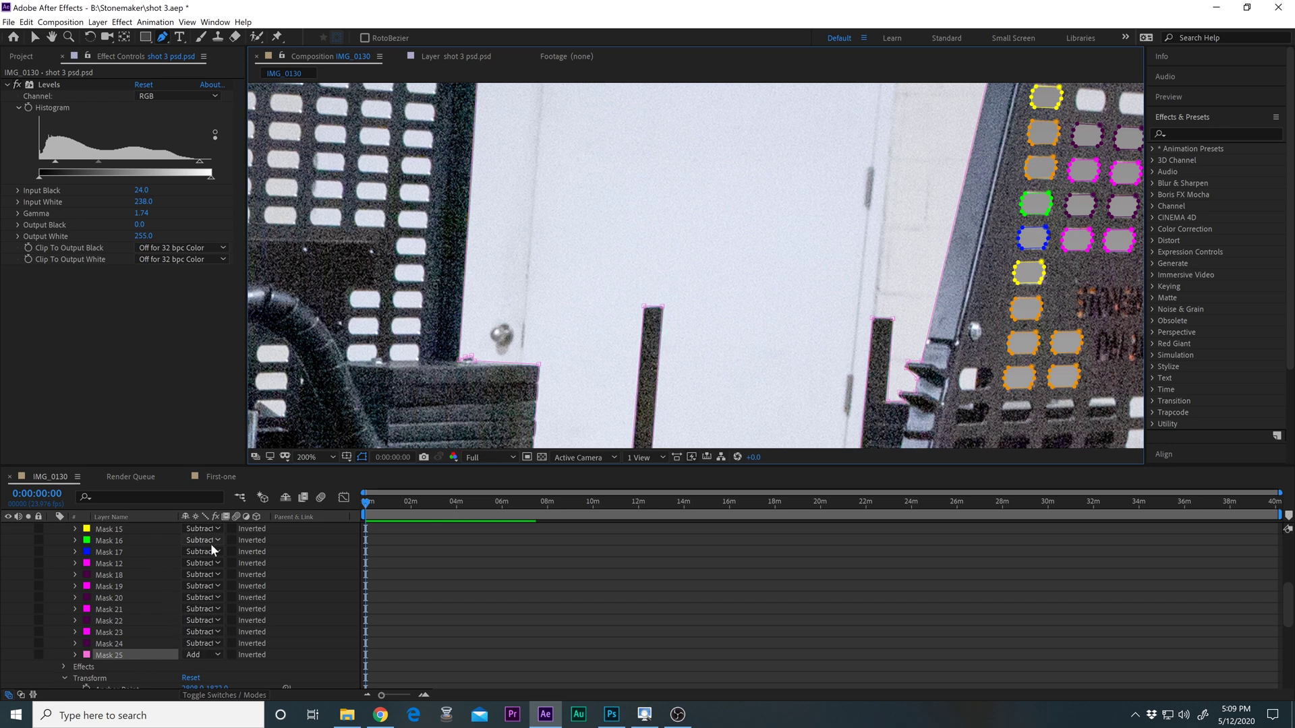
Change Mask 25's mode from Add to Subtract to cut out the white opening.
{"action": "left_click", "coordinate": [217, 653]}
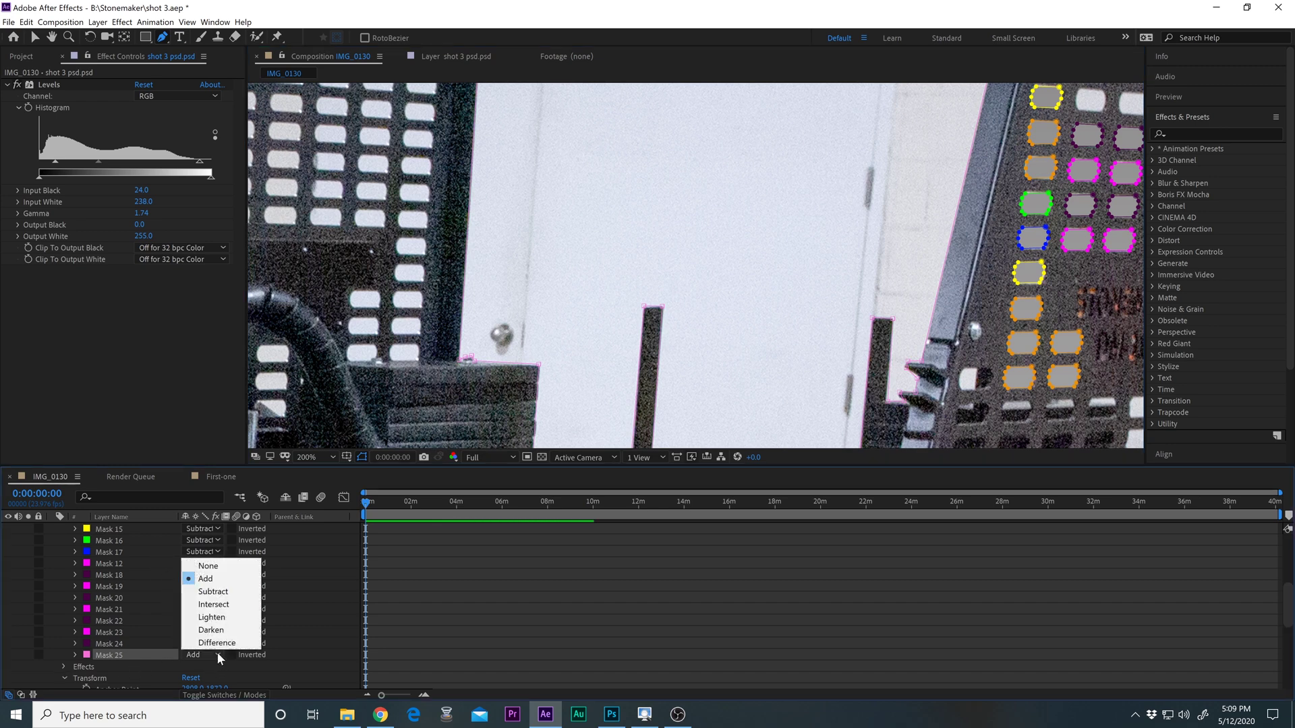
{"action": "left_click", "coordinate": [231, 593]}
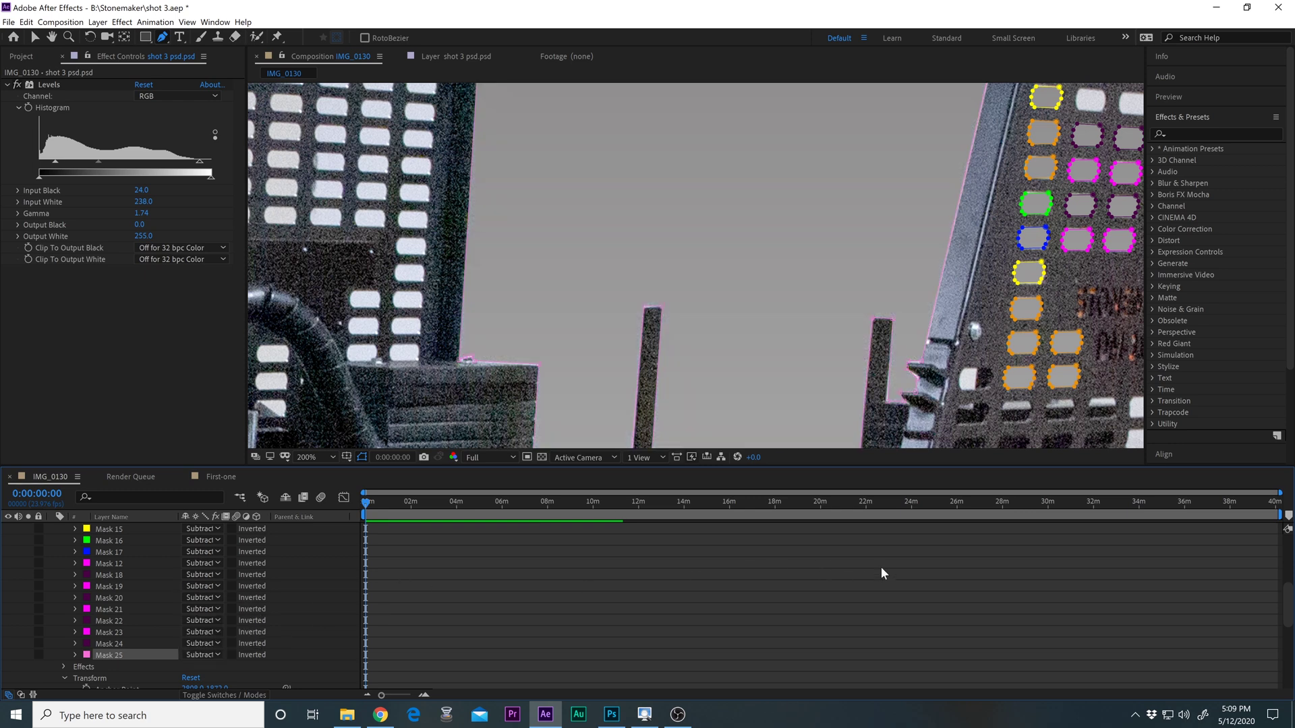
{"action": "left_click", "coordinate": [881, 567]}
{"action": "key", "text": "comma"}
{"action": "key", "text": "comma"}
{"action": "key", "text": "comma"}
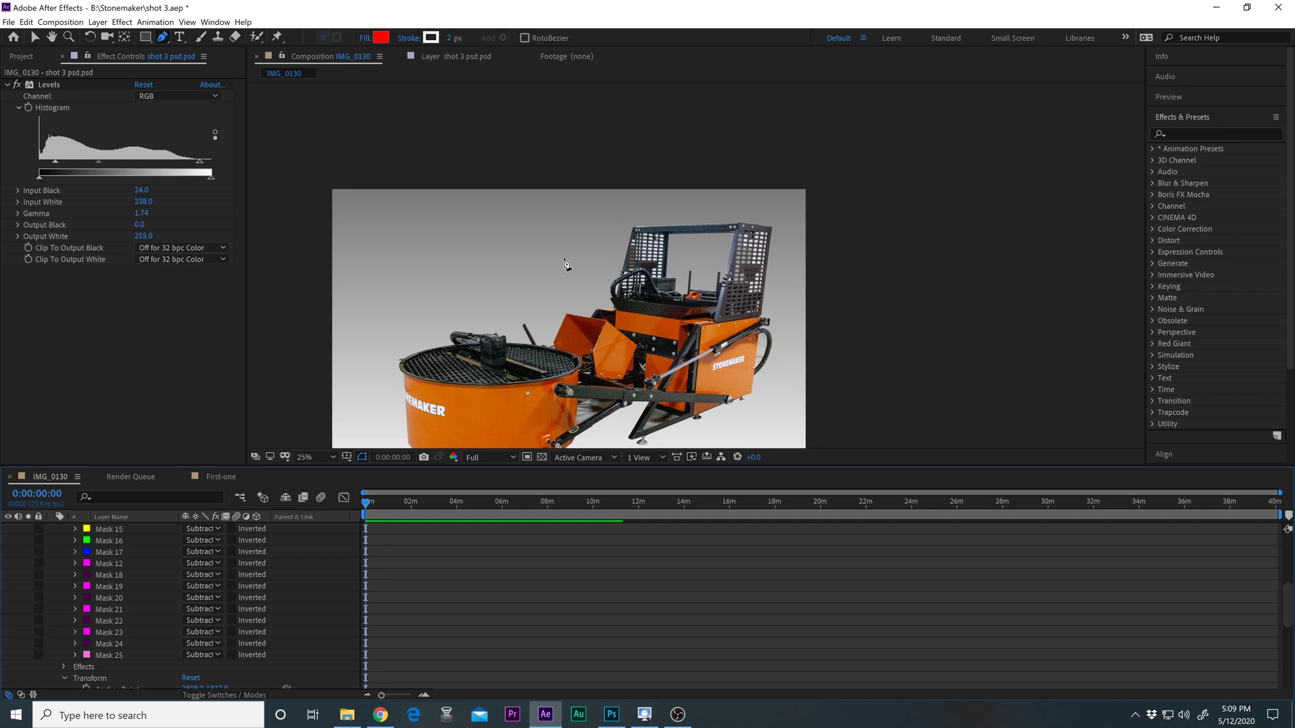
{"action": "key", "text": "h"}
{"action": "left_click_drag", "start_coordinate": [620, 387], "coordinate": [639, 280]}
{"action": "scroll", "coordinate": [640, 280], "scroll_direction": "up", "scroll_amount": 6}
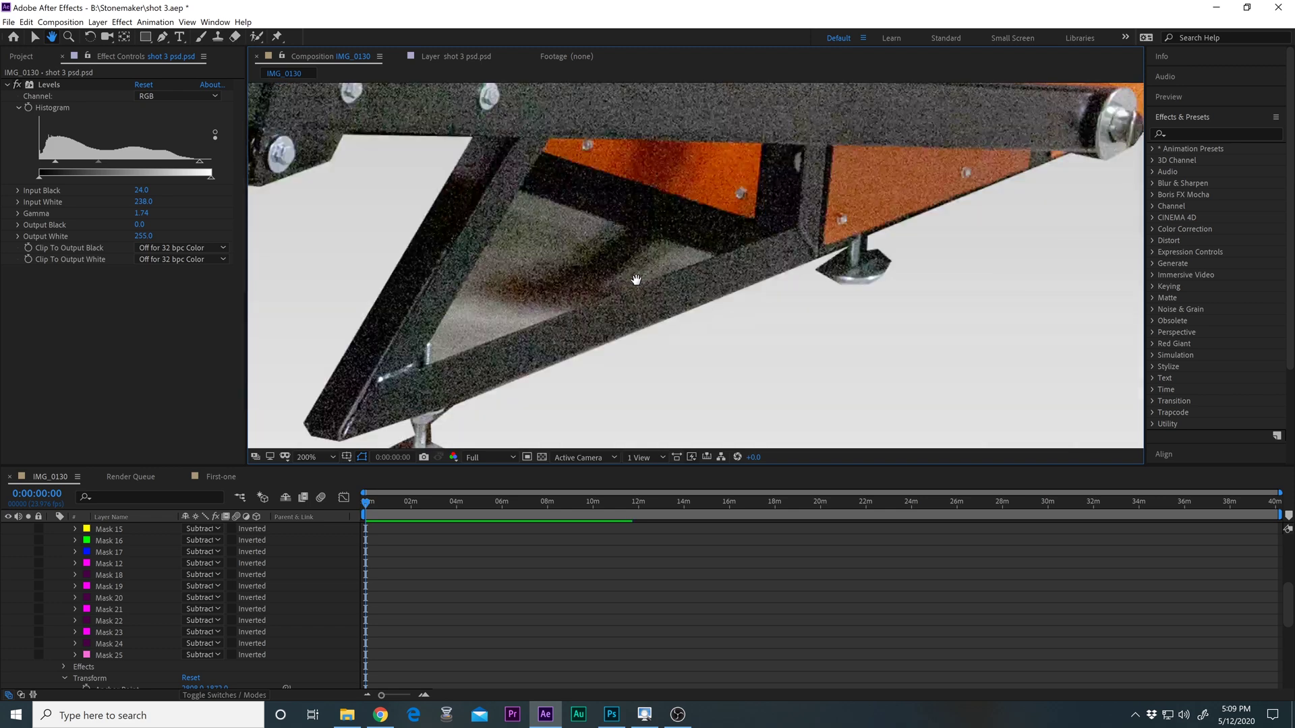
{"action": "left_click", "coordinate": [163, 36]}
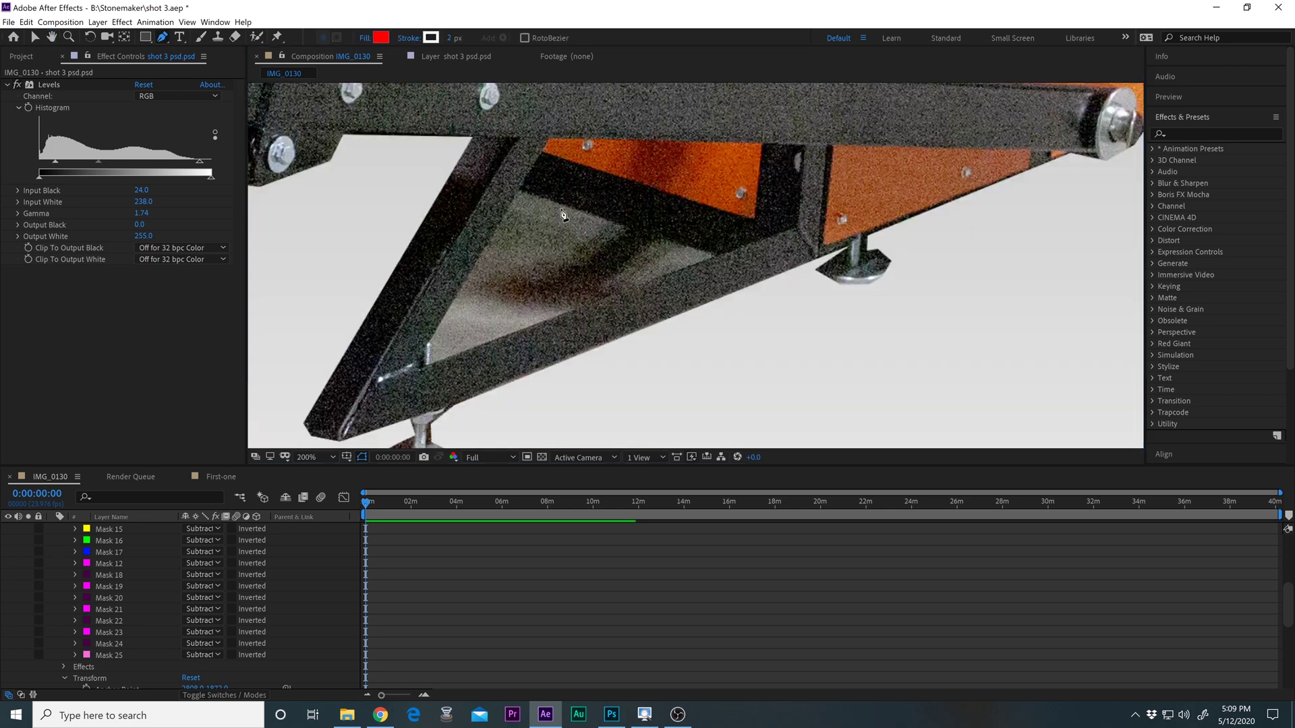
{"action": "left_click", "coordinate": [521, 191]}
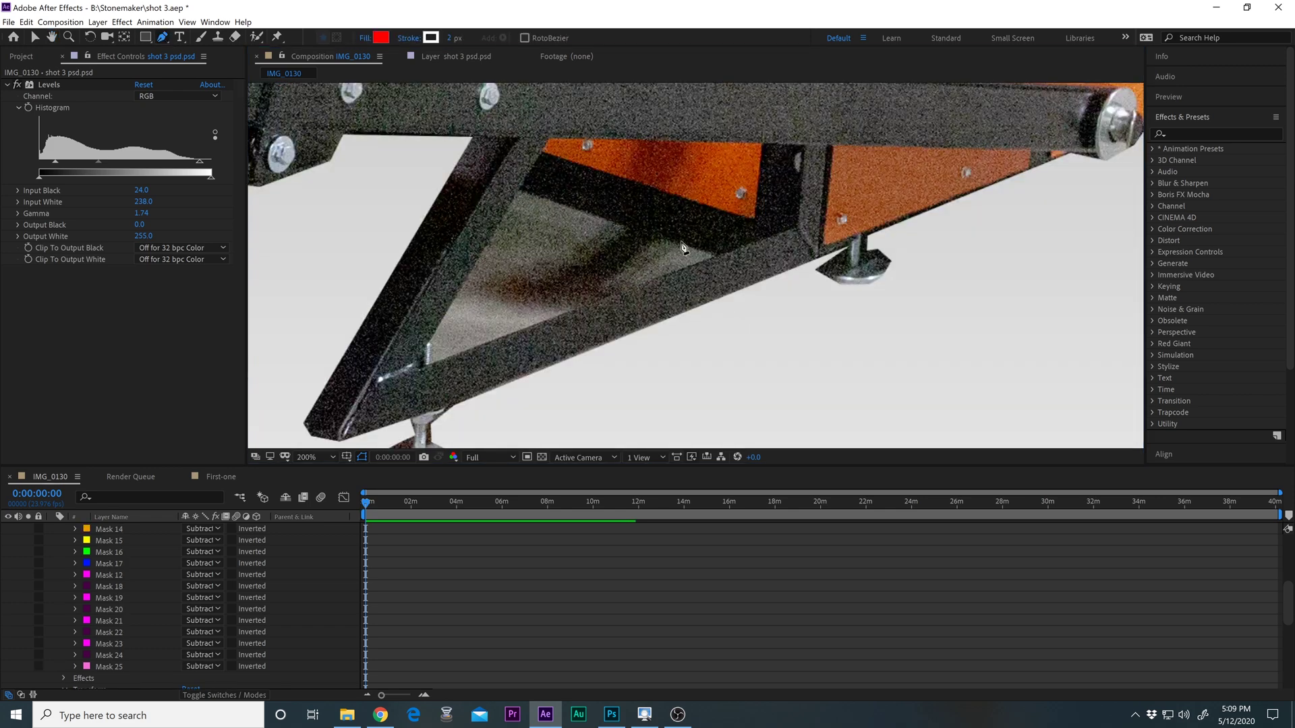
{"action": "left_click", "coordinate": [717, 255]}
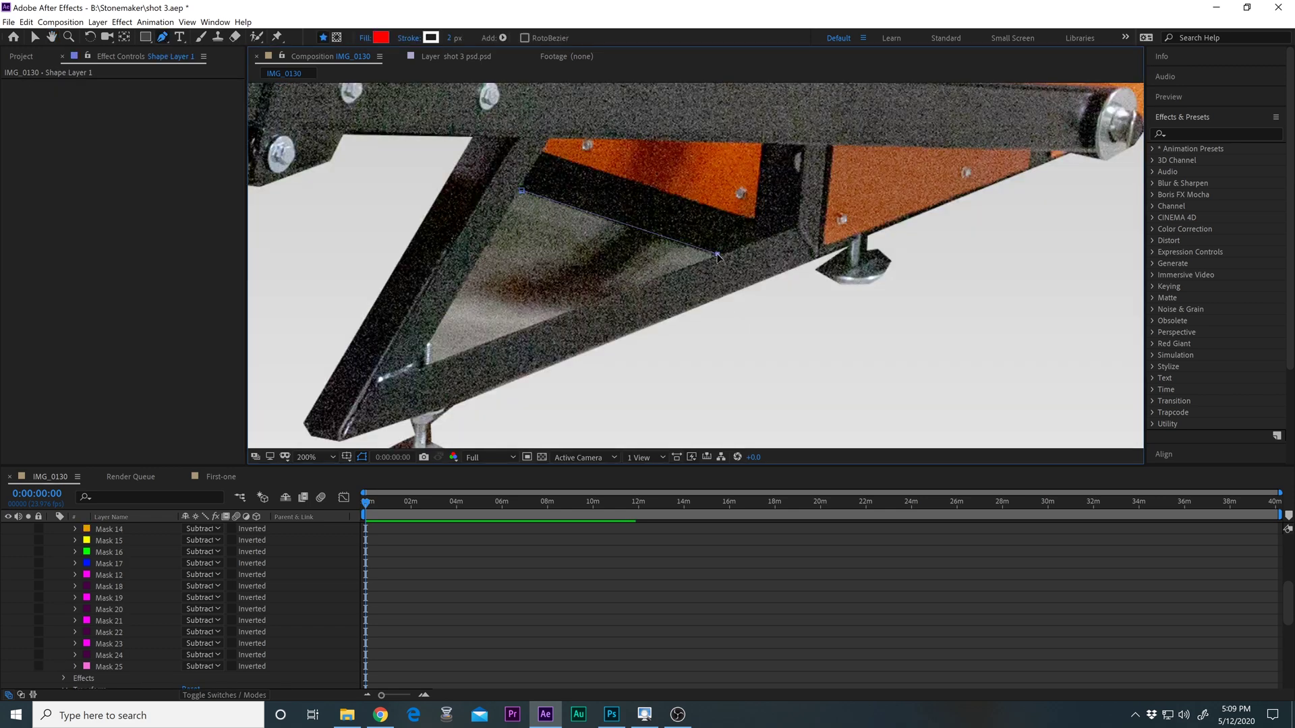
{"action": "left_click", "coordinate": [430, 363]}
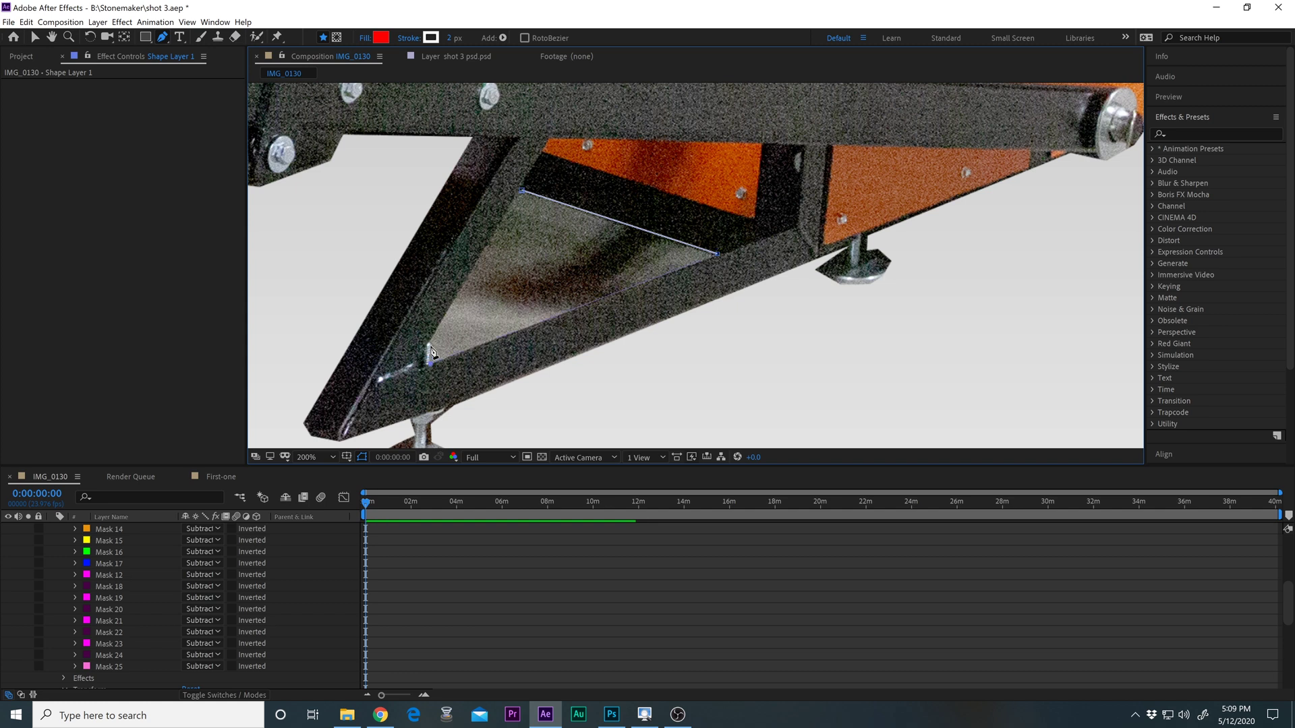
{"action": "left_click", "coordinate": [522, 192]}
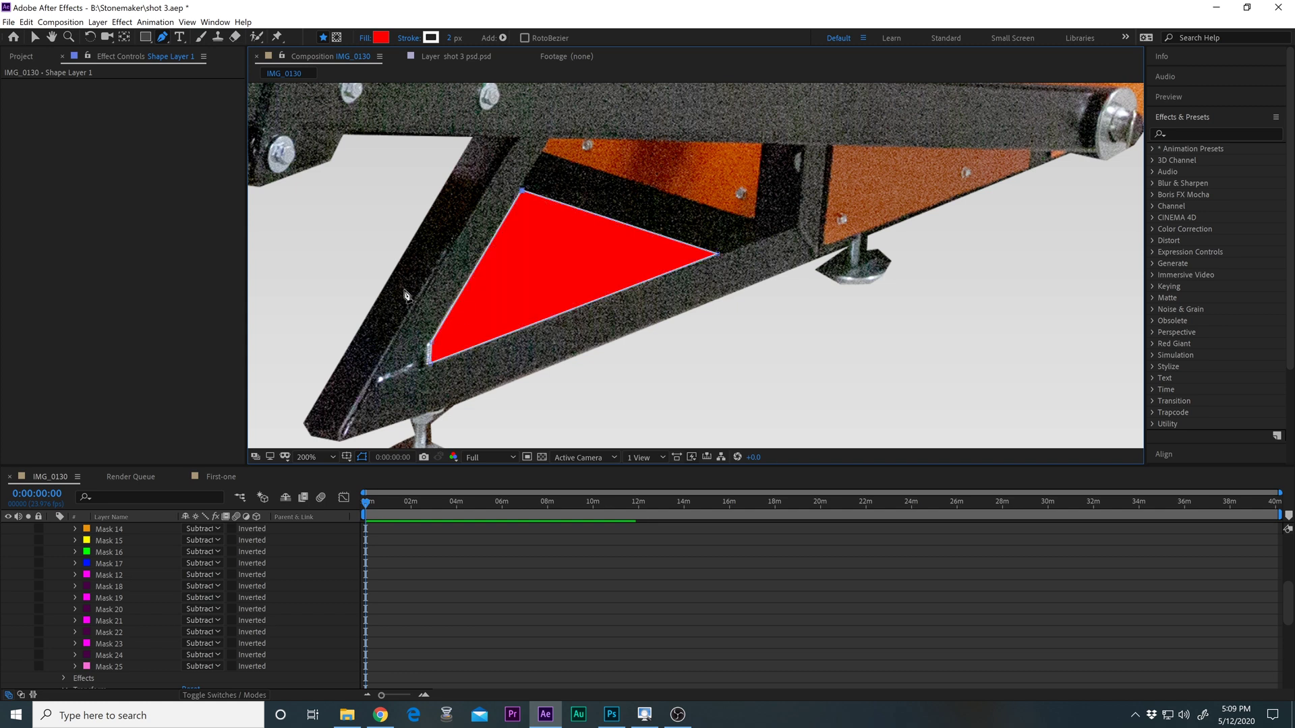
{"action": "scroll", "coordinate": [314, 594], "scroll_direction": "up", "scroll_amount": 5}
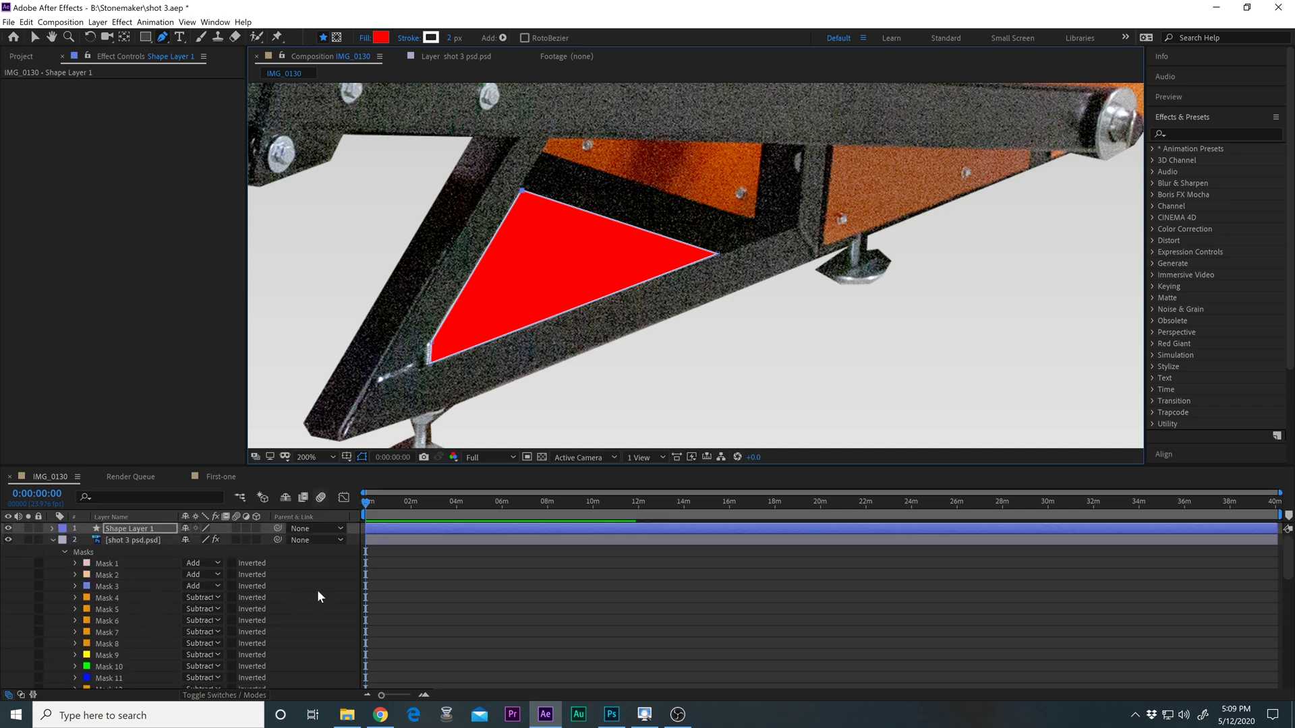
{"action": "left_click", "coordinate": [120, 539]}
{"action": "left_click", "coordinate": [126, 528]}
{"action": "key", "text": "Delete"}
On the shot 3 layer, click three corners around the strut gap and close them into triangular Mask 26.
{"action": "left_click", "coordinate": [126, 527]}
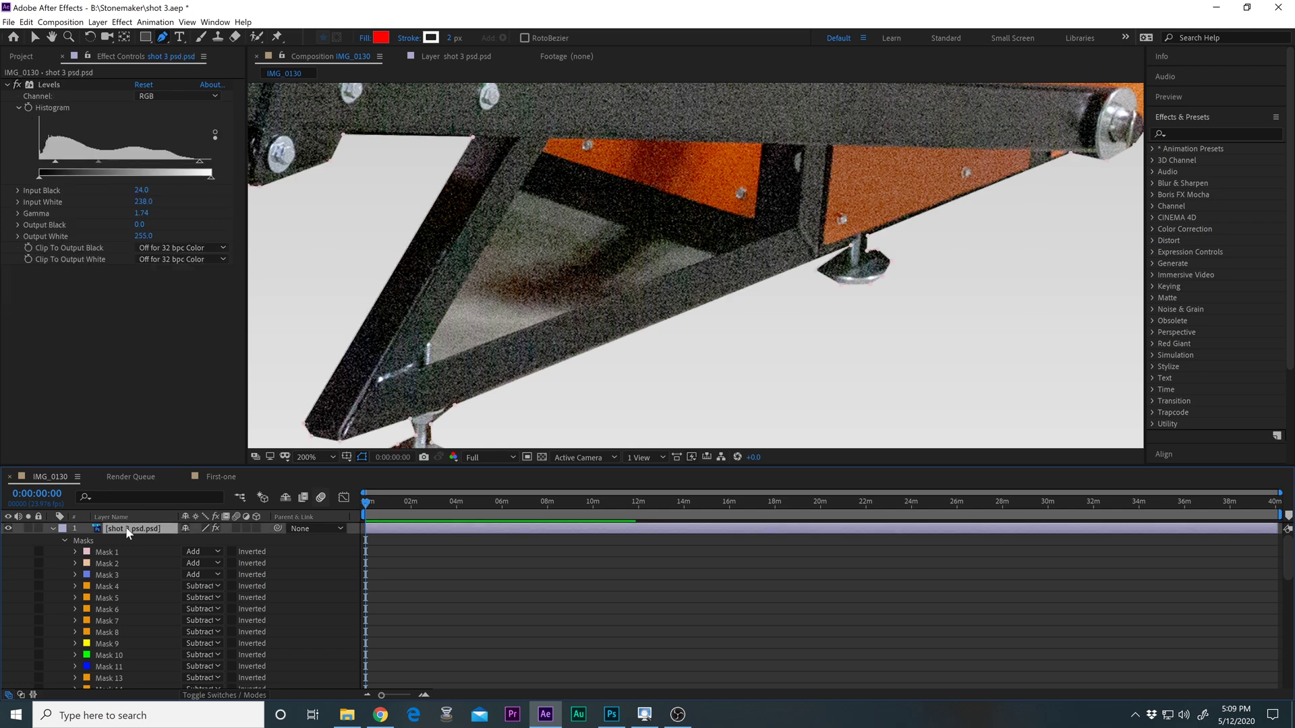
{"action": "left_click", "coordinate": [521, 190]}
{"action": "left_click", "coordinate": [433, 350]}
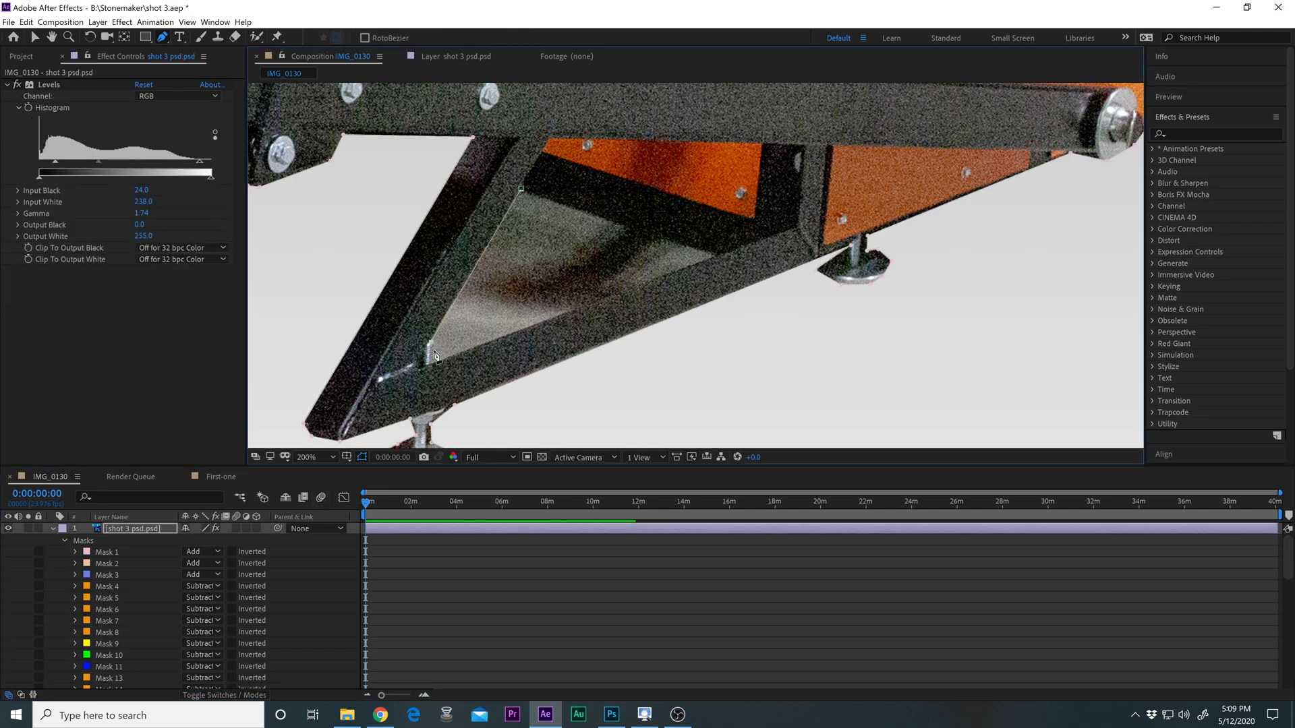
{"action": "left_click", "coordinate": [718, 257]}
{"action": "left_click", "coordinate": [522, 190]}
{"action": "scroll", "coordinate": [329, 626], "scroll_direction": "down", "scroll_amount": 9}
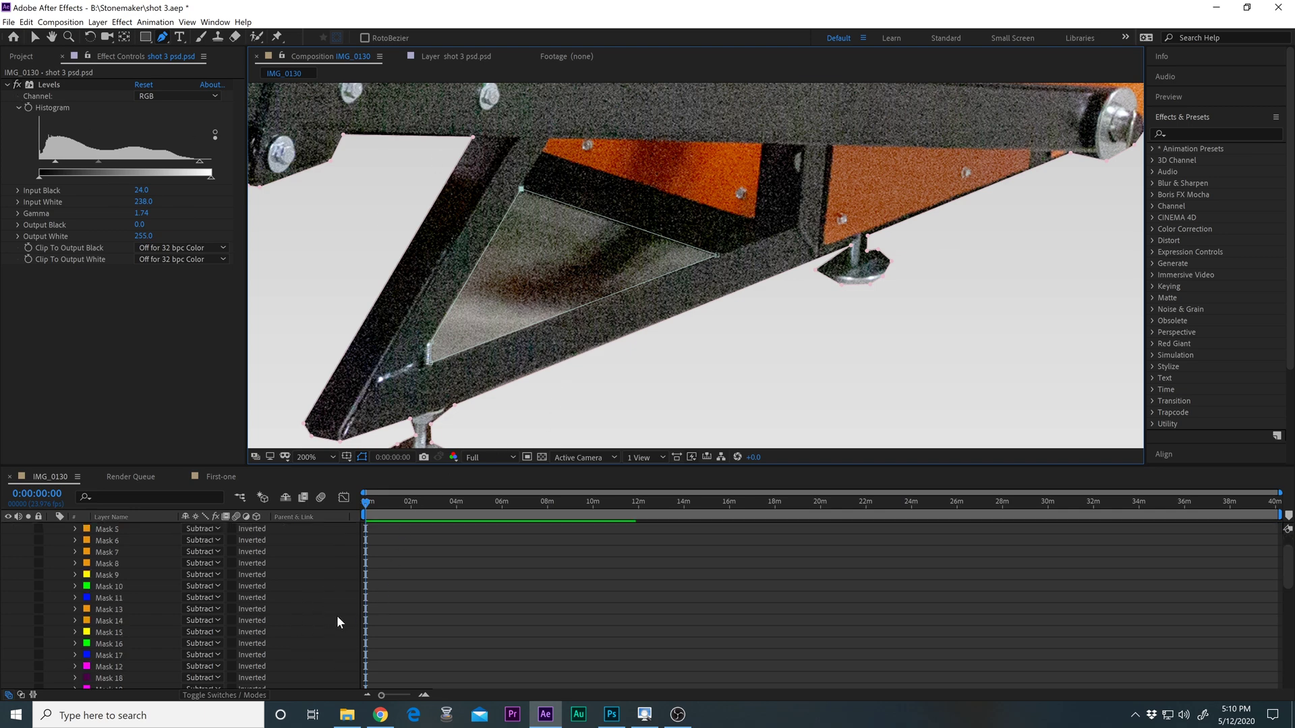
Set the triangle Mask 26 to Subtract to cut out the strut gap.
{"action": "scroll", "coordinate": [202, 558], "scroll_direction": "up", "scroll_amount": 2}
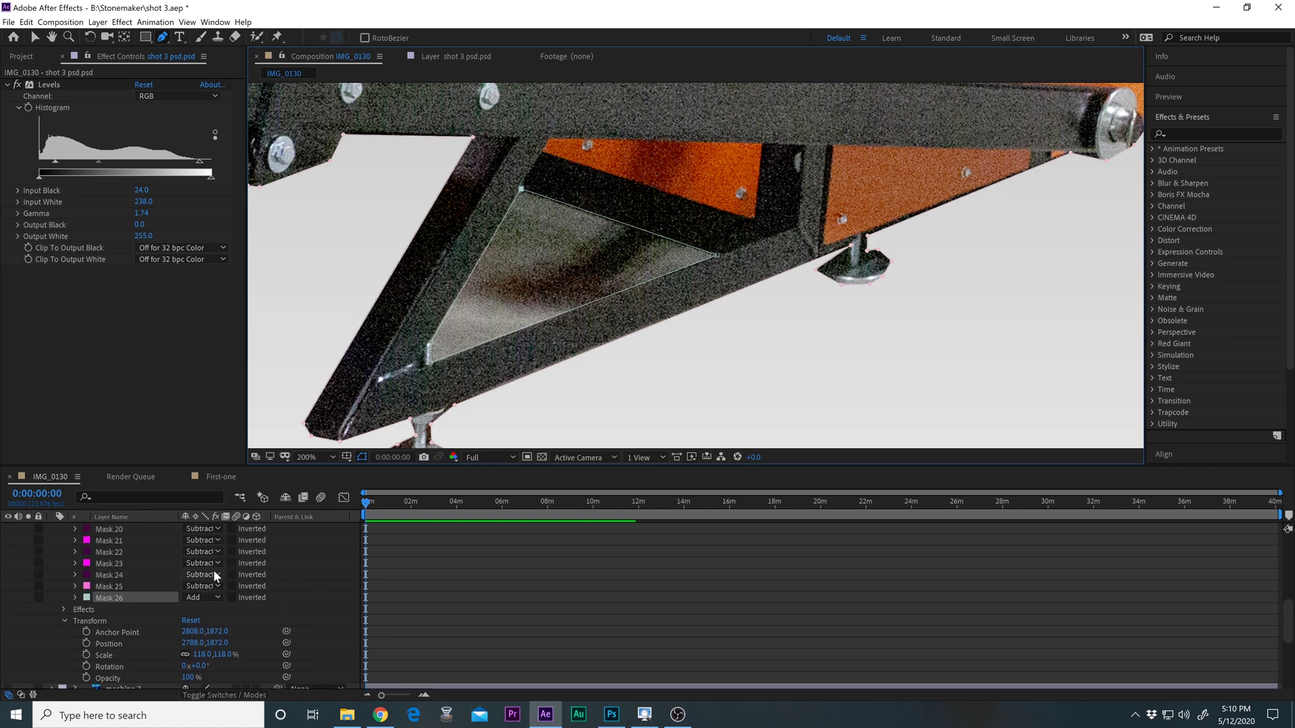
{"action": "left_click", "coordinate": [218, 598]}
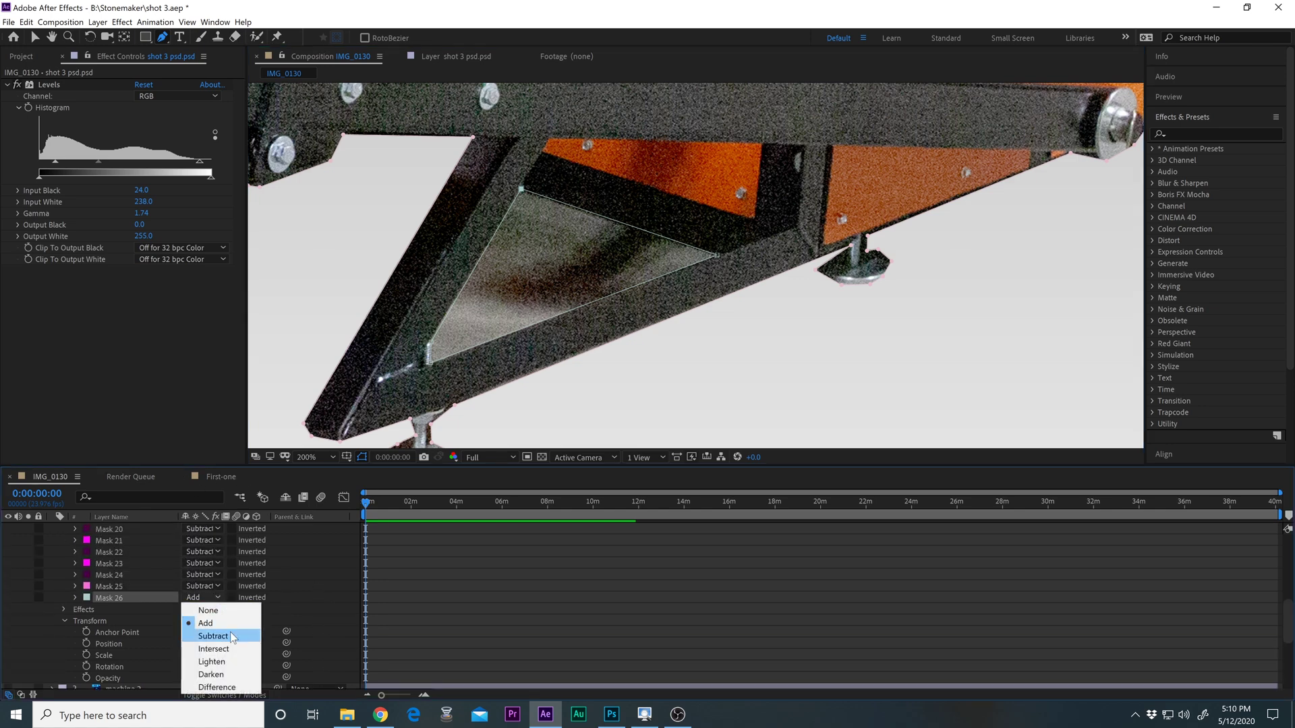
{"action": "left_click", "coordinate": [230, 633]}
{"action": "scroll", "coordinate": [478, 408], "scroll_direction": "down", "scroll_amount": 3}
{"action": "scroll", "coordinate": [626, 295], "scroll_direction": "up", "scroll_amount": 2}
{"action": "scroll", "coordinate": [626, 295], "scroll_direction": "down", "scroll_amount": 1}
Switch Mask 3 and Mask 2 from Add to Subtract.
{"action": "left_click_drag", "start_coordinate": [530, 296], "coordinate": [731, 310]}
{"action": "scroll", "coordinate": [731, 310], "scroll_direction": "up", "scroll_amount": 4}
{"action": "left_click_drag", "start_coordinate": [684, 445], "coordinate": [572, 430]}
{"action": "scroll", "coordinate": [286, 585], "scroll_direction": "up", "scroll_amount": 8}
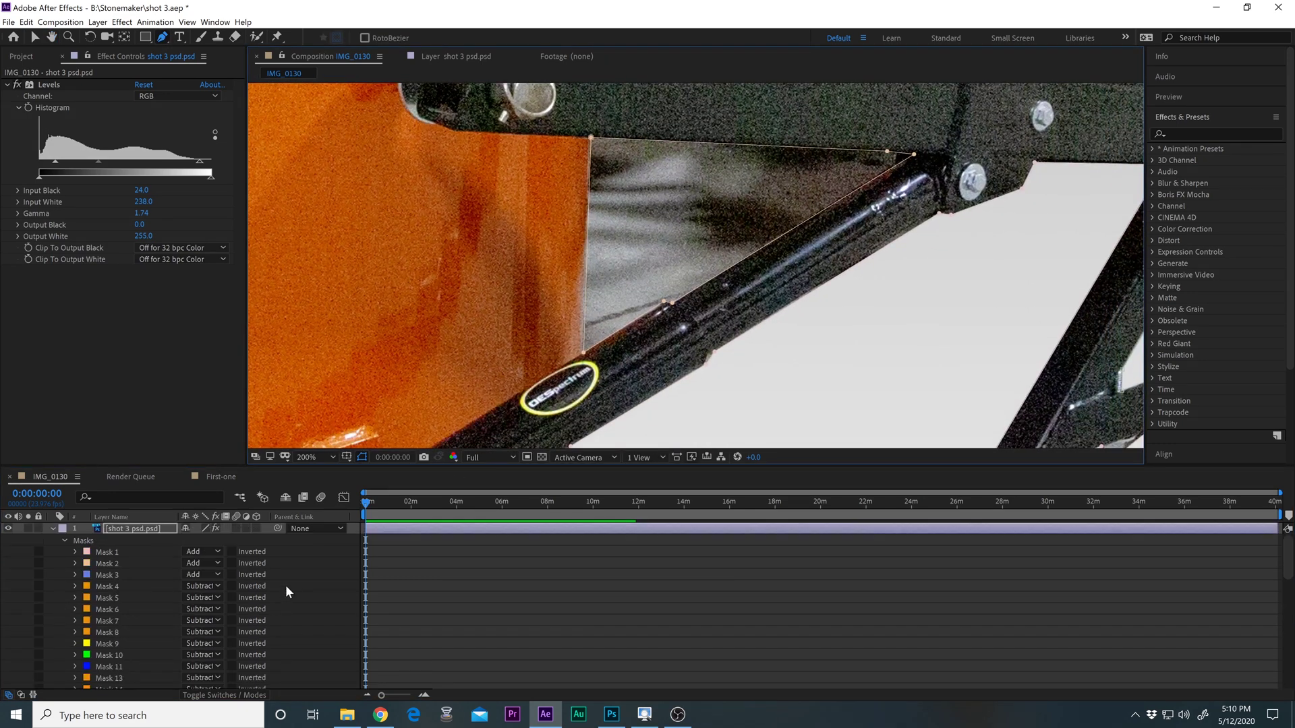
{"action": "left_click", "coordinate": [216, 576]}
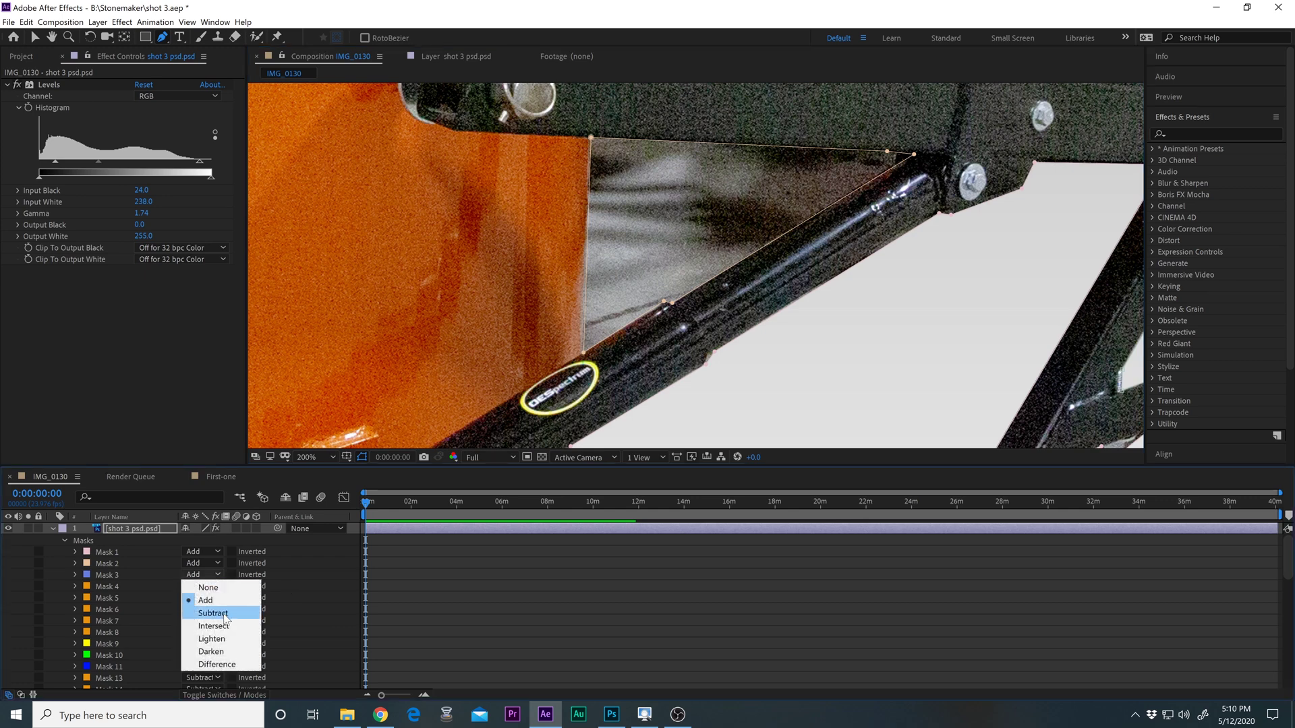
{"action": "left_click", "coordinate": [217, 610]}
{"action": "left_click", "coordinate": [217, 563]}
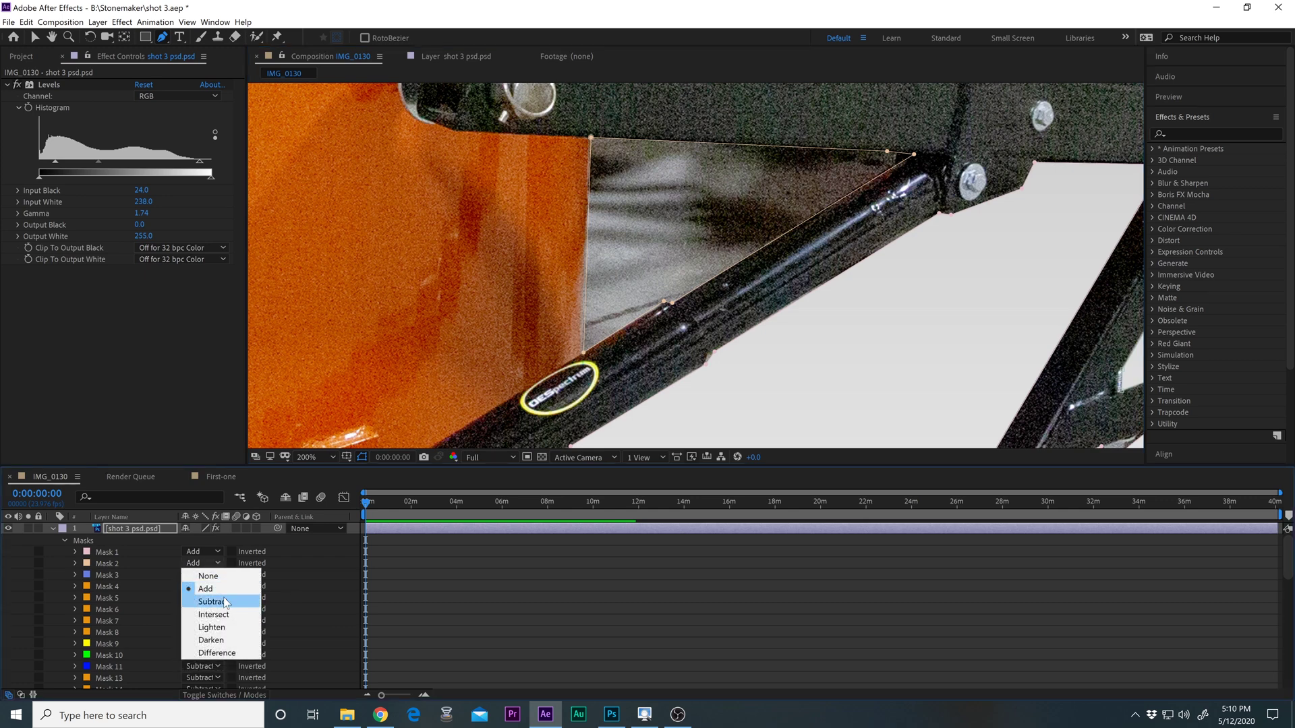
{"action": "left_click", "coordinate": [202, 597]}
Inspect the cutout around the hydraulic ram, mixer and lift arm at 100% zoom.
{"action": "scroll", "coordinate": [681, 313], "scroll_direction": "down", "scroll_amount": 6}
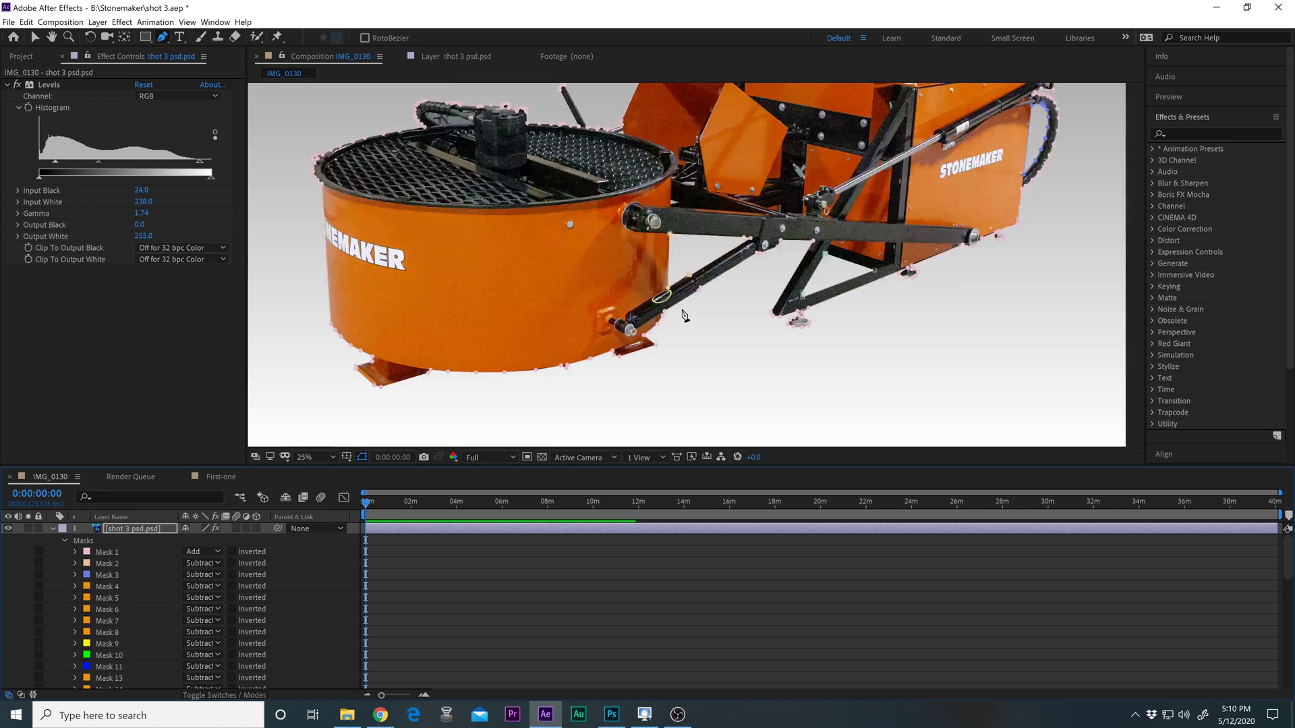
{"action": "left_click_drag", "start_coordinate": [835, 192], "coordinate": [694, 219]}
{"action": "scroll", "coordinate": [701, 290], "scroll_direction": "up", "scroll_amount": 4}
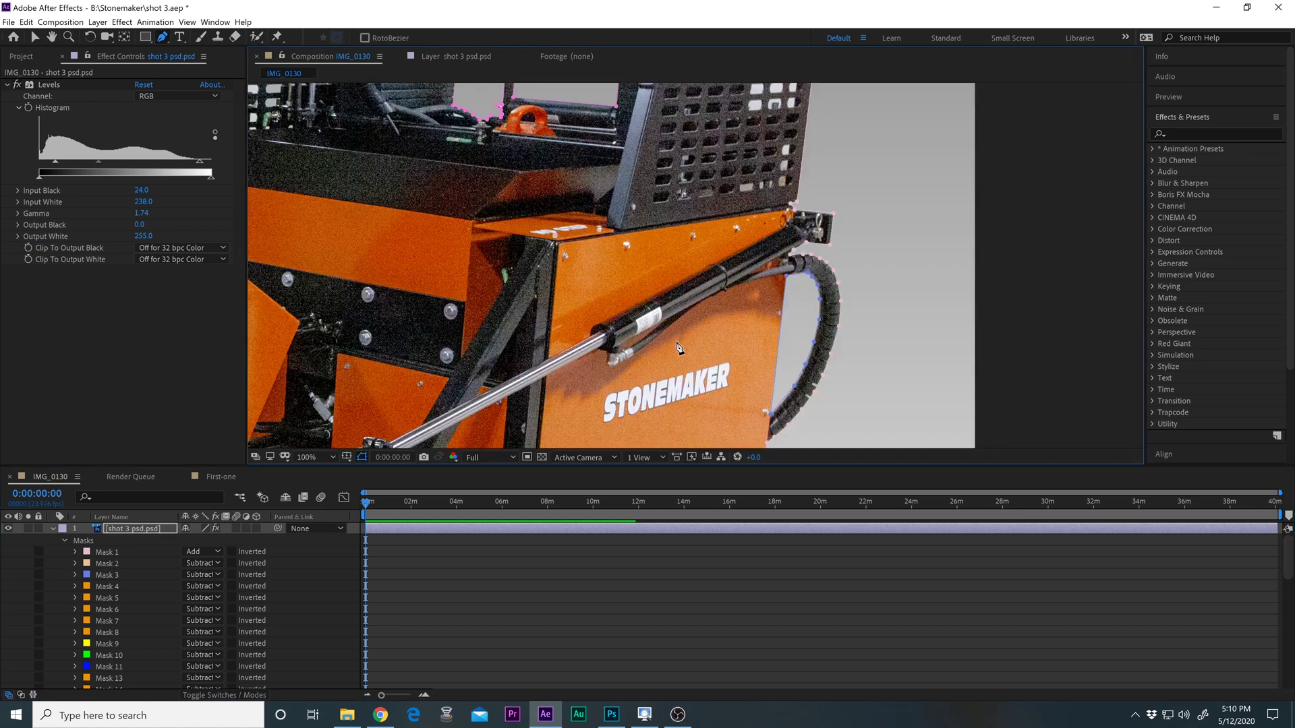
{"action": "scroll", "coordinate": [679, 347], "scroll_direction": "down", "scroll_amount": 4}
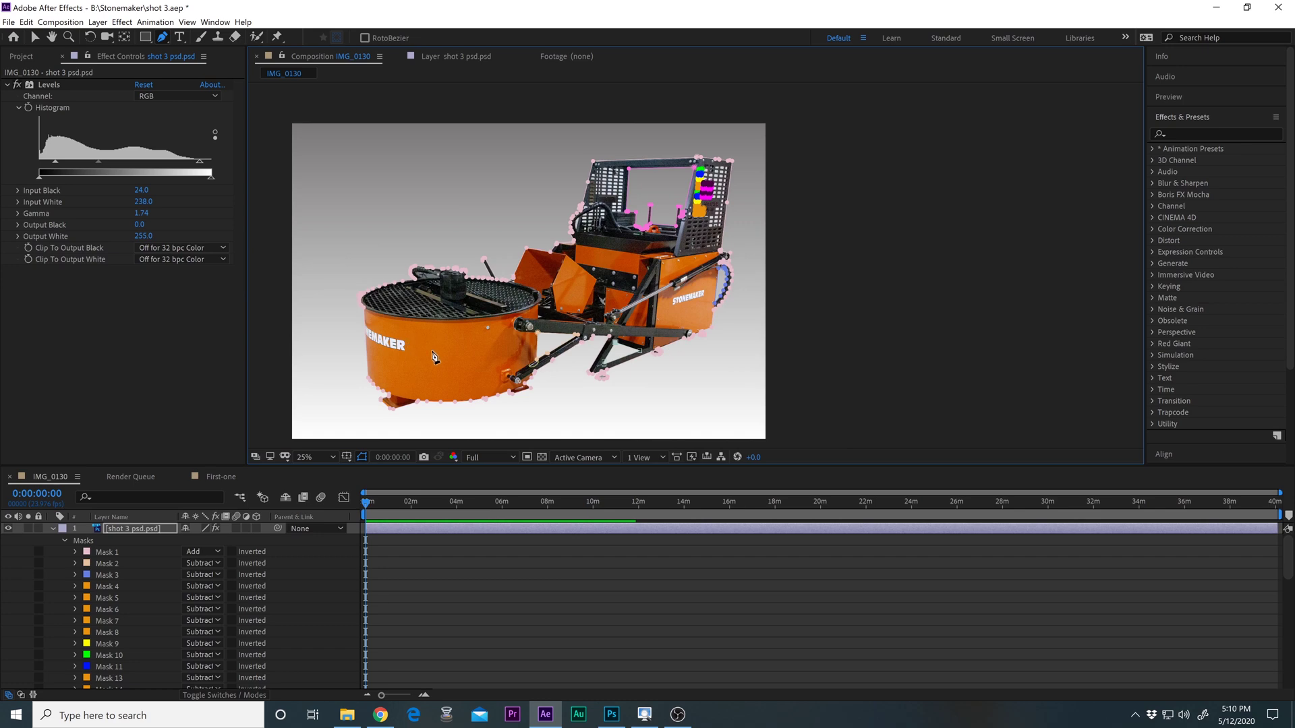
{"action": "key", "text": "slash"}
{"action": "left_click_drag", "start_coordinate": [351, 432], "coordinate": [768, 237]}
{"action": "left_click_drag", "start_coordinate": [705, 314], "coordinate": [835, 285]}
Zoom to 200% and move over the cage's perforated panel, ready to draw with the Pen tool.
{"action": "key", "text": "g"}
{"action": "key", "text": "period"}
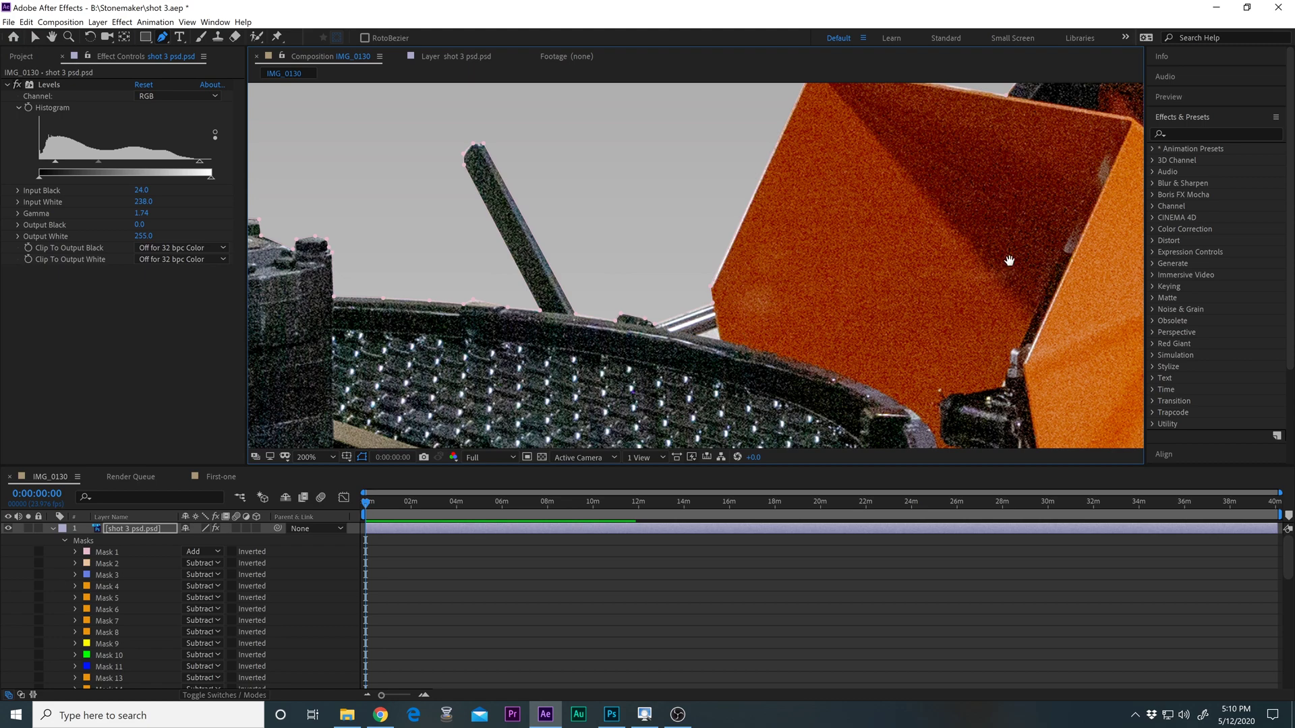
{"action": "key", "text": "h"}
{"action": "left_click_drag", "start_coordinate": [1009, 260], "coordinate": [448, 427]}
{"action": "scroll", "coordinate": [448, 426], "scroll_direction": "down", "scroll_amount": 2}
{"action": "left_click_drag", "start_coordinate": [900, 247], "coordinate": [780, 426]}
{"action": "scroll", "coordinate": [704, 317], "scroll_direction": "up", "scroll_amount": 2}
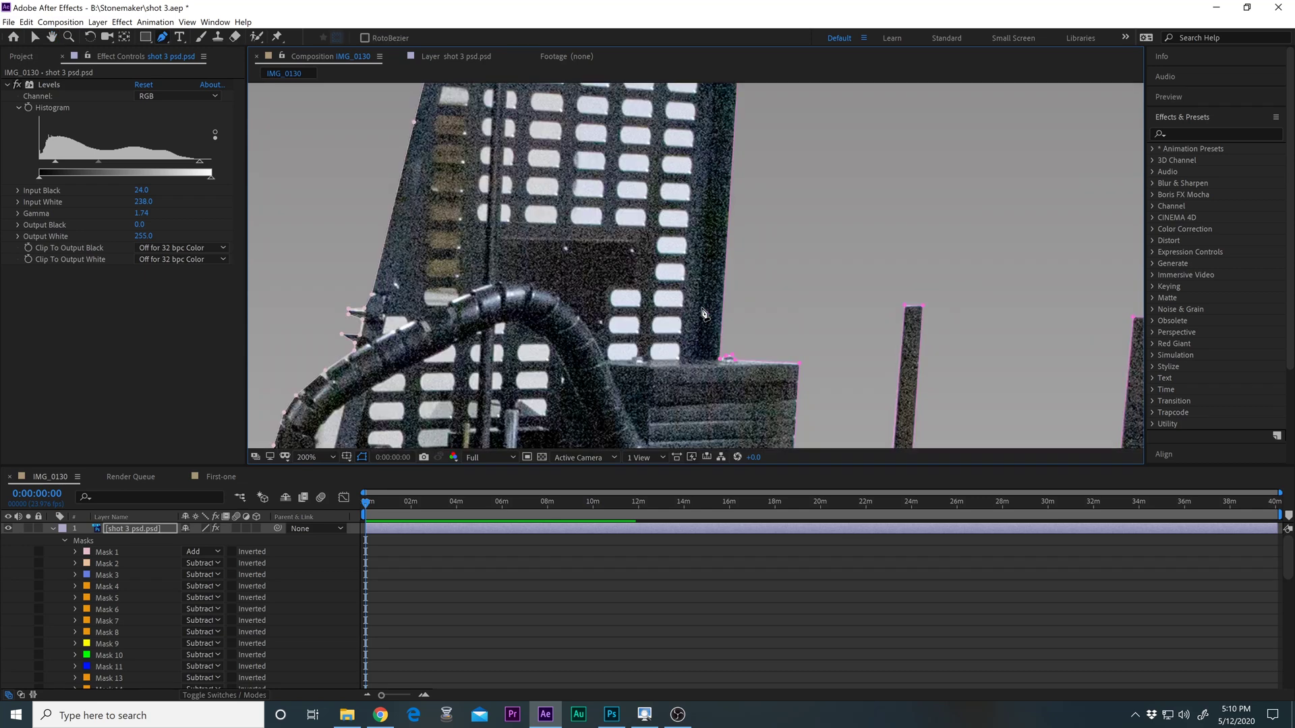
{"action": "scroll", "coordinate": [679, 337], "scroll_direction": "up", "scroll_amount": 2}
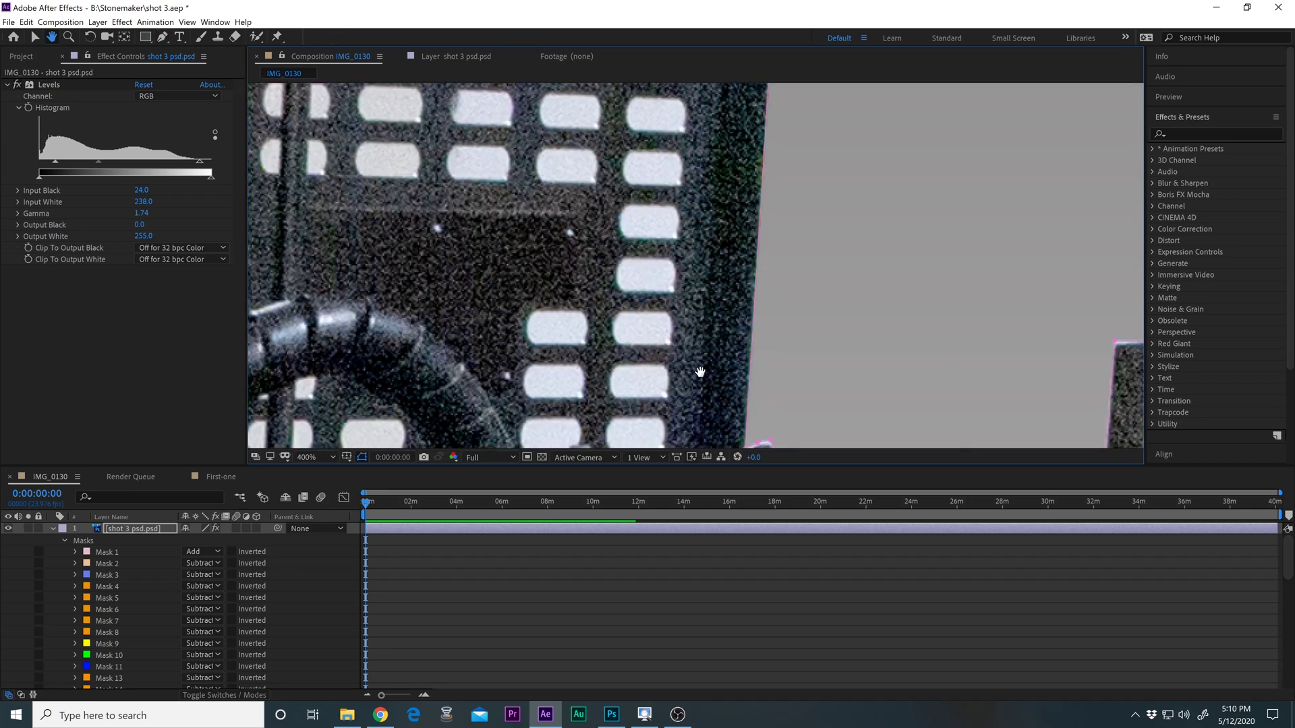
{"action": "left_click_drag", "start_coordinate": [679, 337], "coordinate": [730, 251]}
{"action": "key", "text": "g"}
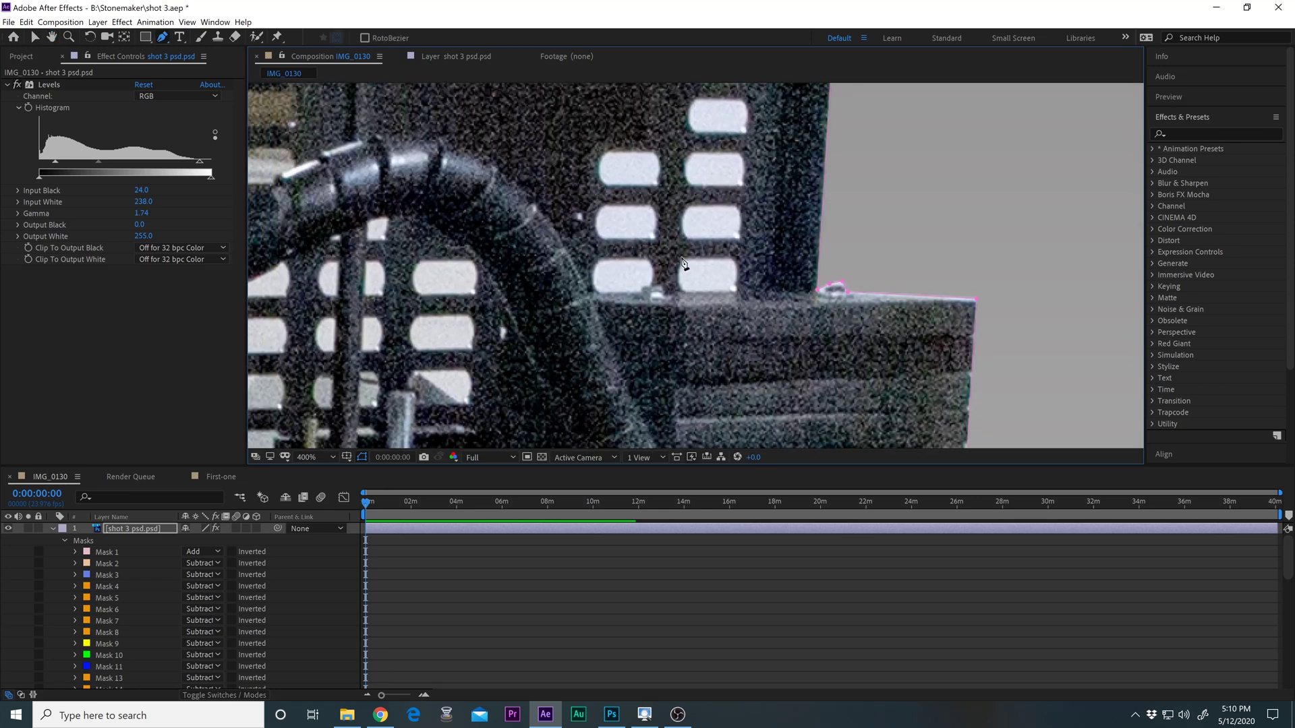
Add the hole's lower corner and close the mask around the panel hole.
{"action": "left_click", "coordinate": [738, 276]}
{"action": "left_click", "coordinate": [686, 262]}
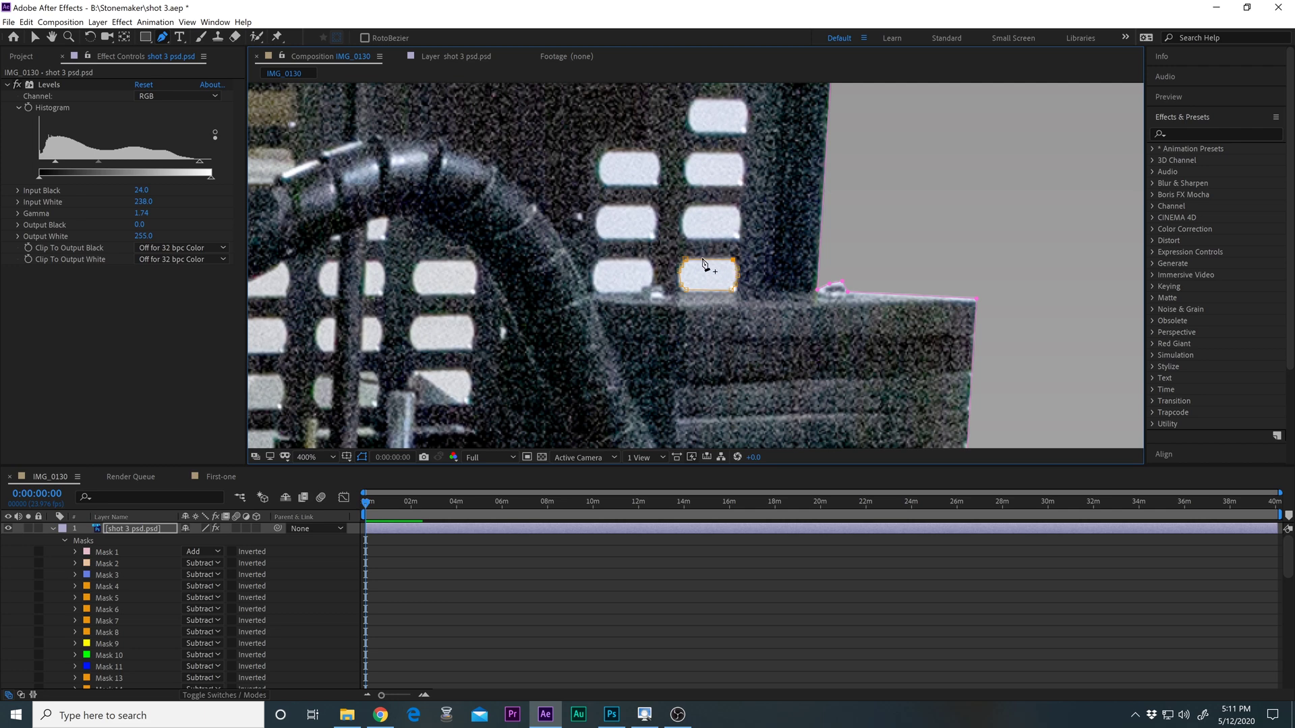
Copy the new hole mask and paste a copy onto the shot 3 layer.
{"action": "key", "text": "v"}
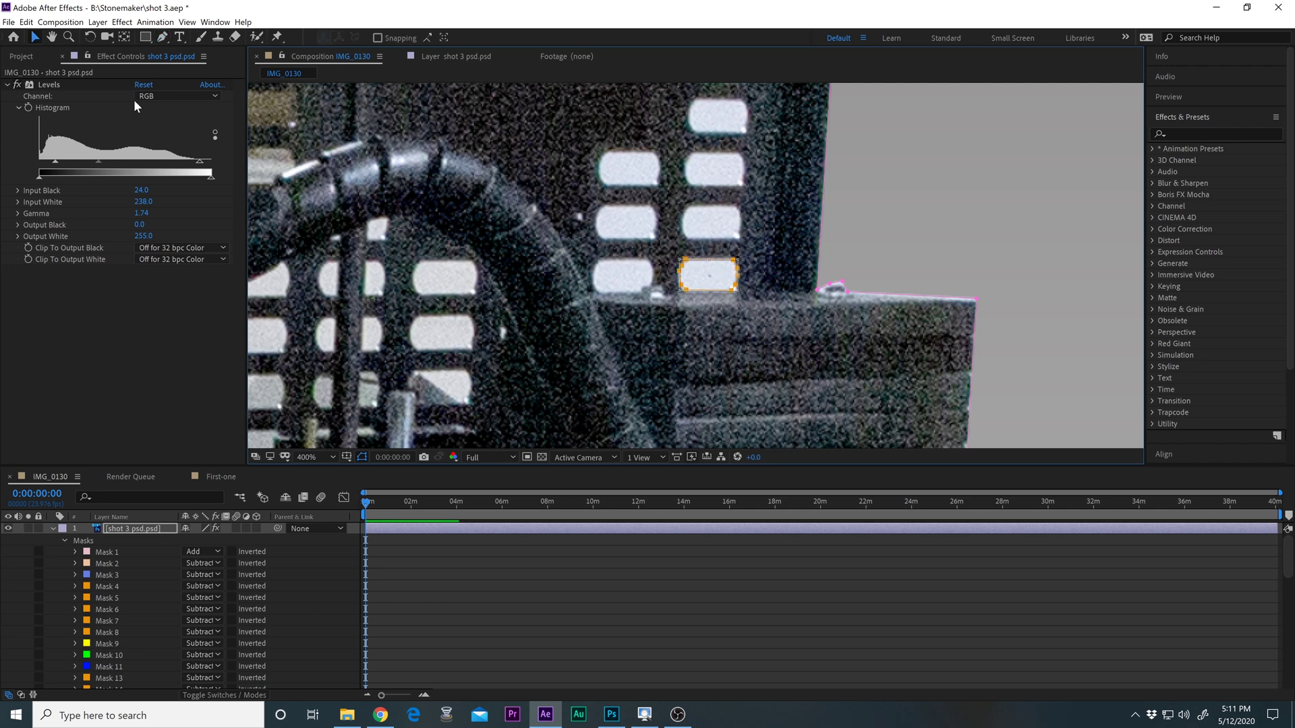
{"action": "left_click", "coordinate": [27, 22]}
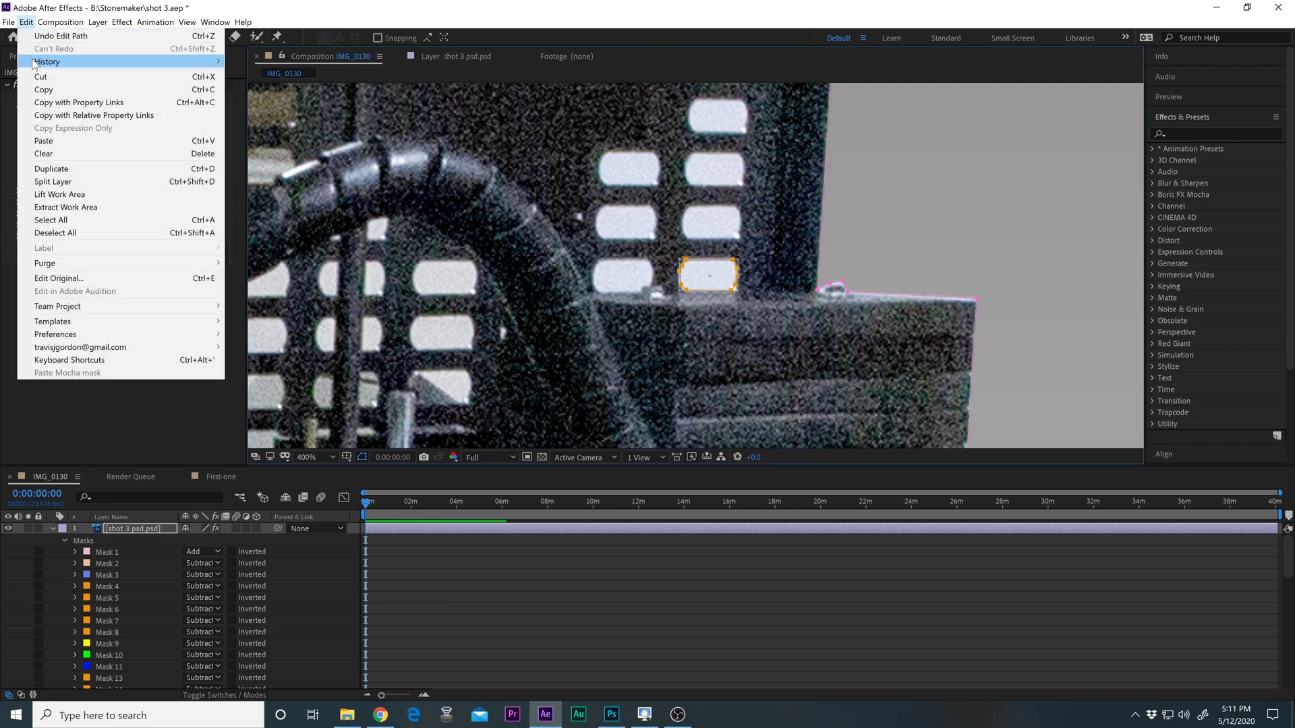
{"action": "left_click", "coordinate": [44, 89]}
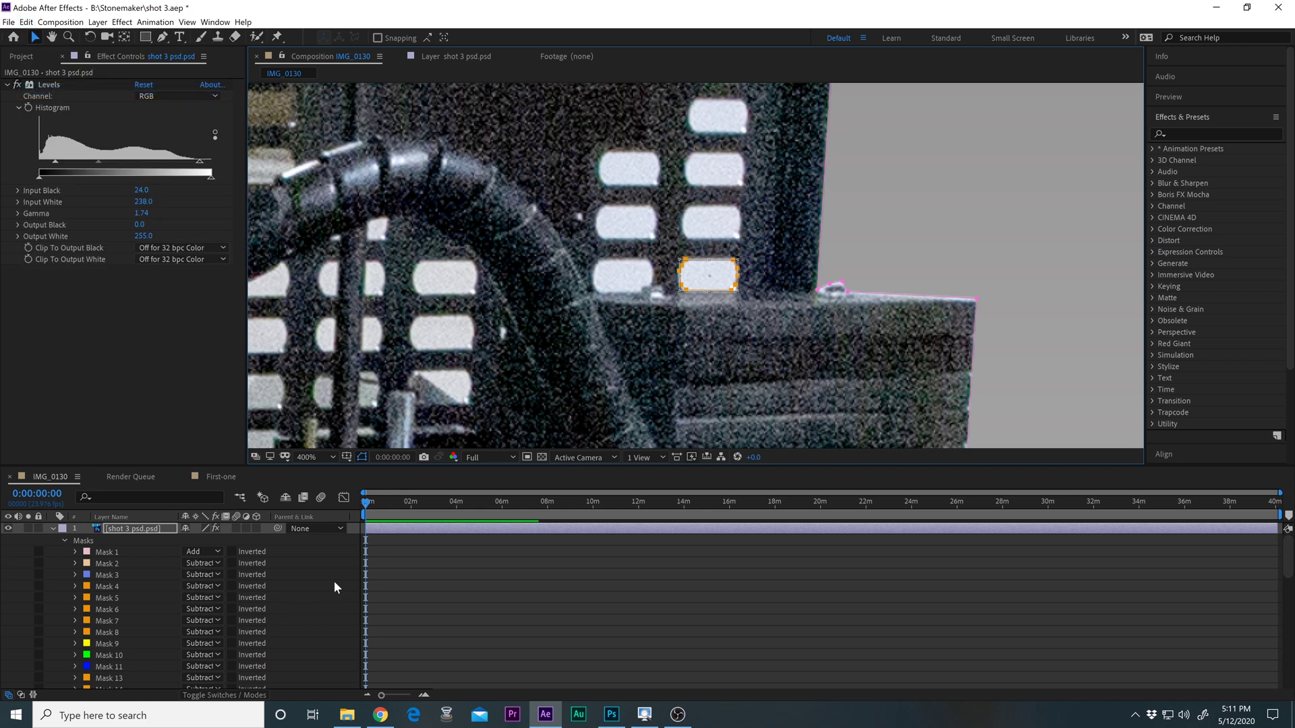
{"action": "left_click", "coordinate": [146, 529]}
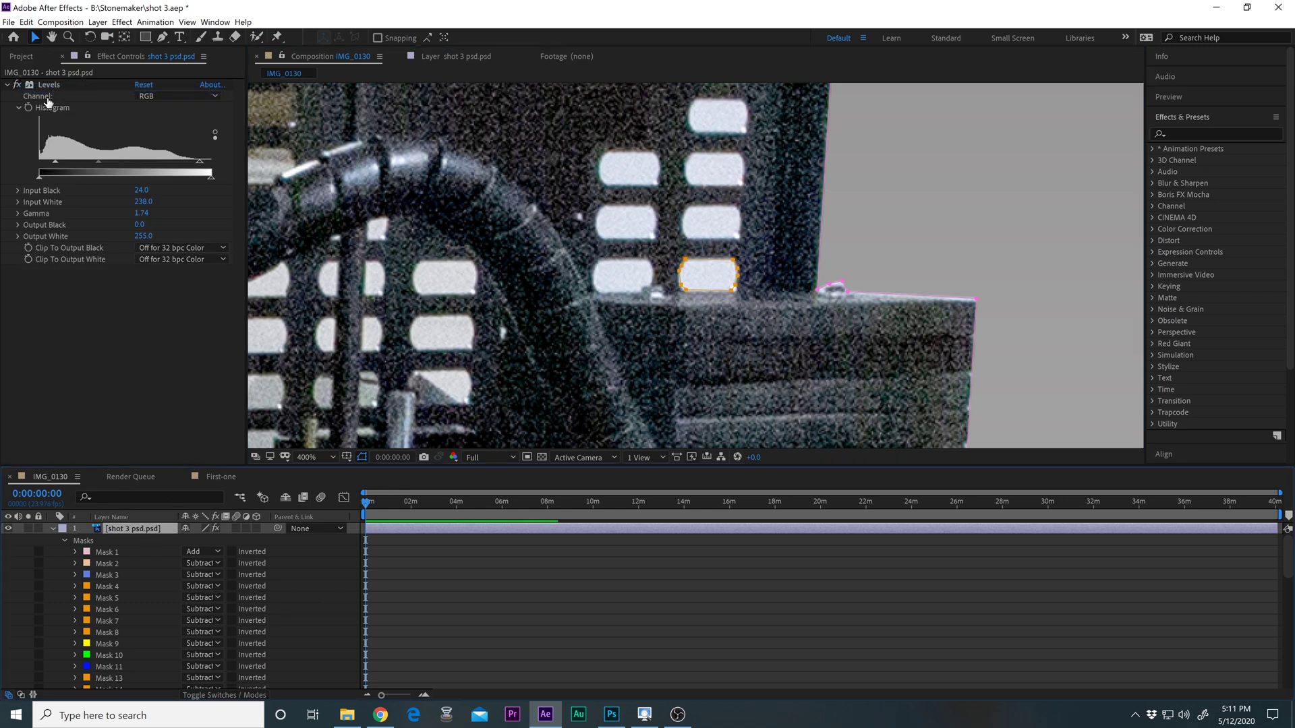
{"action": "left_click", "coordinate": [25, 24]}
{"action": "left_click", "coordinate": [67, 137]}
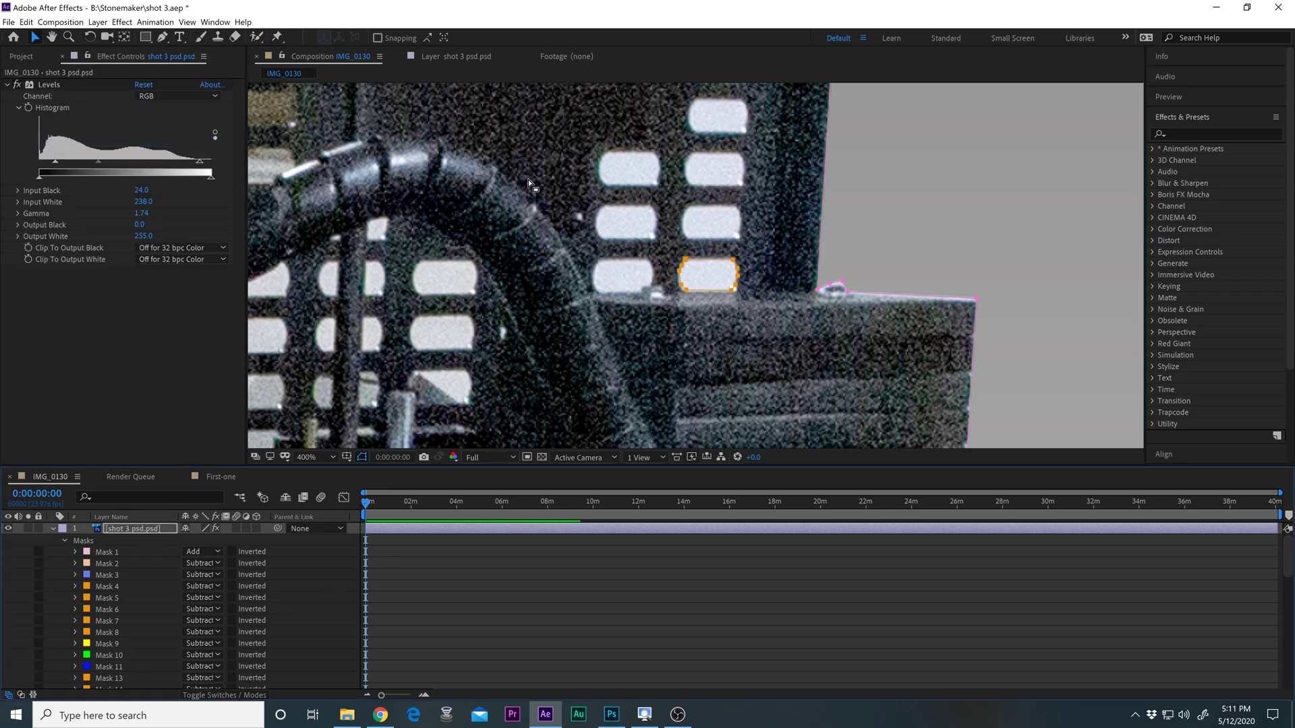
{"action": "left_click_drag", "start_coordinate": [729, 263], "coordinate": [704, 203]}
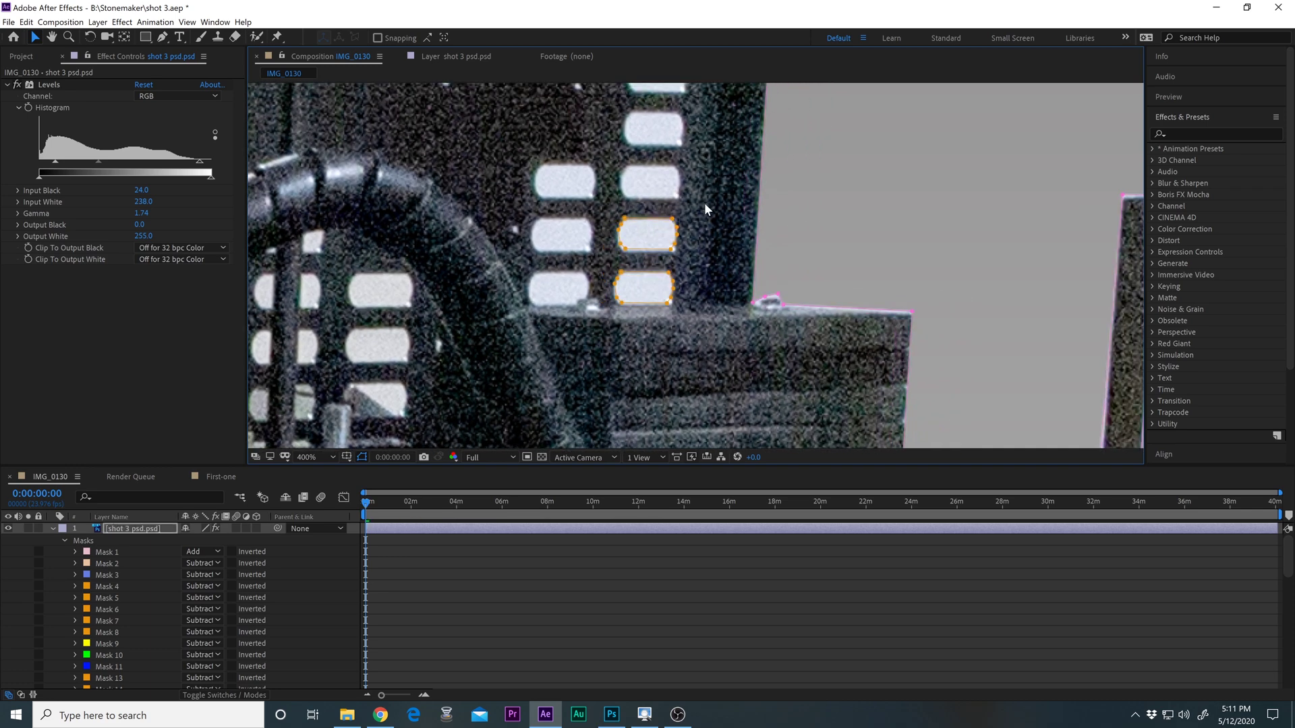
{"action": "key", "text": "ctrl+z"}
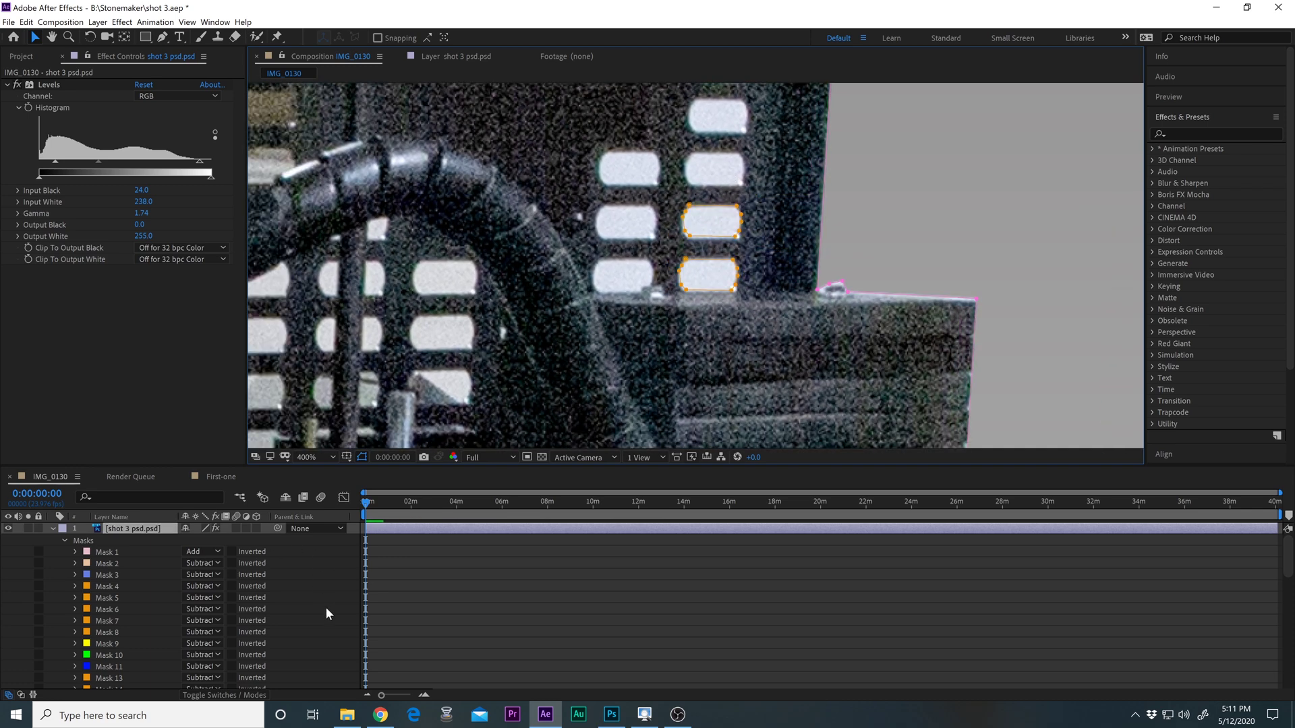
Select Mask 27 and Mask 28 together and copy them.
{"action": "scroll", "coordinate": [326, 614], "scroll_direction": "down", "scroll_amount": 3}
{"action": "scroll", "coordinate": [326, 614], "scroll_direction": "down", "scroll_amount": 6}
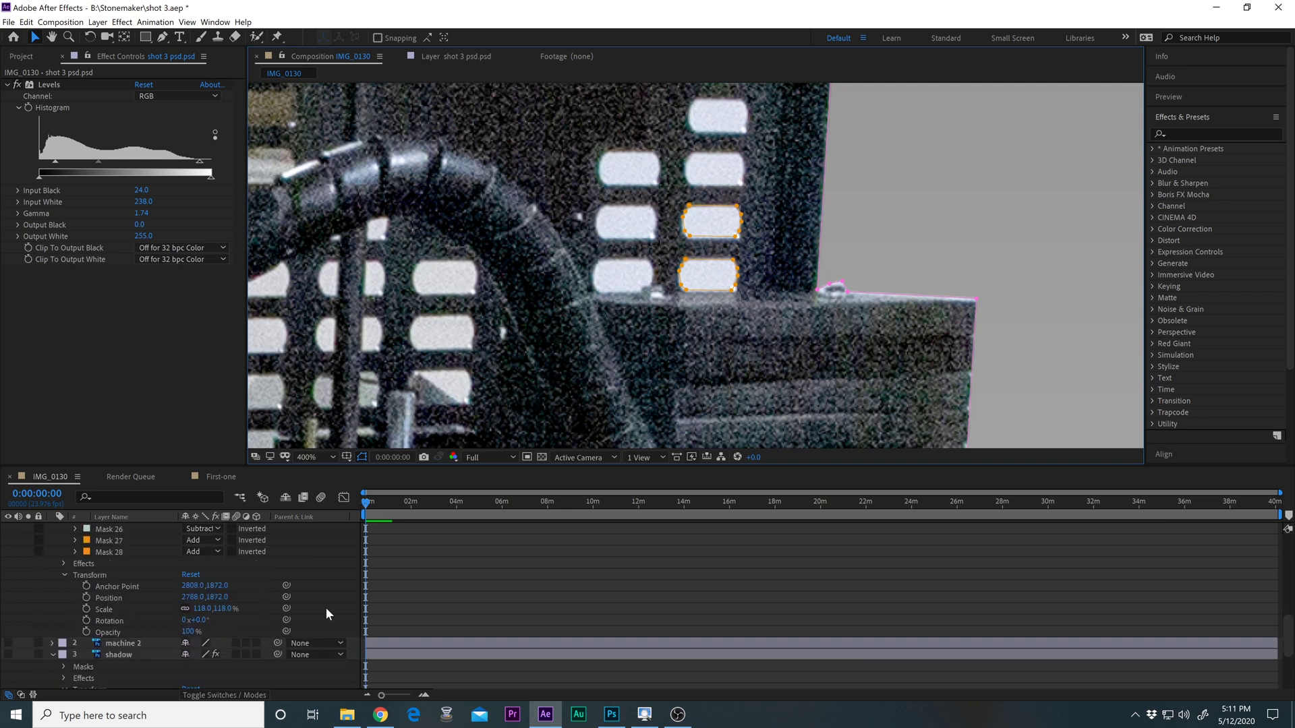
{"action": "scroll", "coordinate": [274, 596], "scroll_direction": "up", "scroll_amount": 1}
{"action": "left_click", "coordinate": [107, 579], "text": "shift"}
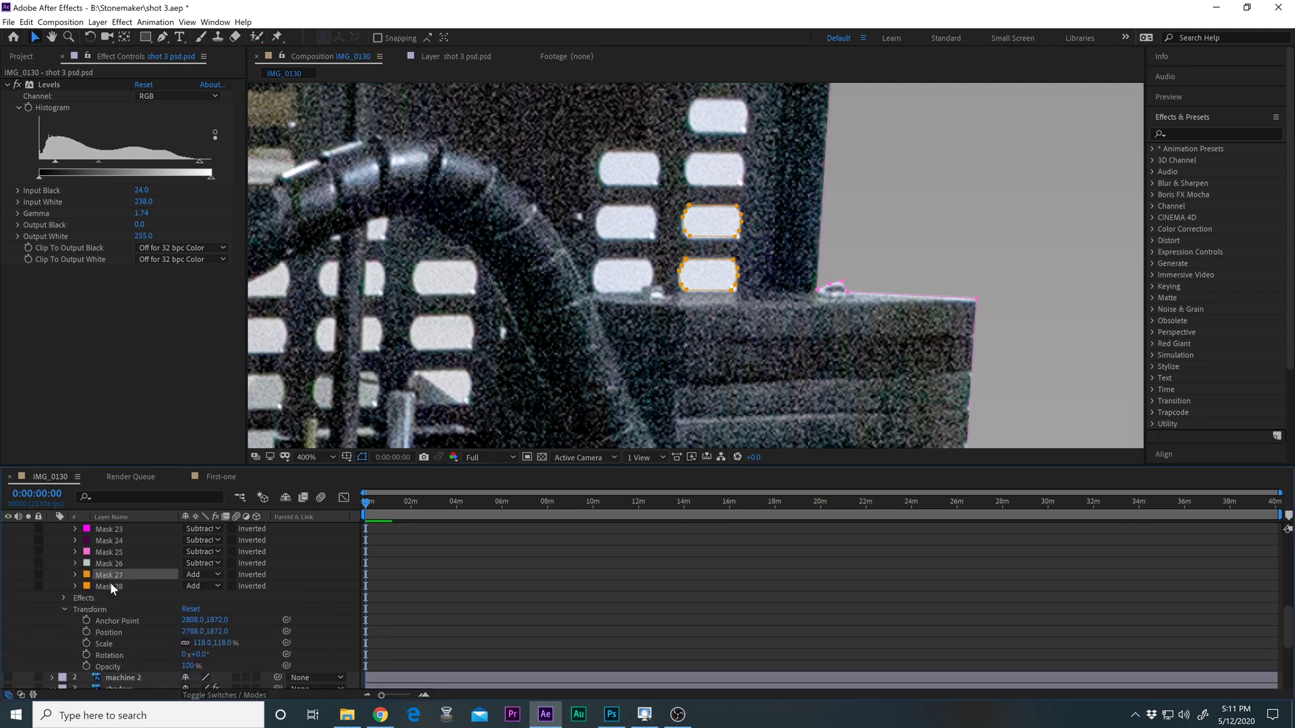
{"action": "left_click", "coordinate": [26, 23]}
{"action": "left_click", "coordinate": [50, 91]}
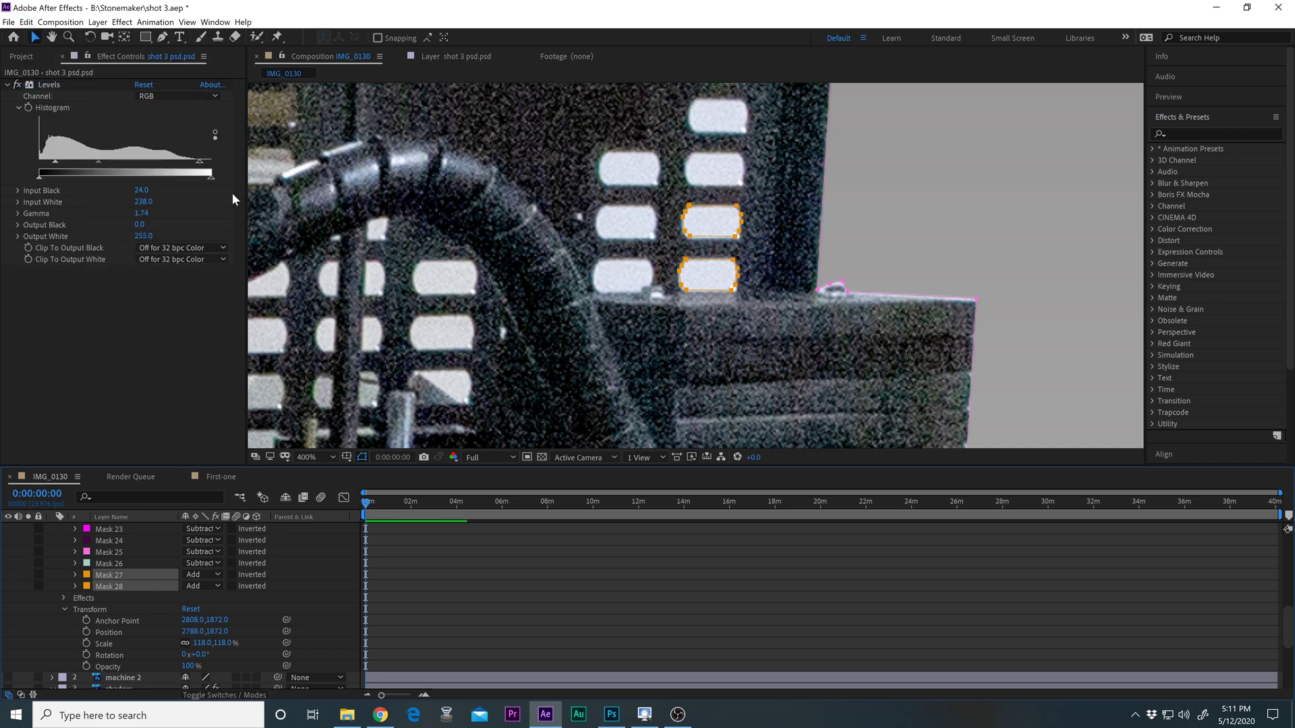
{"action": "left_click", "coordinate": [309, 556]}
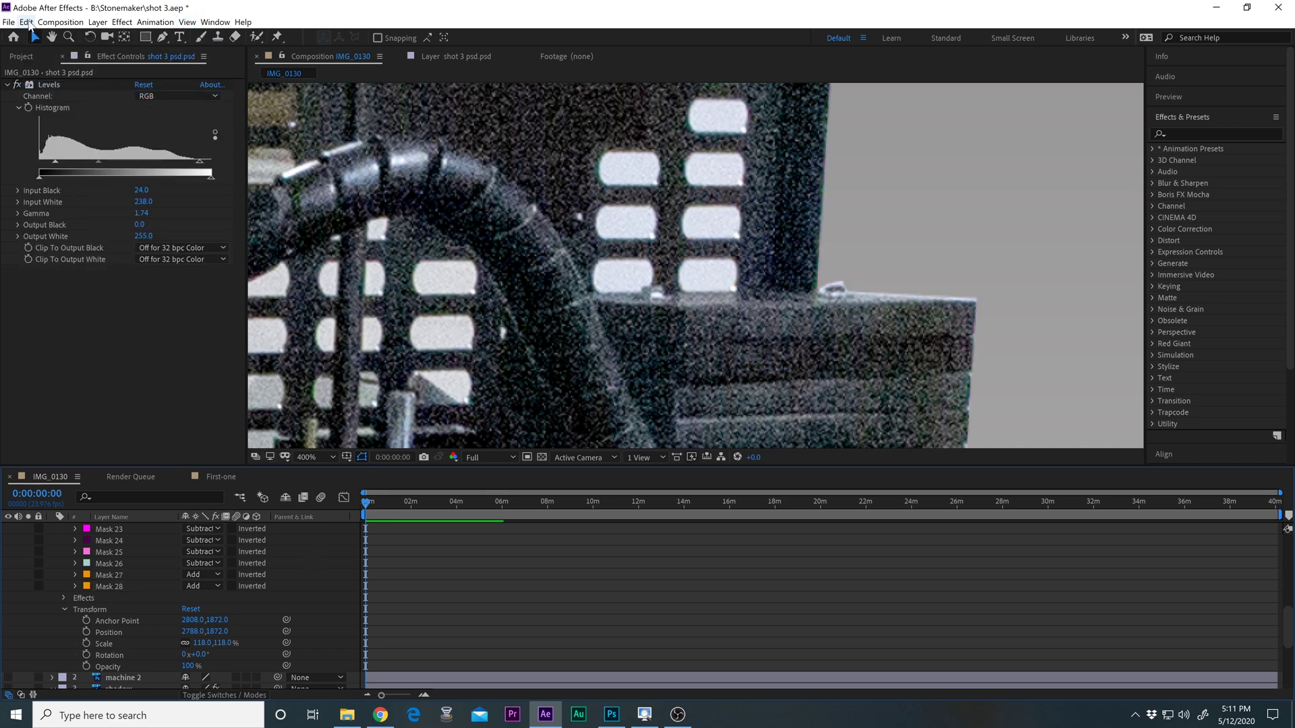
Paste the two window masks, duplicate them, and move the copies onto the two windows above.
{"action": "scroll", "coordinate": [497, 593], "scroll_direction": "up", "scroll_amount": 5}
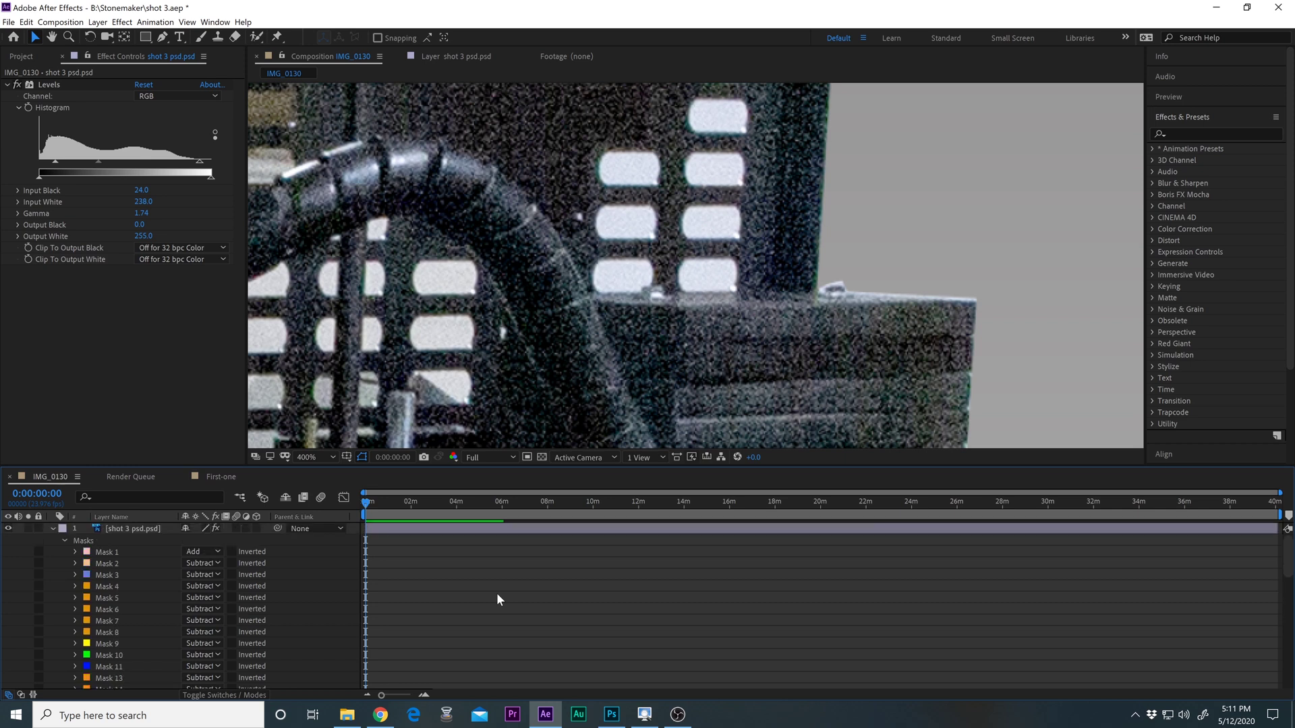
{"action": "scroll", "coordinate": [407, 602], "scroll_direction": "up", "scroll_amount": 1}
{"action": "left_click", "coordinate": [137, 528]}
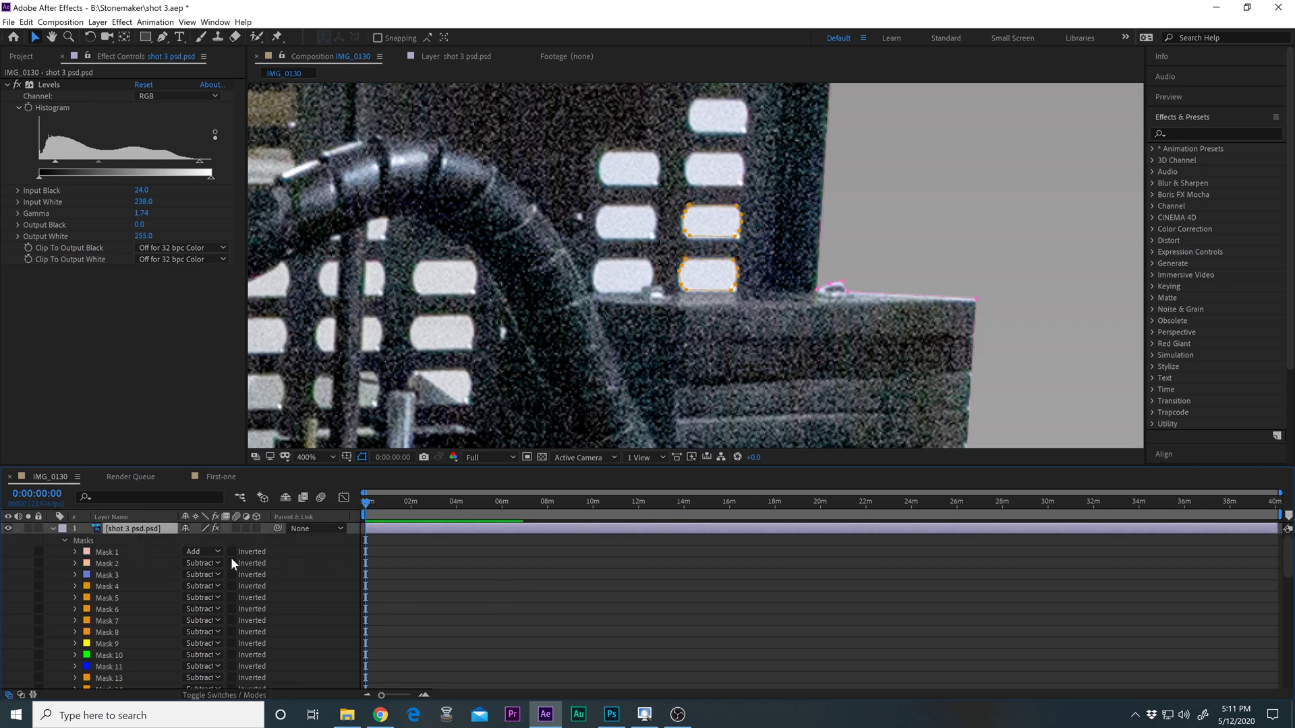
{"action": "scroll", "coordinate": [634, 627], "scroll_direction": "down", "scroll_amount": 1}
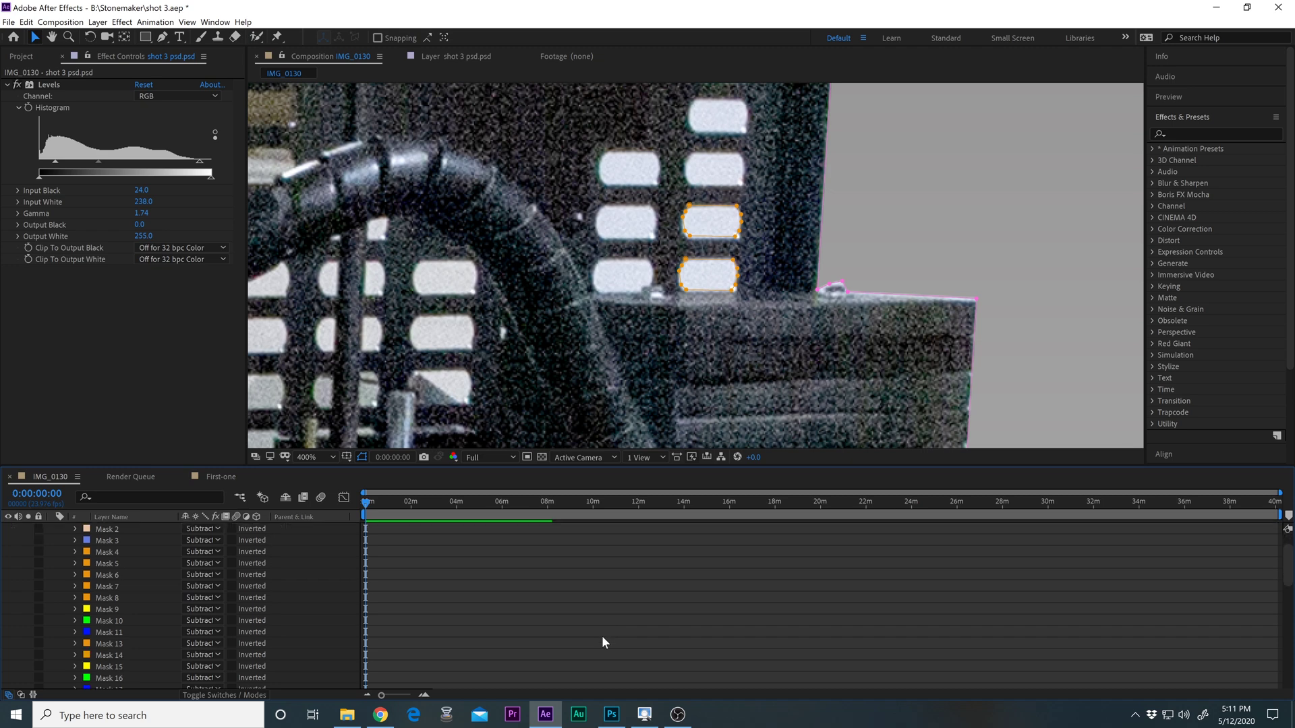
{"action": "left_click", "coordinate": [26, 21]}
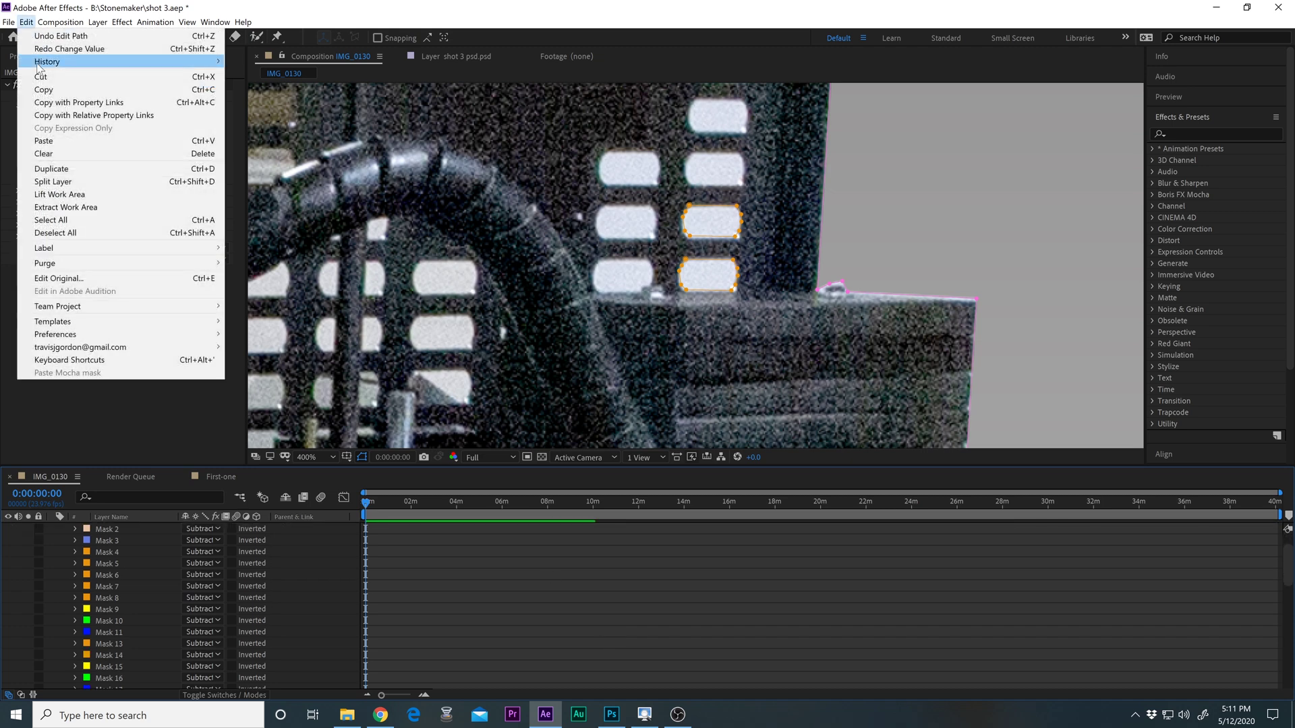
{"action": "left_click", "coordinate": [70, 140]}
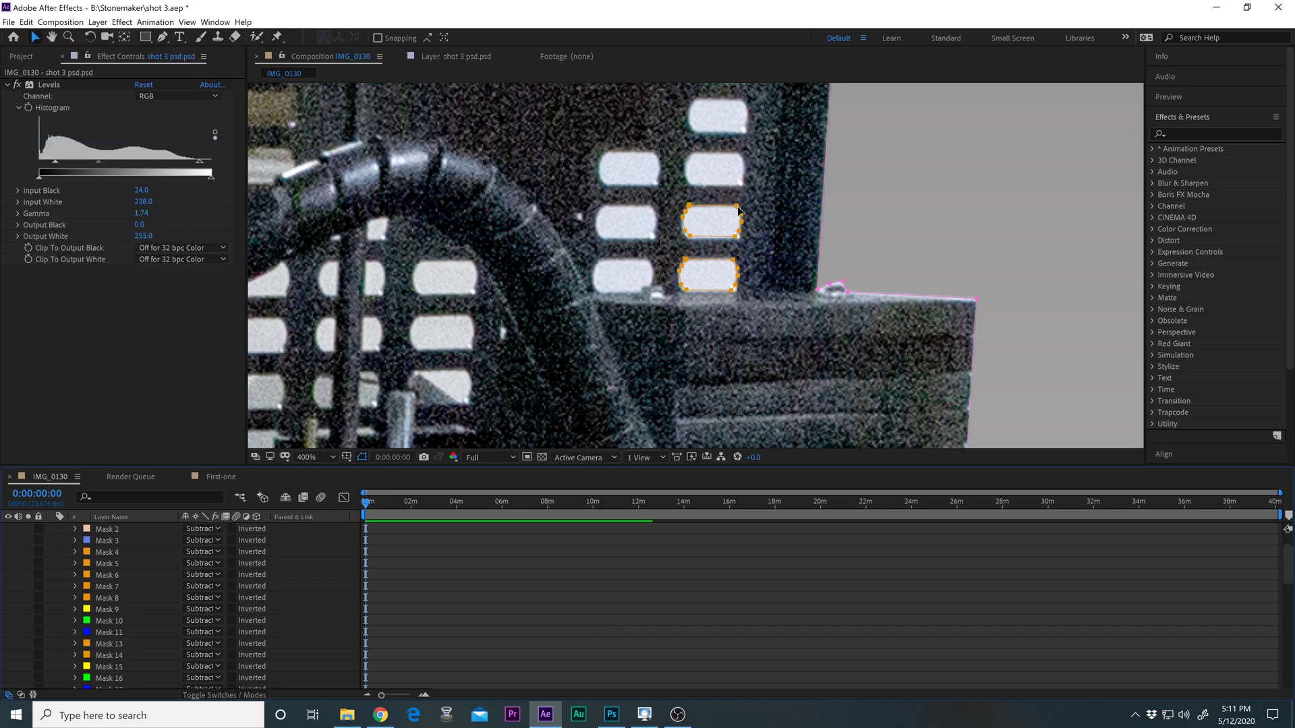
{"action": "key", "text": "ctrl+d"}
{"action": "left_click_drag", "start_coordinate": [739, 211], "coordinate": [746, 107]}
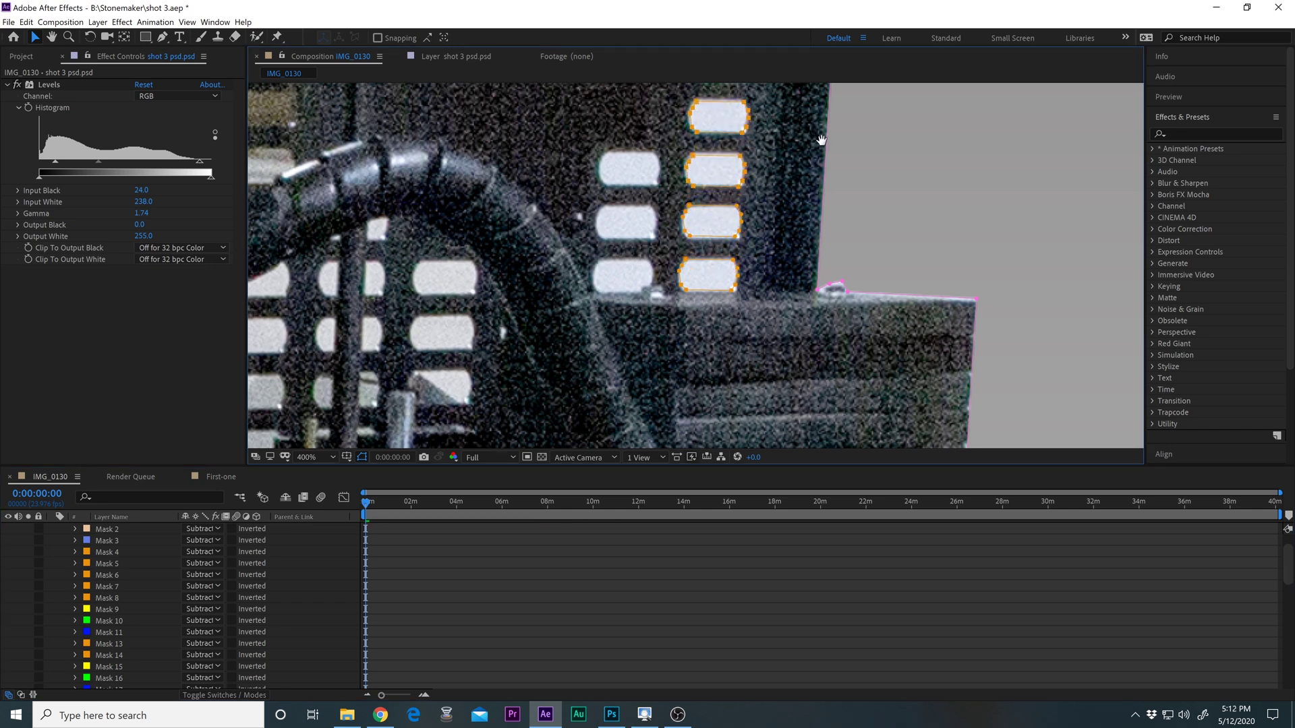
Select Masks 27 through 30 and copy them.
{"action": "left_click_drag", "start_coordinate": [821, 141], "coordinate": [789, 207]}
{"action": "key", "text": "v"}
{"action": "scroll", "coordinate": [331, 657], "scroll_direction": "down", "scroll_amount": 6}
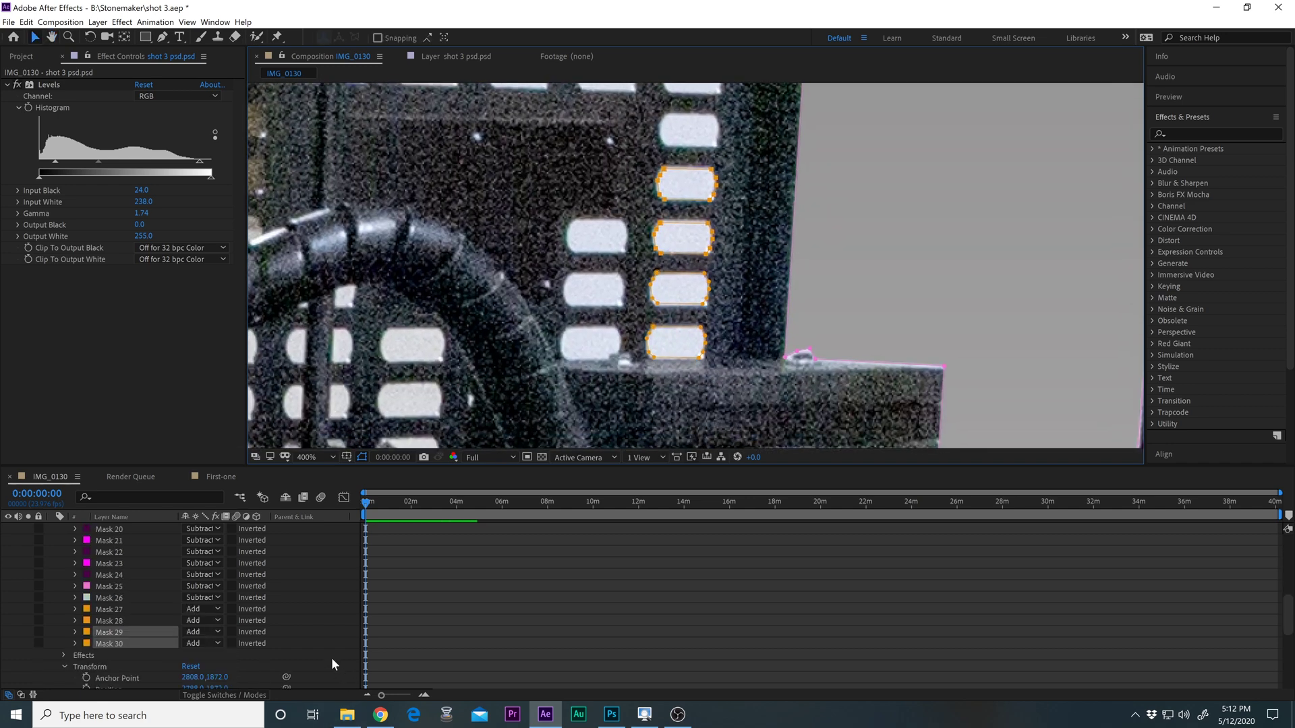
{"action": "scroll", "coordinate": [331, 658], "scroll_direction": "down", "scroll_amount": 1}
{"action": "left_click", "coordinate": [109, 574], "text": "shift"}
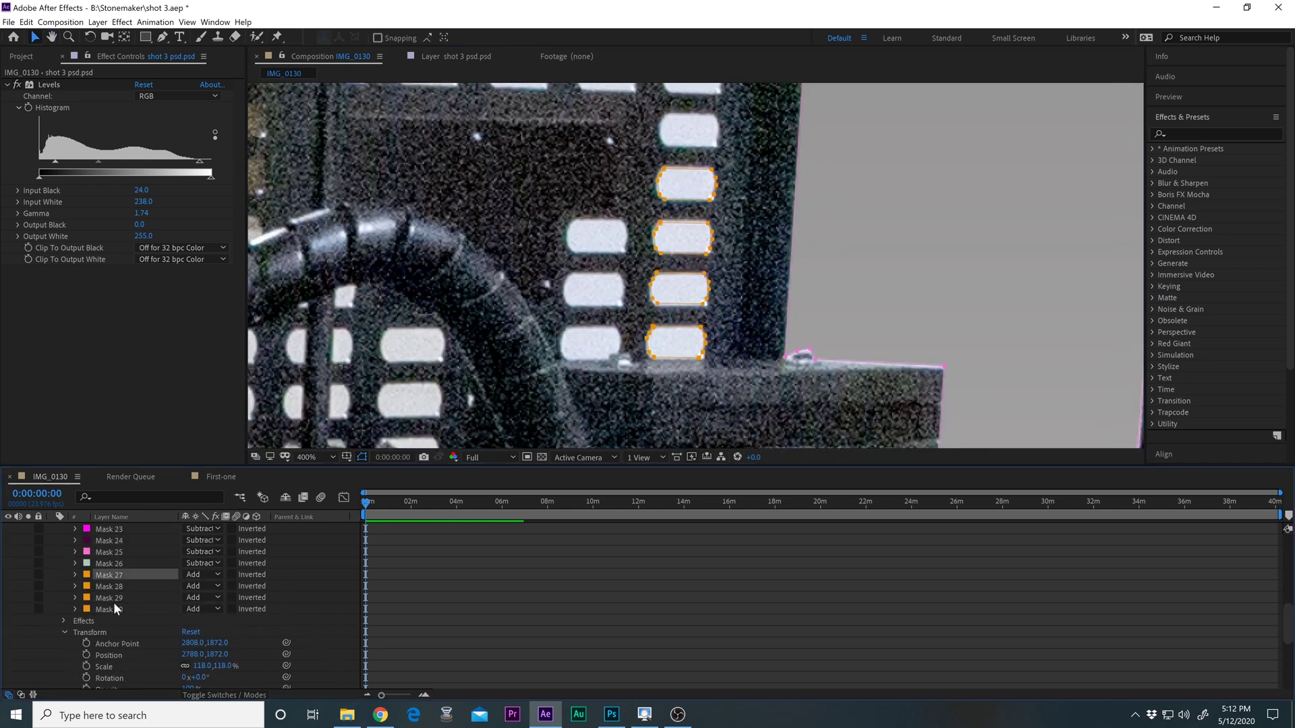
{"action": "left_click", "coordinate": [26, 21]}
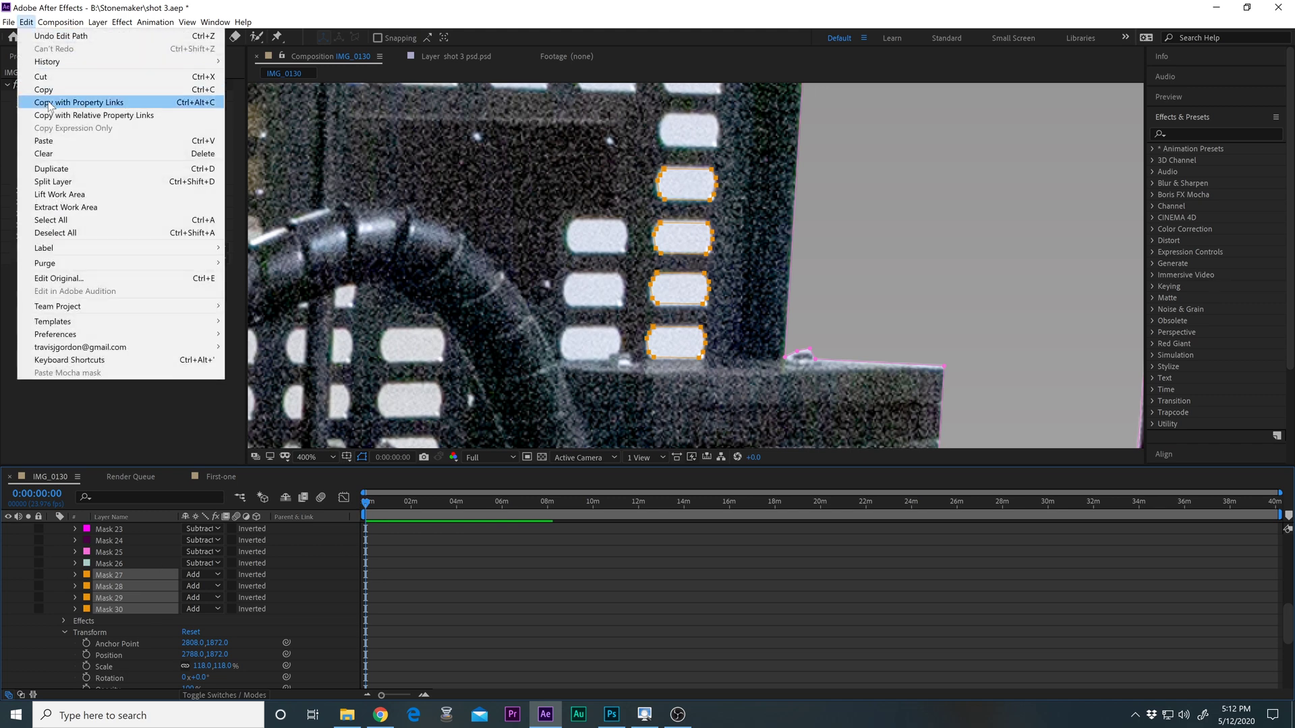
{"action": "left_click", "coordinate": [44, 89]}
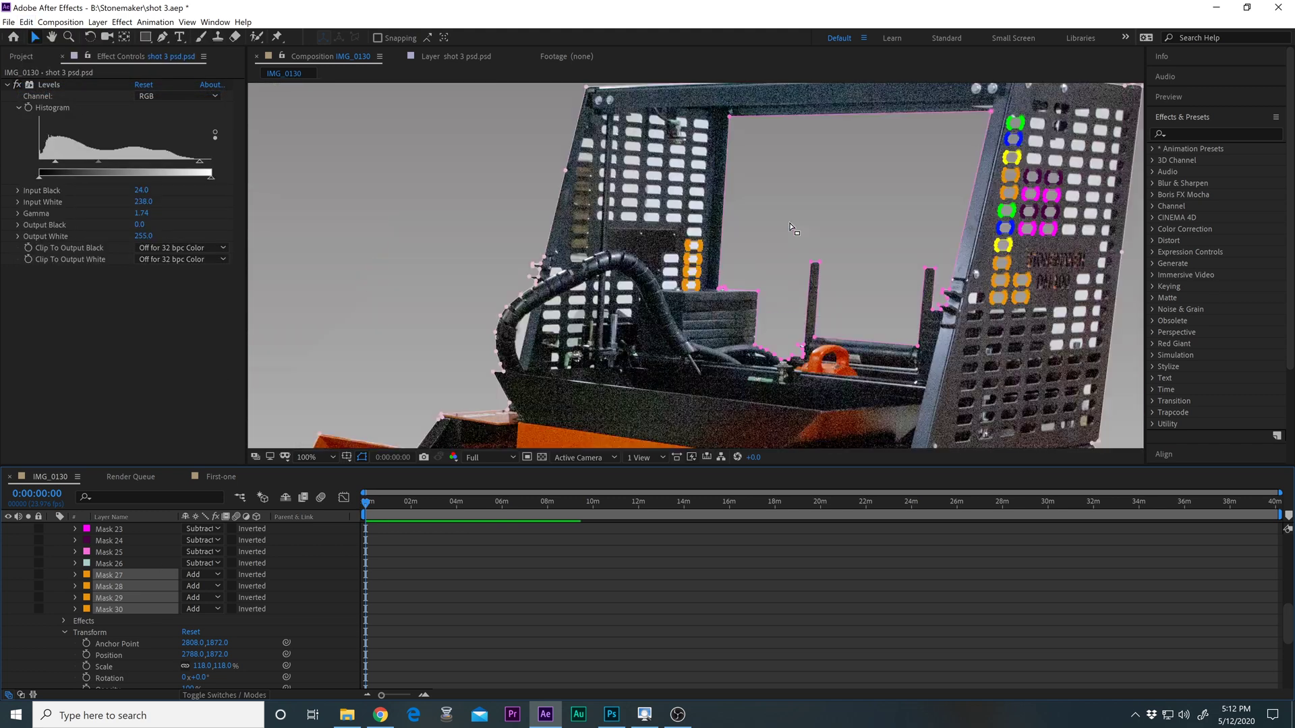
Paste the four window masks and move the pasted Masks 31–34 up onto the next windows.
{"action": "scroll", "coordinate": [326, 572], "scroll_direction": "up", "scroll_amount": 8}
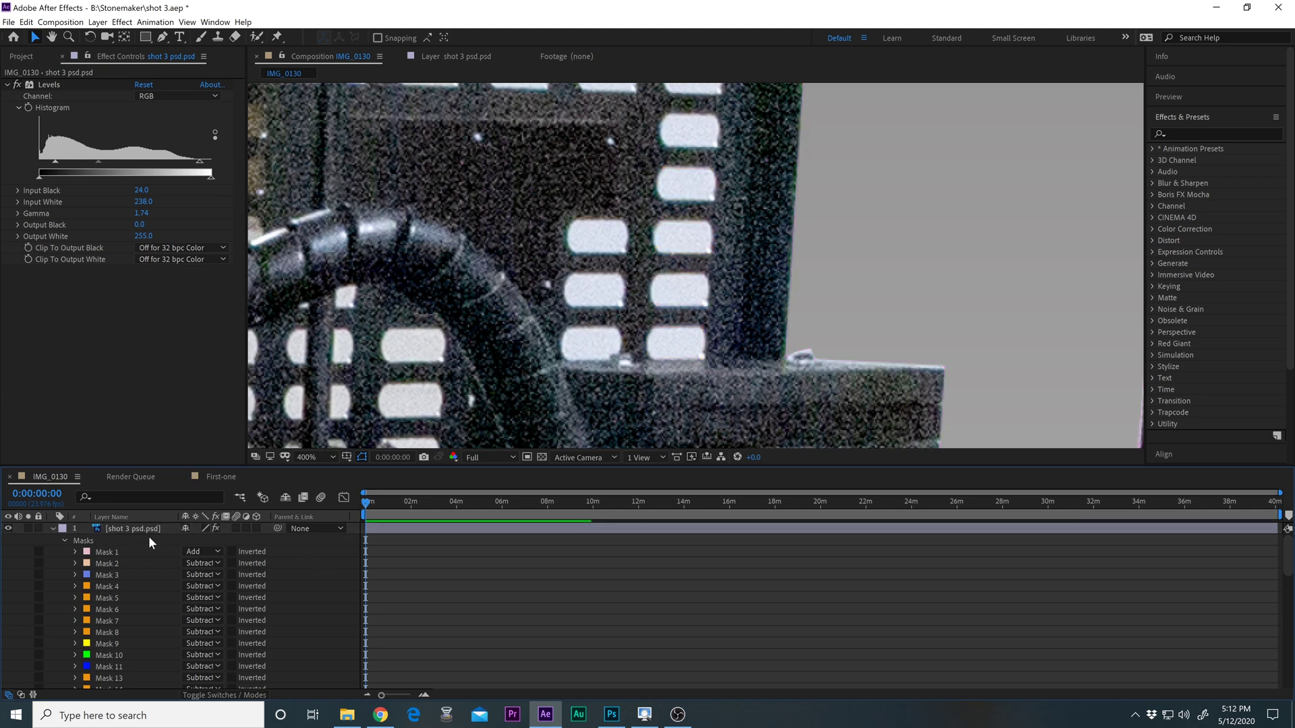
{"action": "left_click", "coordinate": [27, 21]}
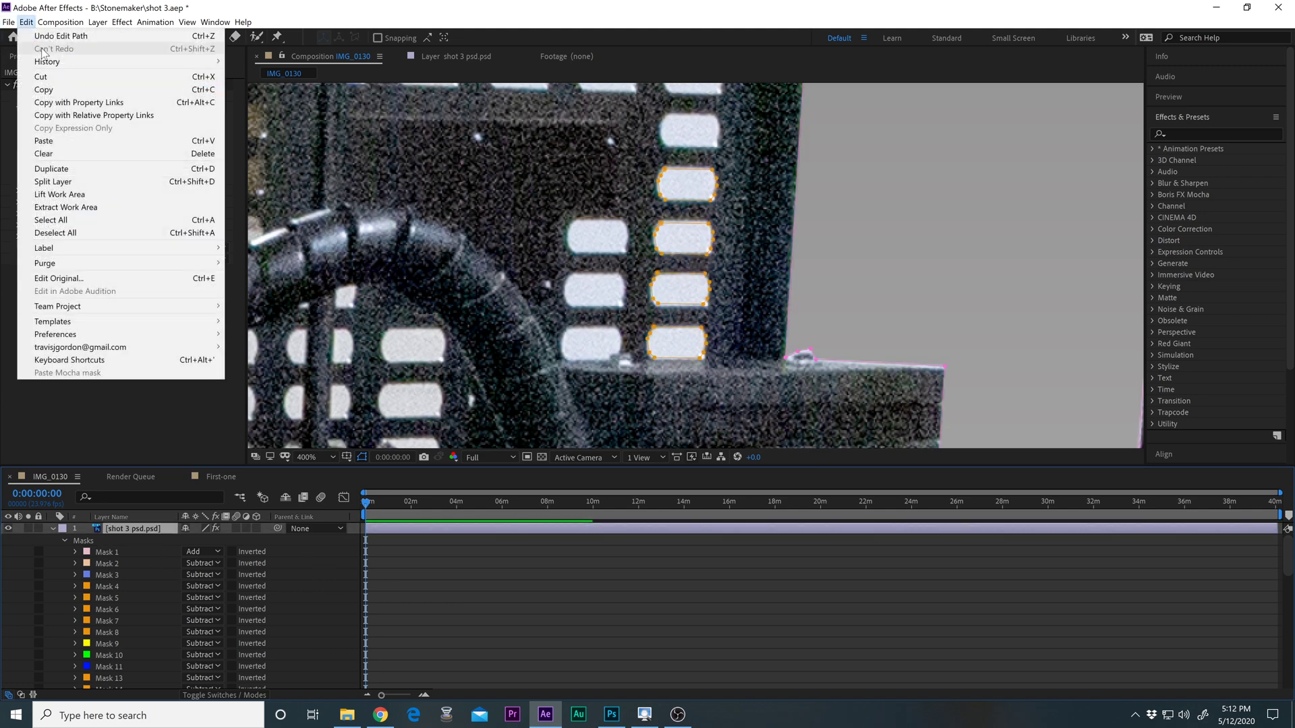
{"action": "left_click", "coordinate": [32, 34]}
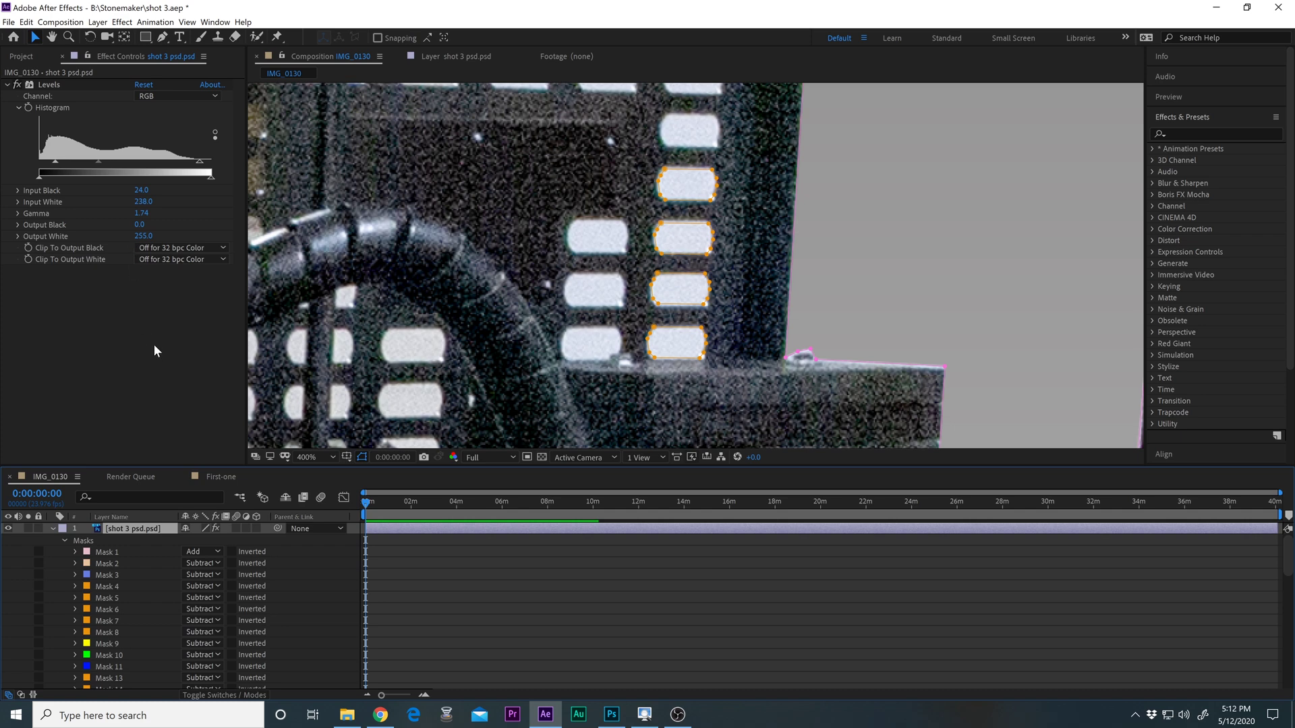
{"action": "key", "text": "Return"}
{"action": "left_click_drag", "start_coordinate": [795, 266], "coordinate": [722, 354]}
{"action": "scroll", "coordinate": [702, 285], "scroll_direction": "down", "scroll_amount": 2}
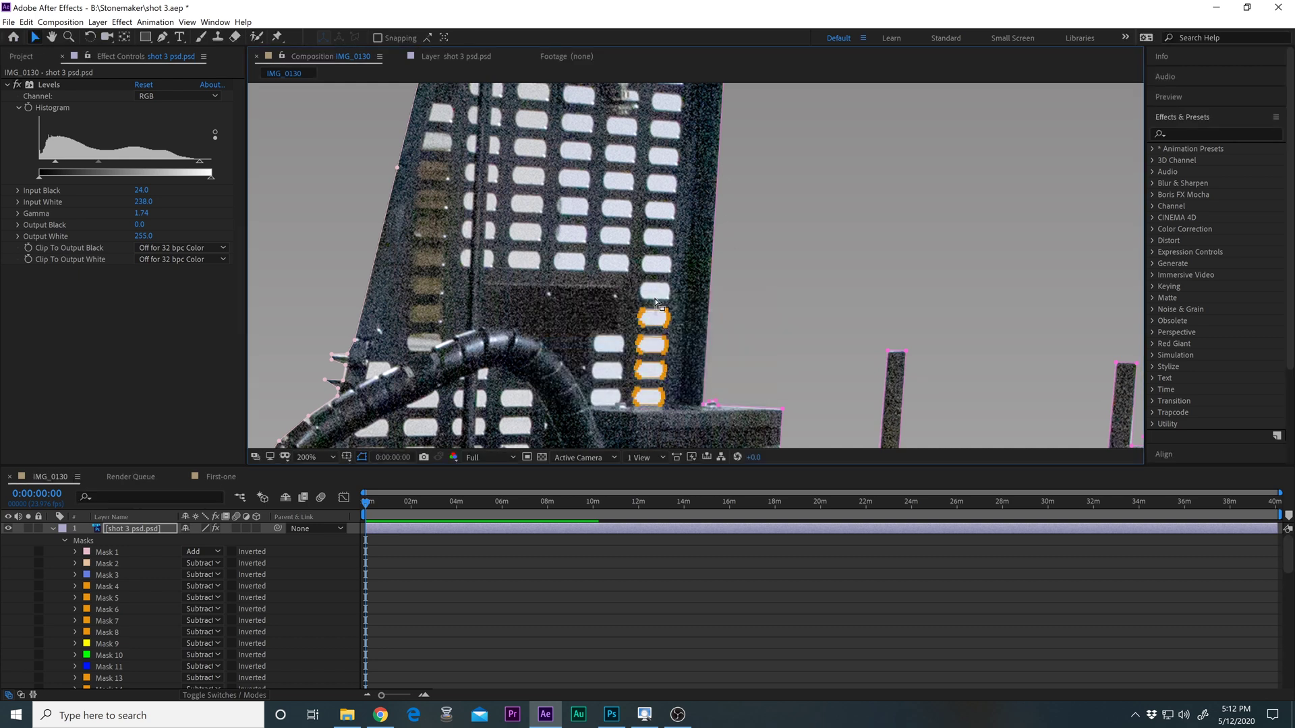
{"action": "left_click", "coordinate": [646, 375]}
{"action": "scroll", "coordinate": [500, 613], "scroll_direction": "down", "scroll_amount": 10}
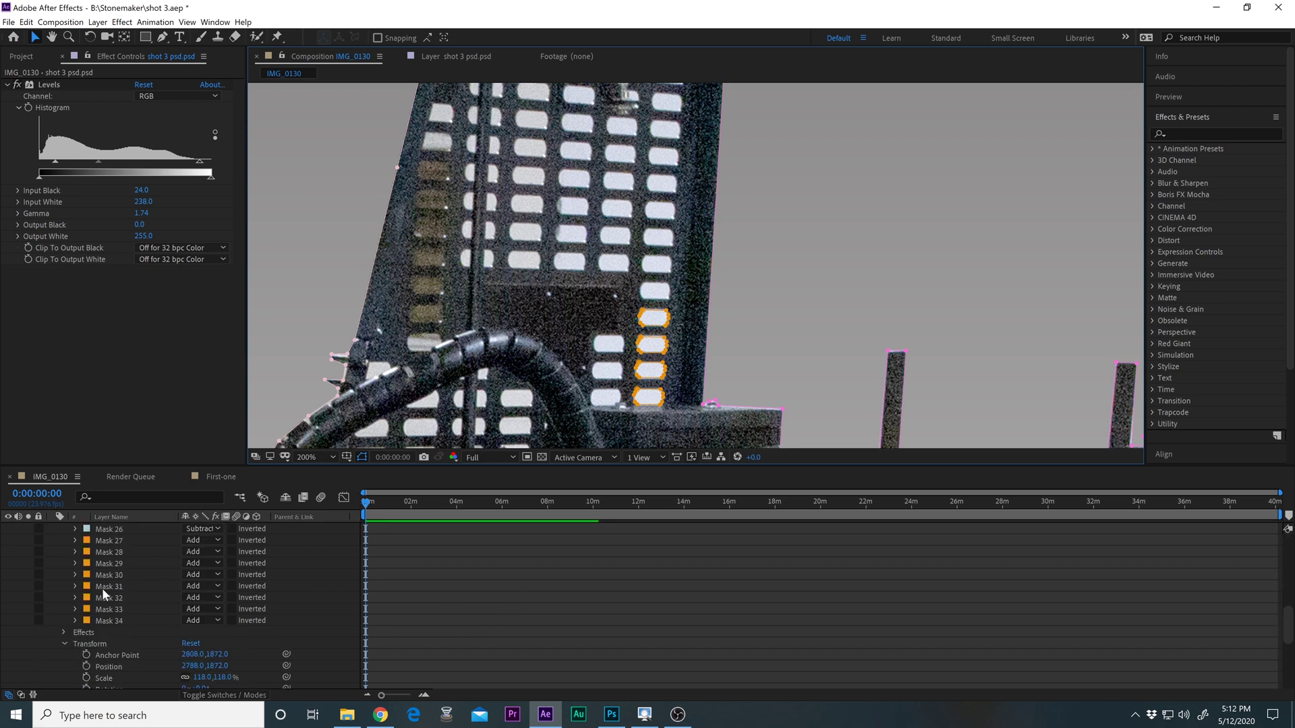
{"action": "left_click", "coordinate": [111, 586]}
{"action": "left_click", "coordinate": [111, 618], "text": "shift"}
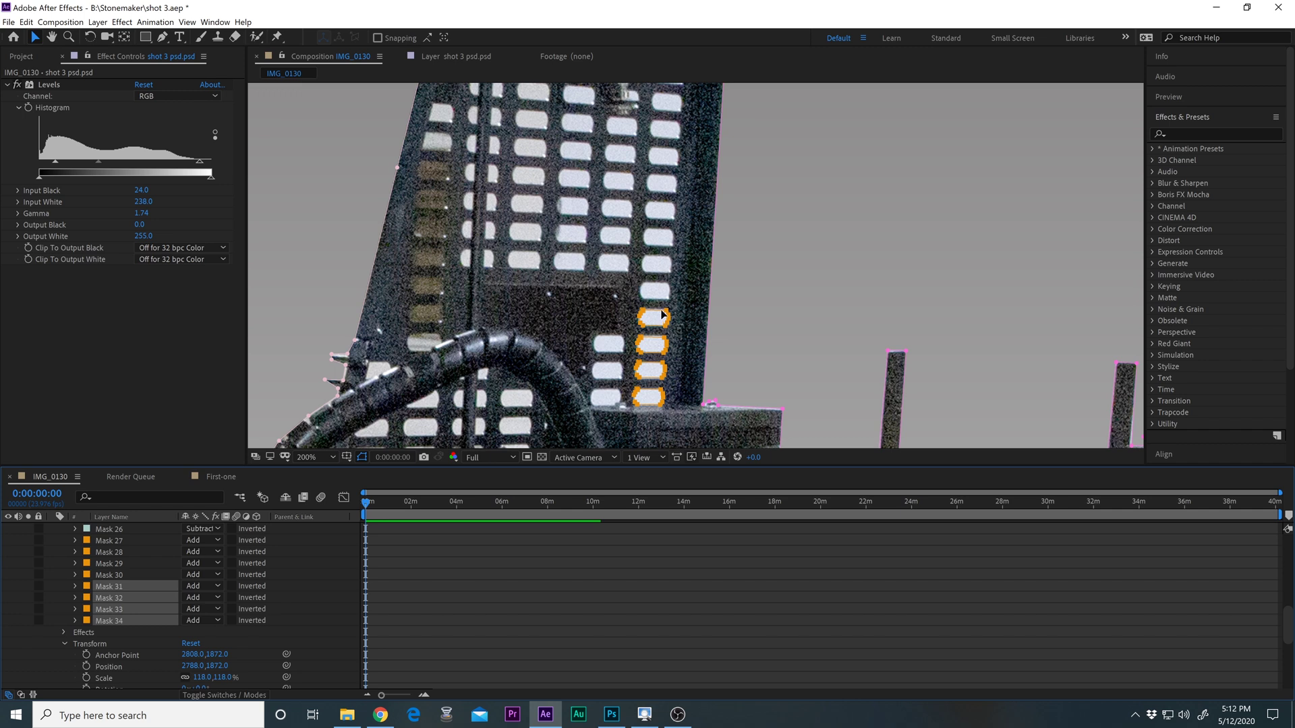
{"action": "left_click_drag", "start_coordinate": [661, 314], "coordinate": [669, 209]}
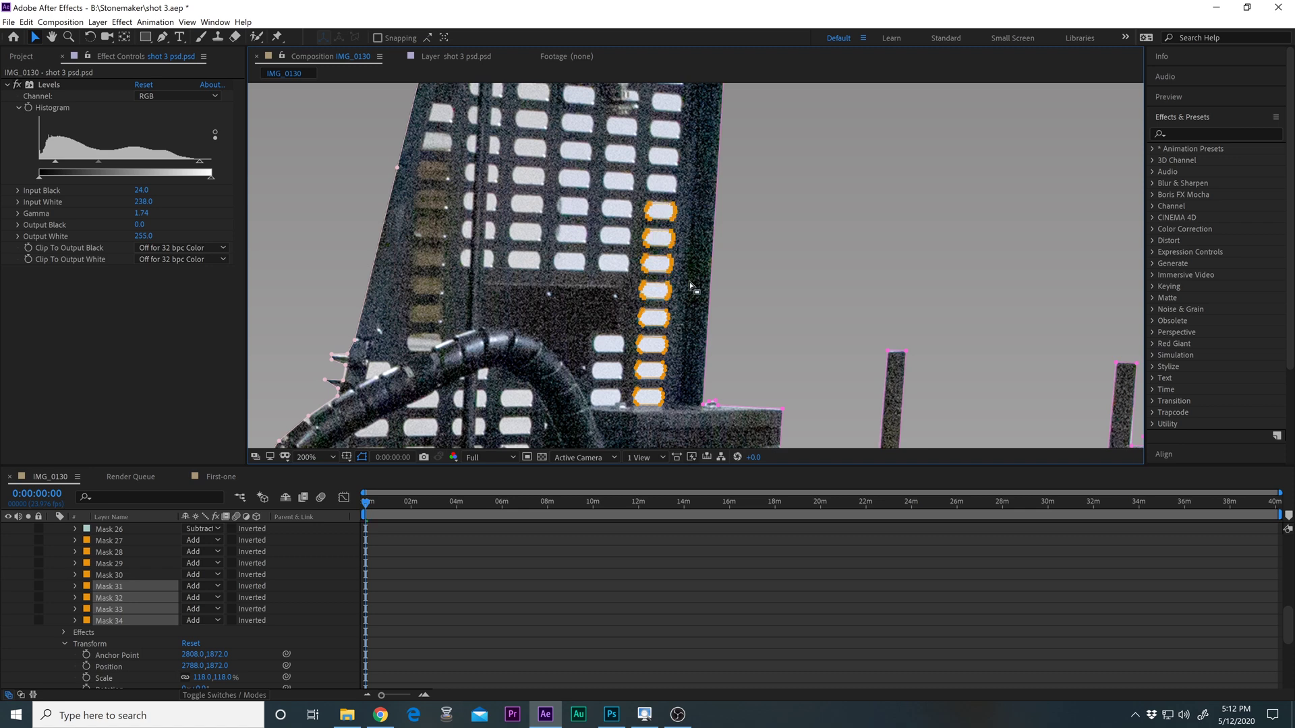
Cut and re-paste the selected masks, extending the set to Mask 38.
{"action": "scroll", "coordinate": [686, 269], "scroll_direction": "up", "scroll_amount": 1}
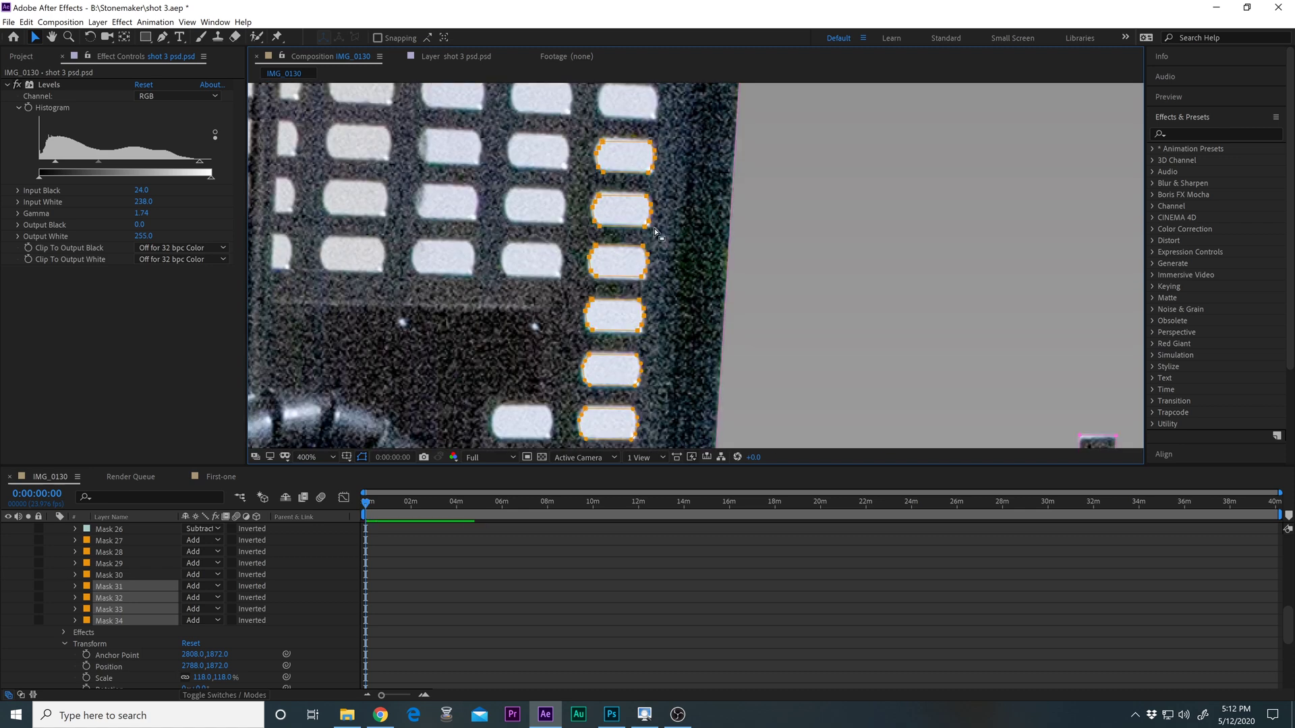
{"action": "scroll", "coordinate": [652, 274], "scroll_direction": "down", "scroll_amount": 1}
{"action": "scroll", "coordinate": [652, 273], "scroll_direction": "down", "scroll_amount": 1}
{"action": "scroll", "coordinate": [651, 260], "scroll_direction": "up", "scroll_amount": 2}
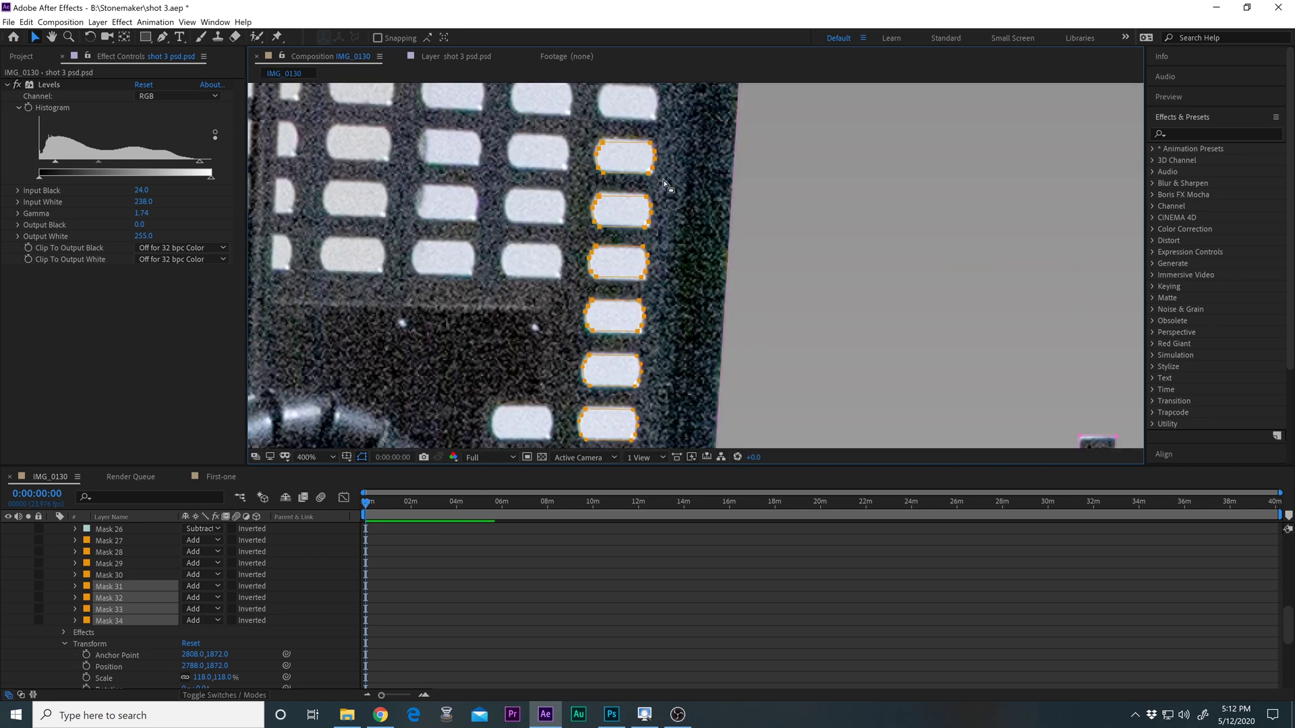
{"action": "key", "text": "space"}
{"action": "left_click_drag", "start_coordinate": [661, 309], "coordinate": [601, 555]}
{"action": "key", "text": "v"}
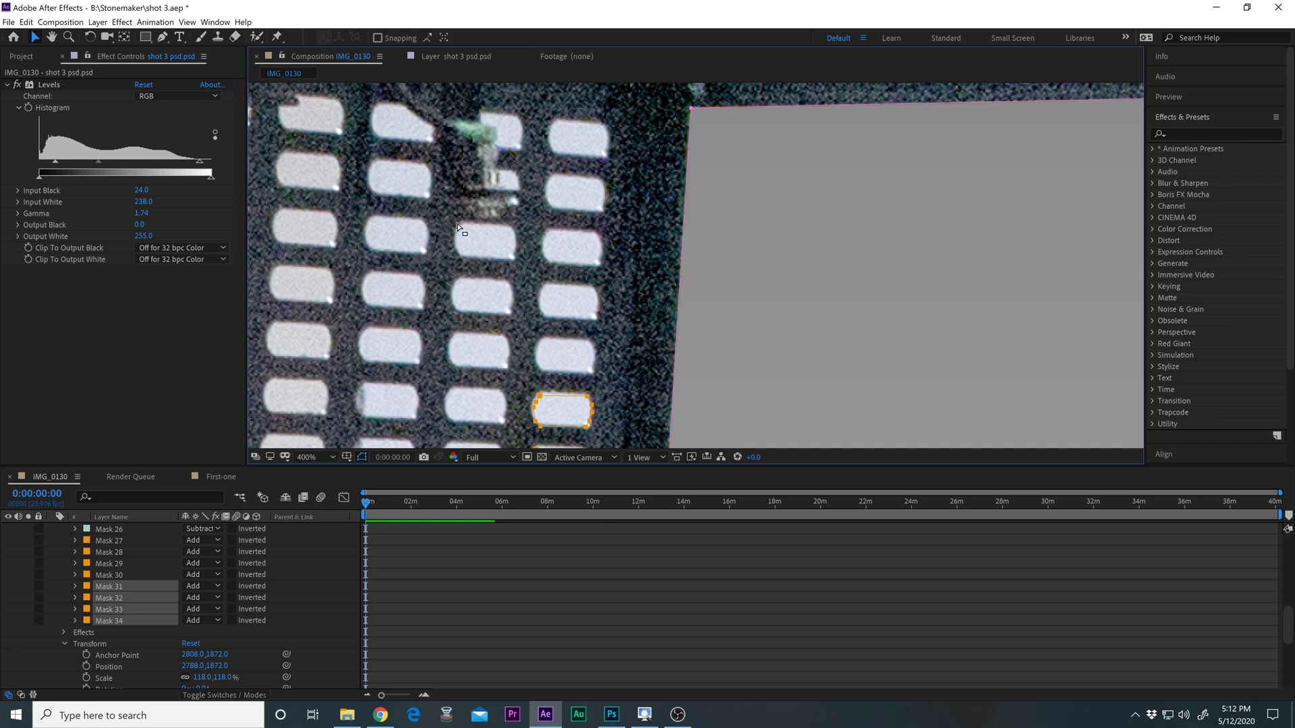
{"action": "key", "text": "ctrl+x"}
{"action": "key", "text": "ctrl+v"}
{"action": "left_click_drag", "start_coordinate": [607, 317], "coordinate": [658, 270]}
{"action": "scroll", "coordinate": [634, 296], "scroll_direction": "down", "scroll_amount": 2}
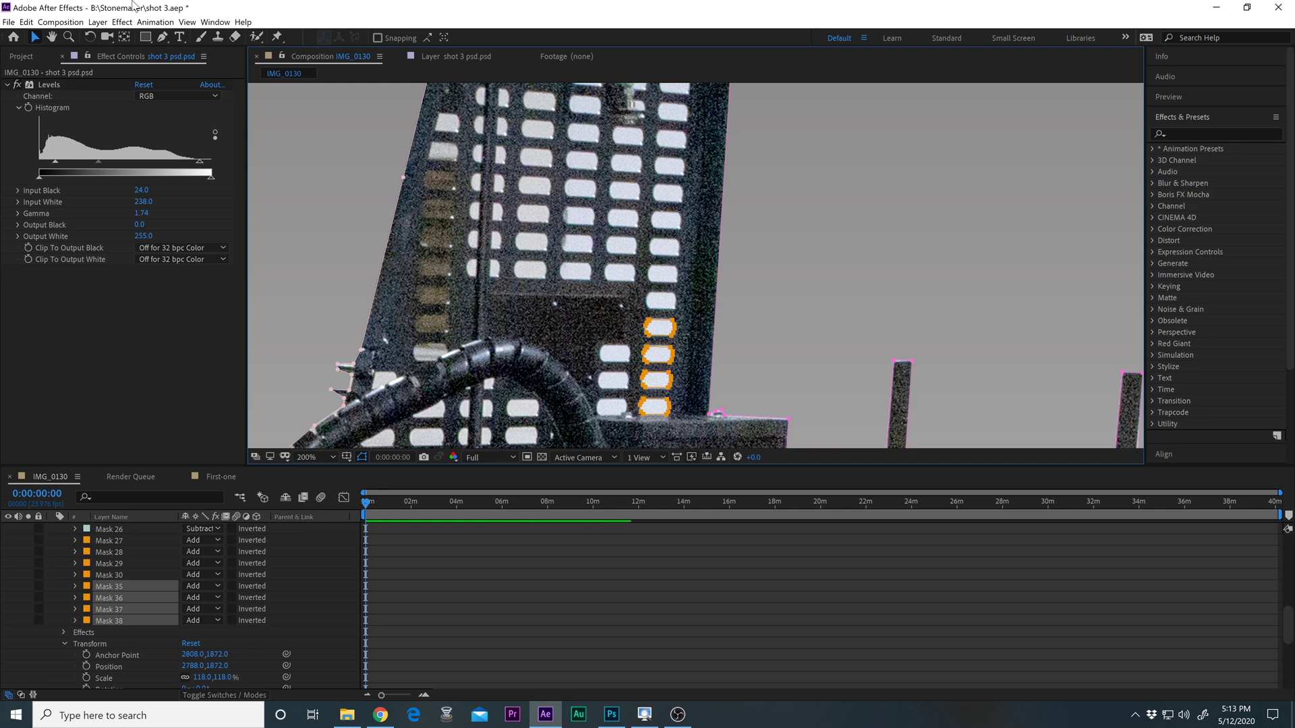
Select Masks 35 through 38 and copy them.
{"action": "left_click", "coordinate": [27, 22]}
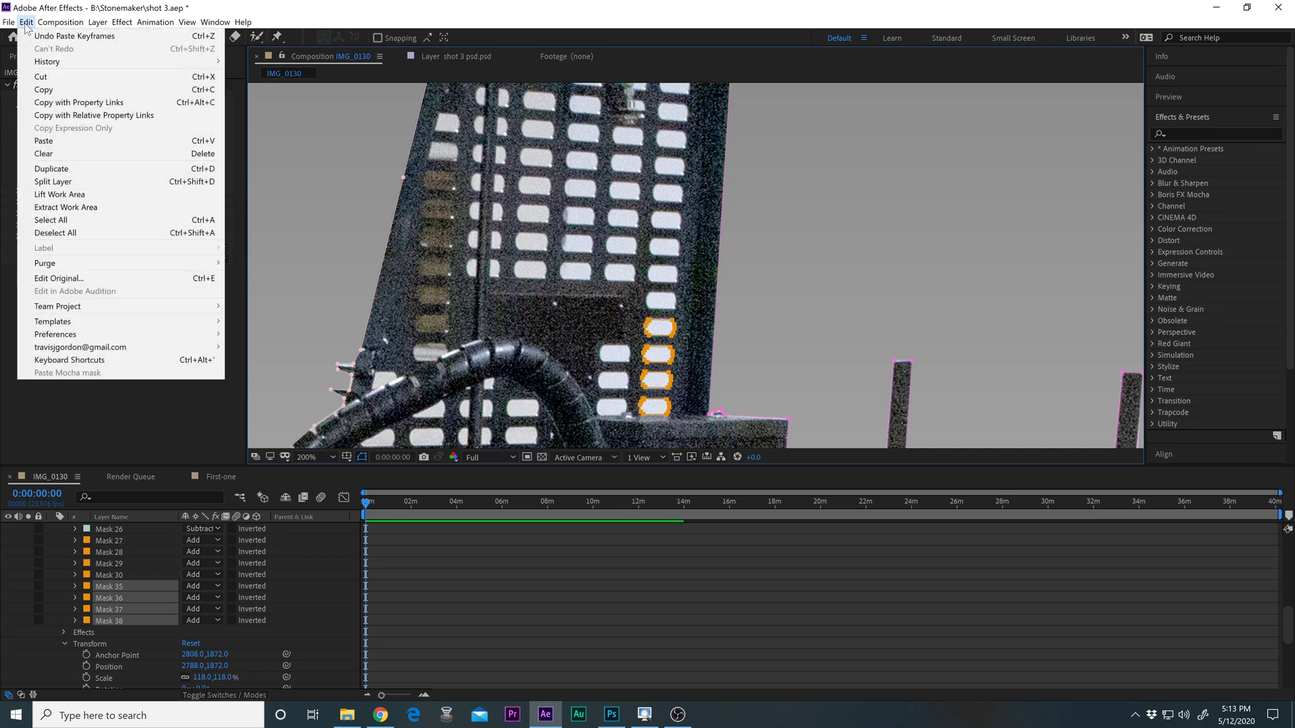
{"action": "left_click", "coordinate": [133, 408]}
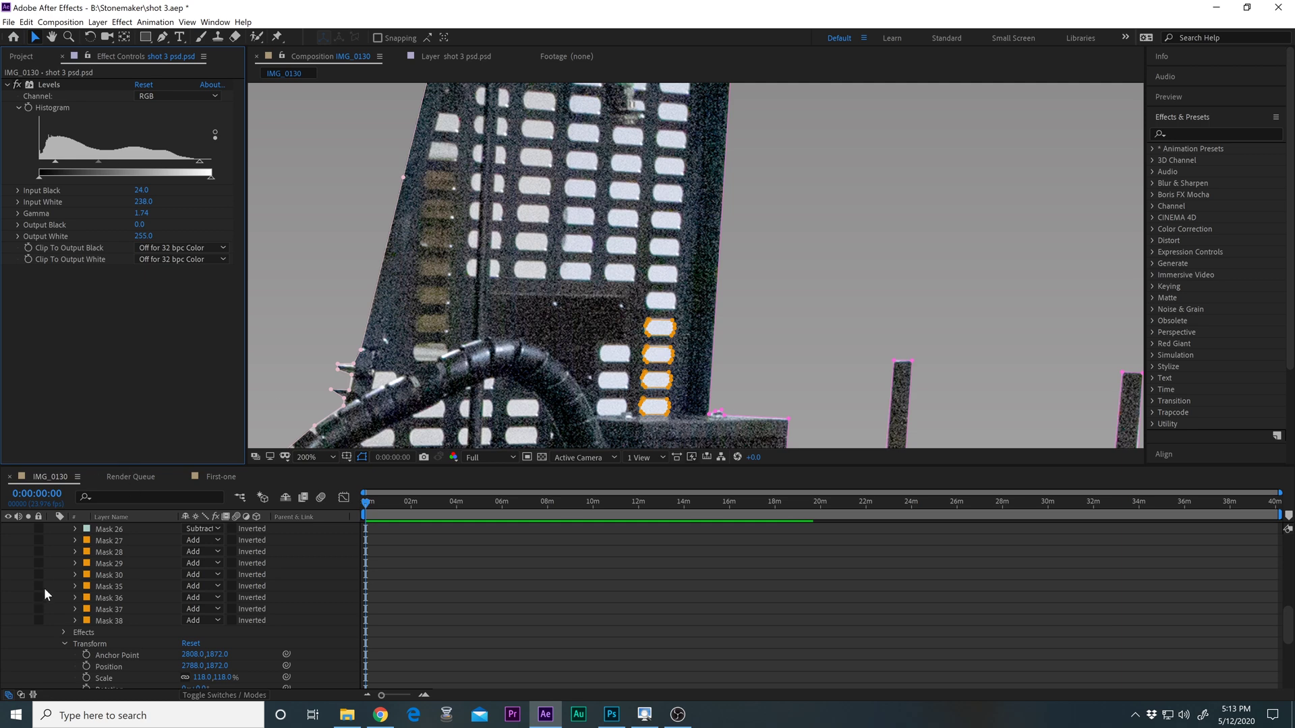
{"action": "left_click", "coordinate": [107, 587]}
{"action": "left_click", "coordinate": [108, 620], "text": "shift"}
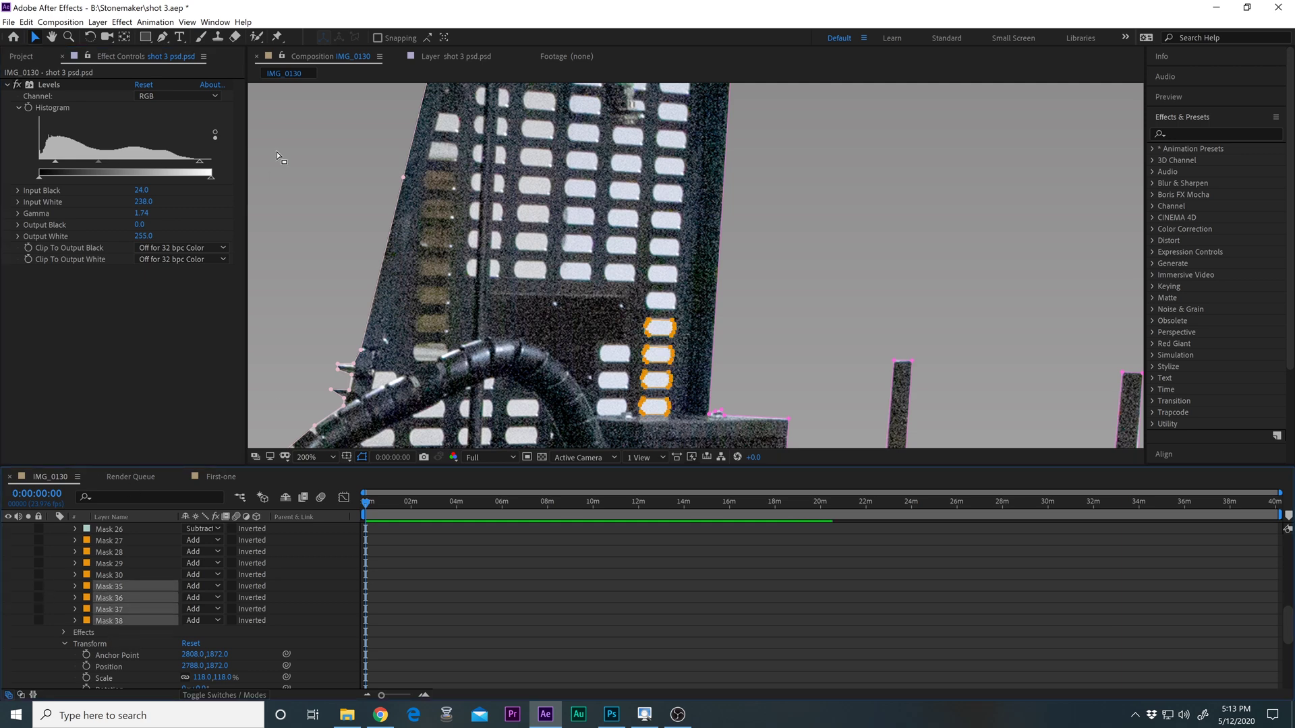
{"action": "left_click", "coordinate": [27, 22]}
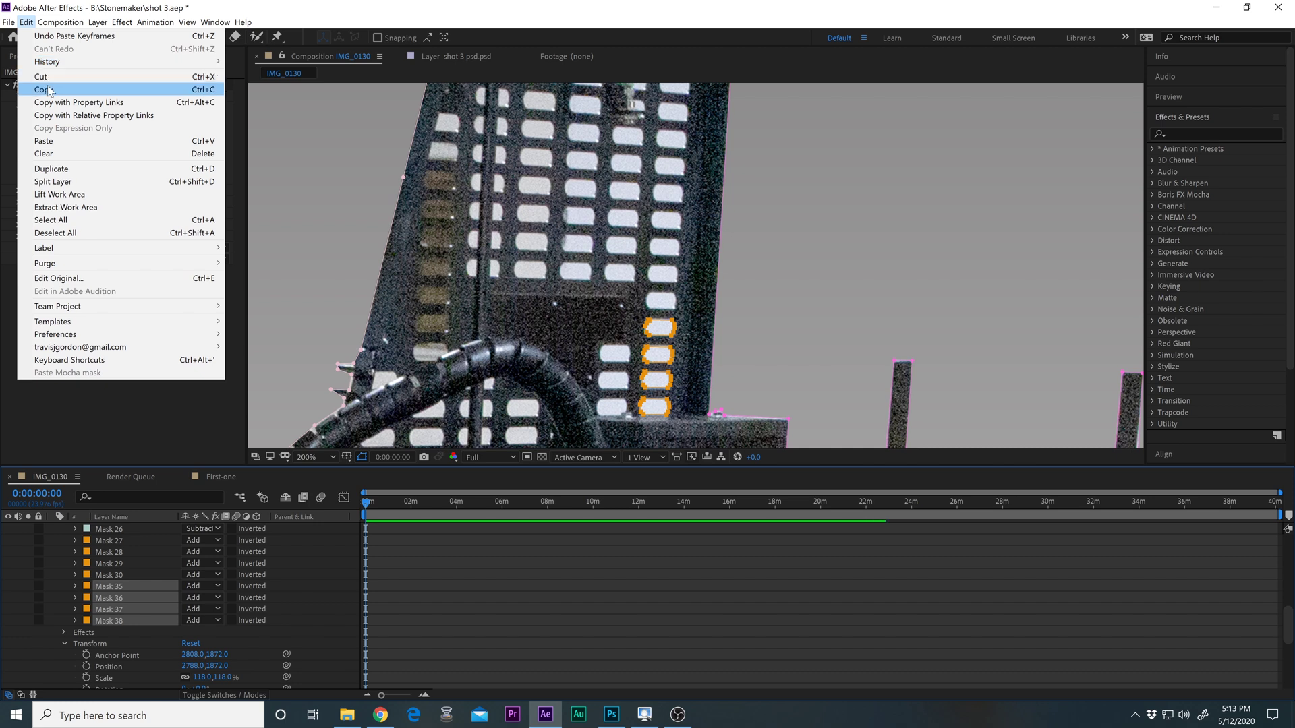
{"action": "left_click", "coordinate": [67, 159]}
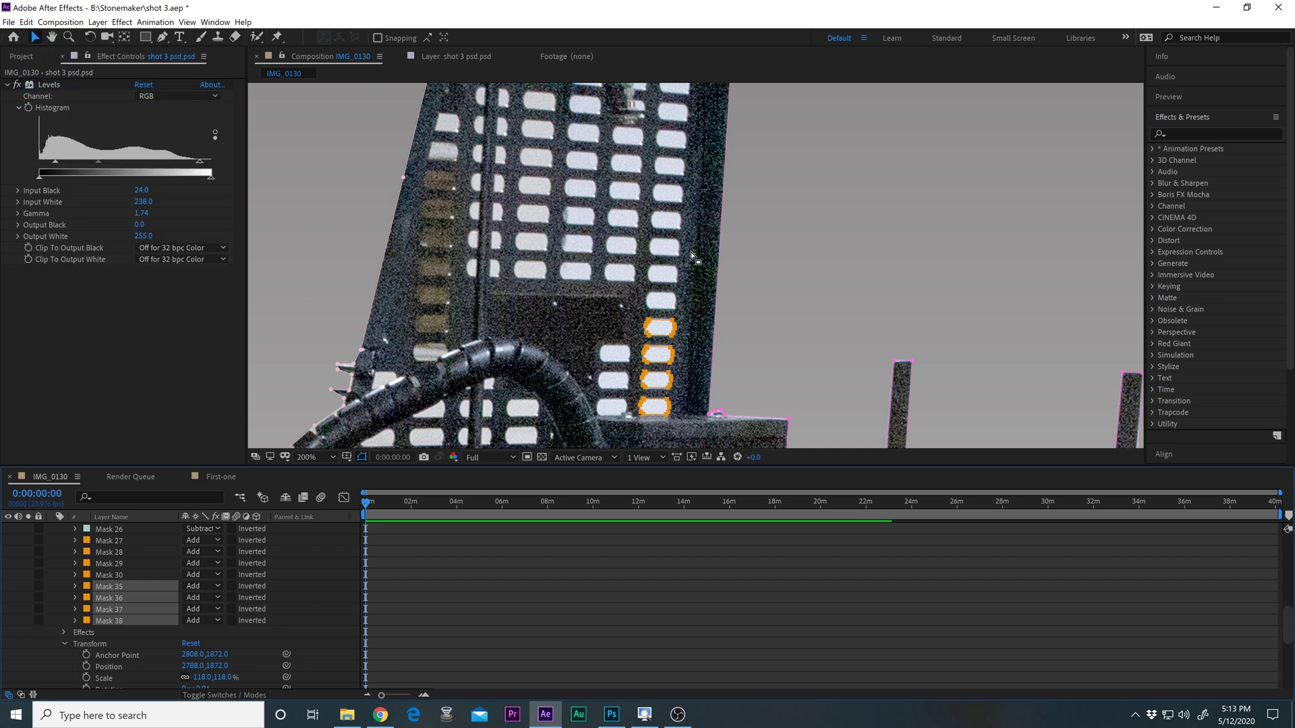
{"action": "left_click", "coordinate": [298, 573]}
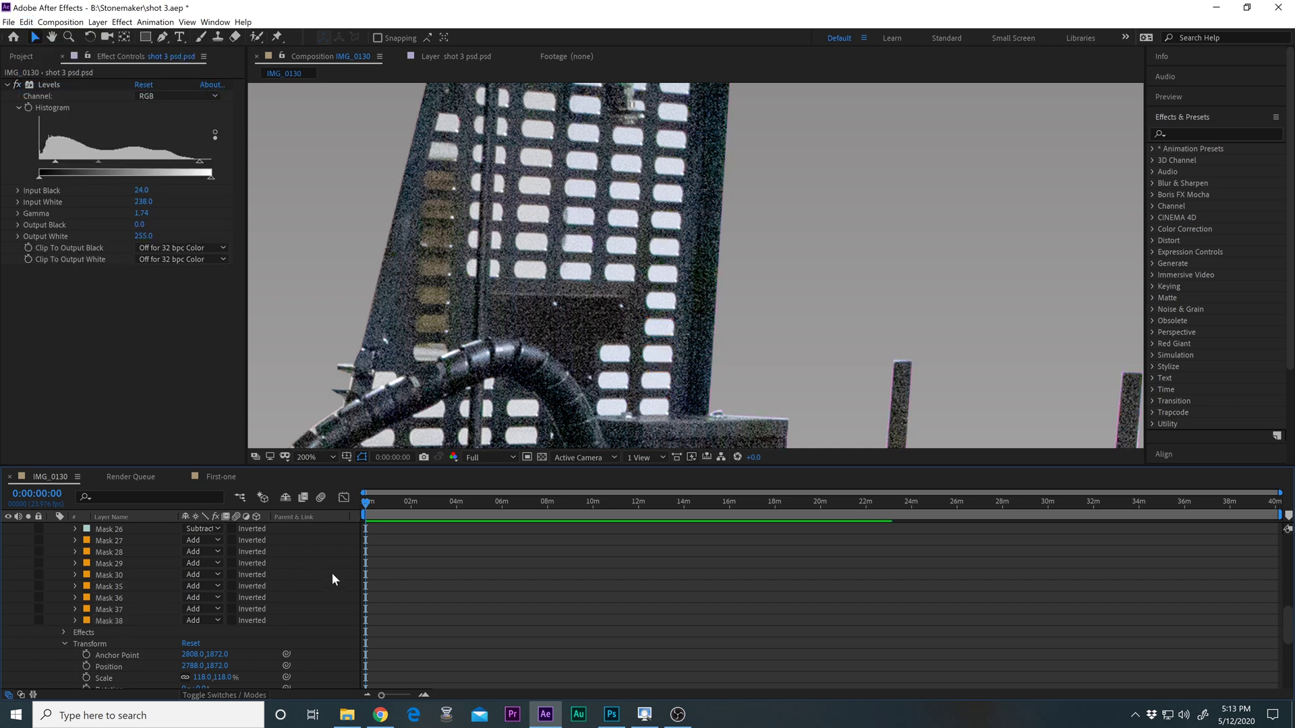
Select the shot 3 psd layer and paste the four copied hole masks onto it.
{"action": "scroll", "coordinate": [462, 581], "scroll_direction": "up", "scroll_amount": 10}
{"action": "left_click", "coordinate": [131, 530]}
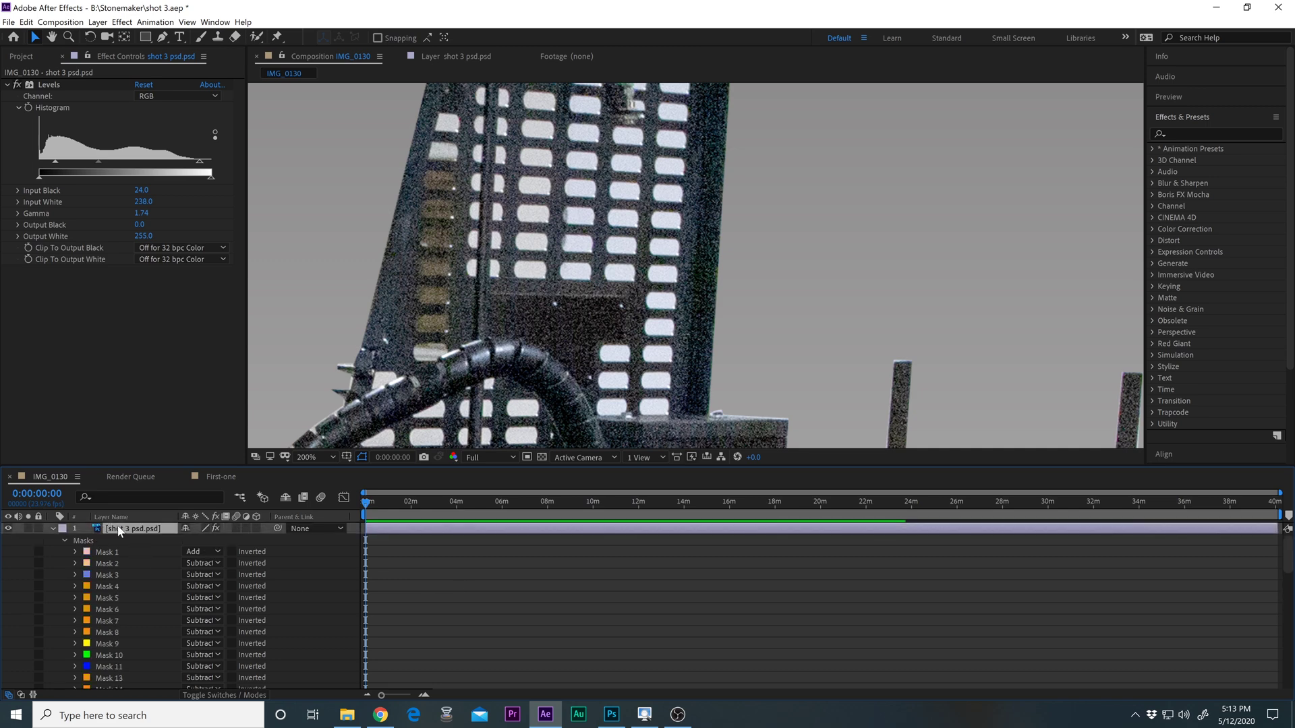
{"action": "left_click", "coordinate": [25, 21]}
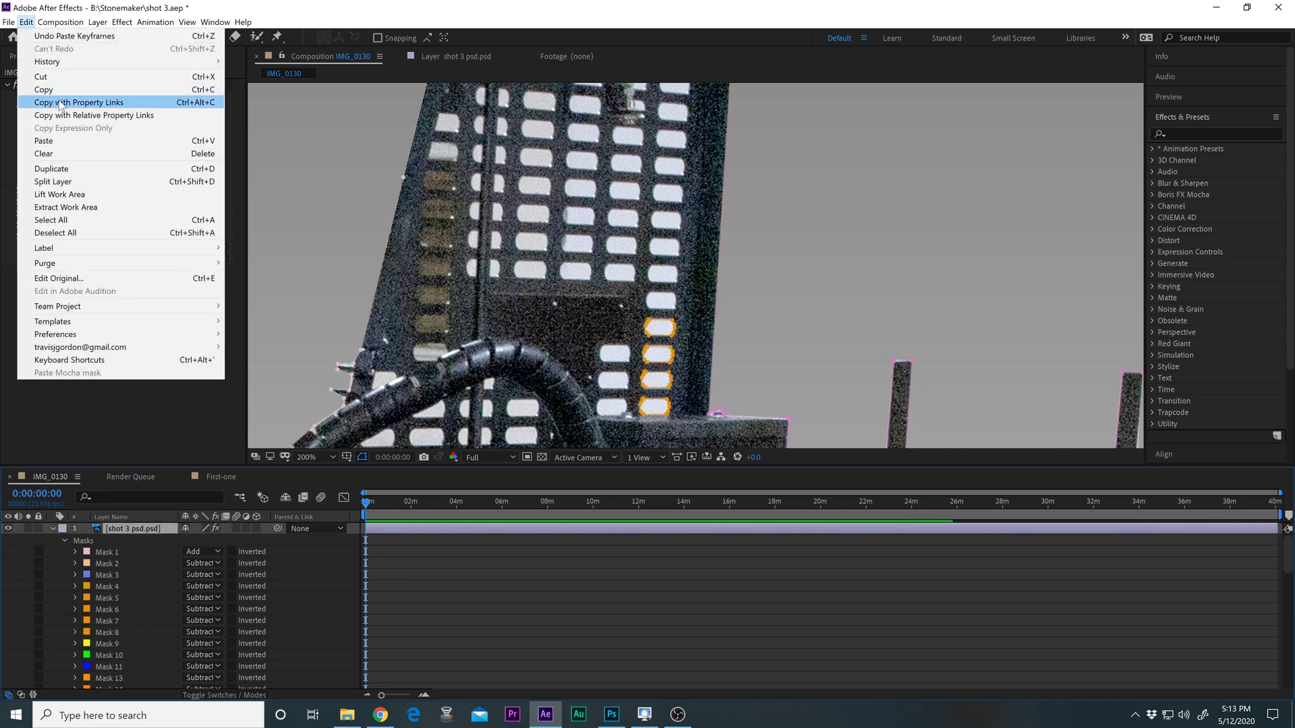
{"action": "left_click", "coordinate": [53, 140]}
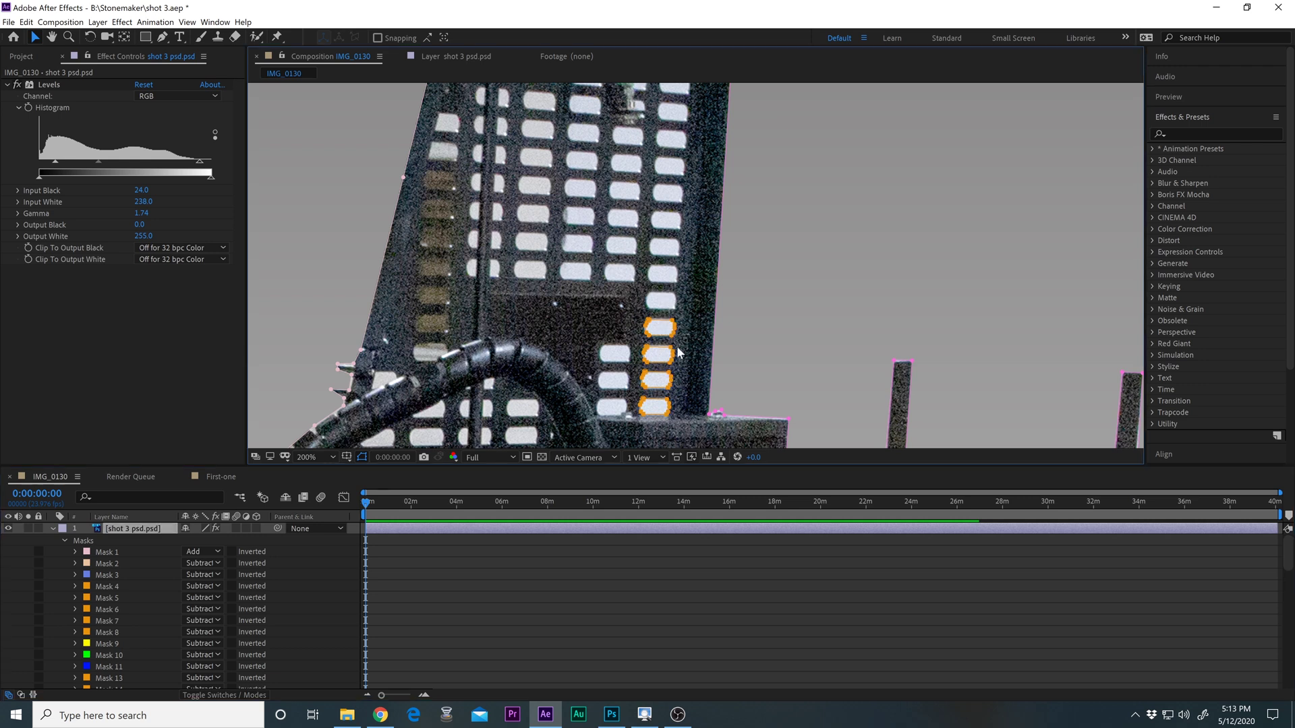
Select Masks 39–42 and drag them up onto the next four holes in the column.
{"action": "scroll", "coordinate": [90, 647], "scroll_direction": "down", "scroll_amount": 10}
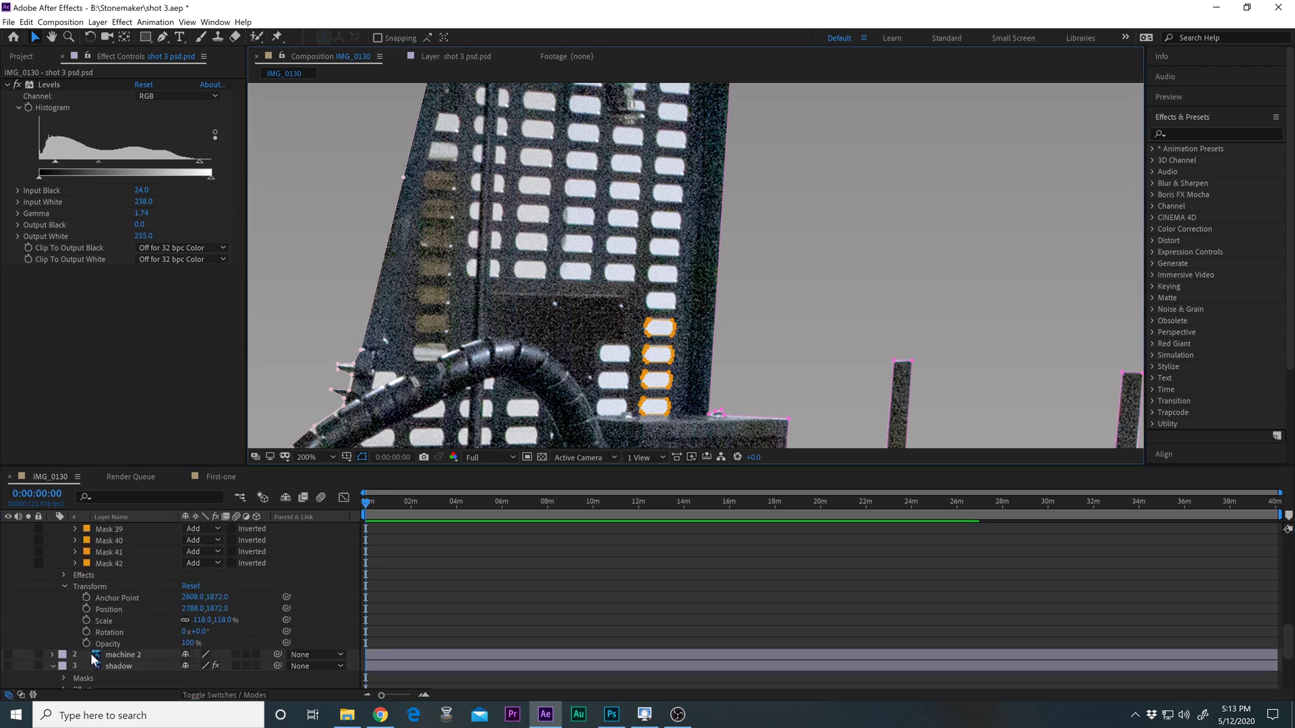
{"action": "scroll", "coordinate": [102, 651], "scroll_direction": "up", "scroll_amount": 3}
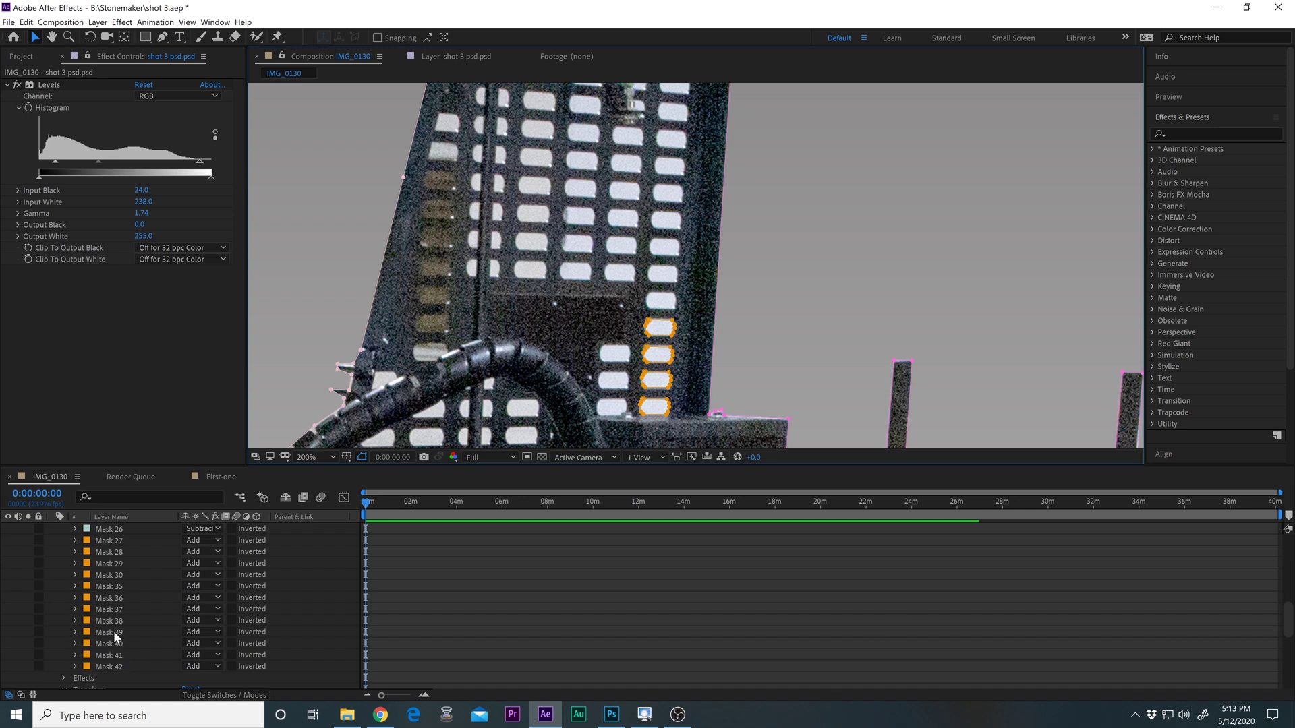
{"action": "left_click", "coordinate": [114, 630]}
{"action": "left_click", "coordinate": [115, 665], "text": "shift"}
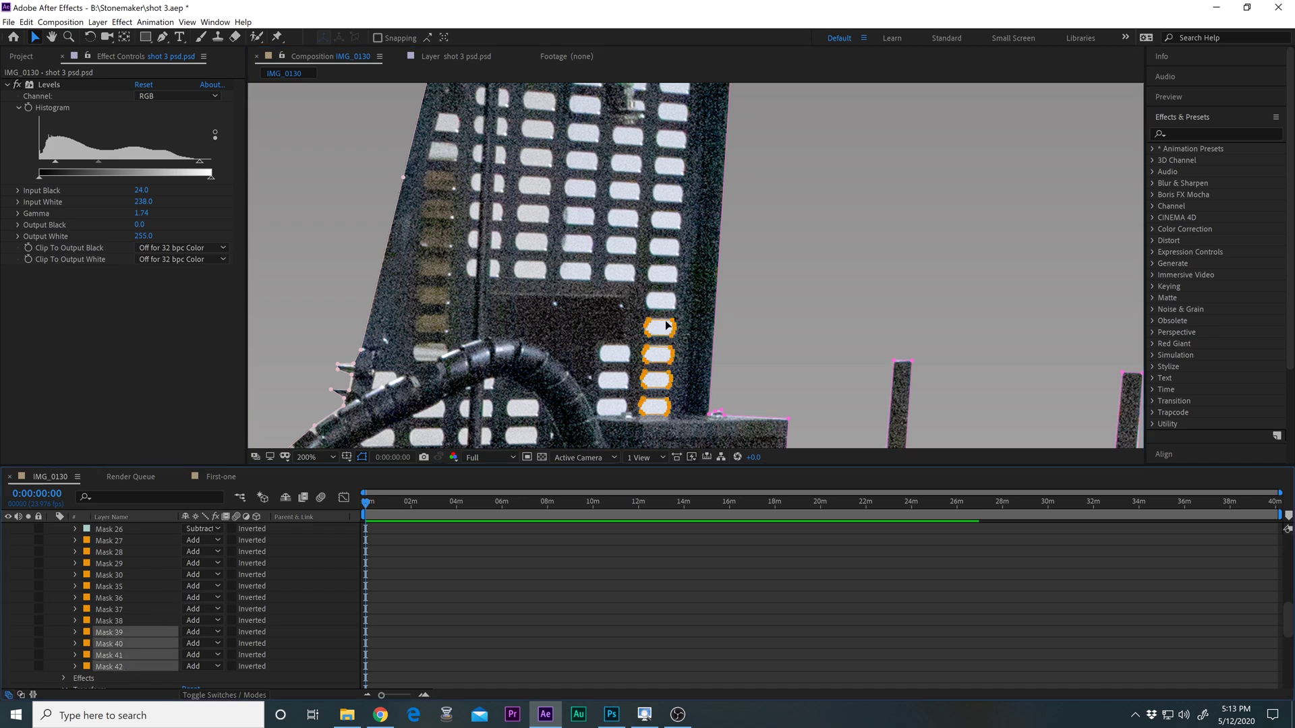
{"action": "left_click_drag", "start_coordinate": [667, 320], "coordinate": [710, 231]}
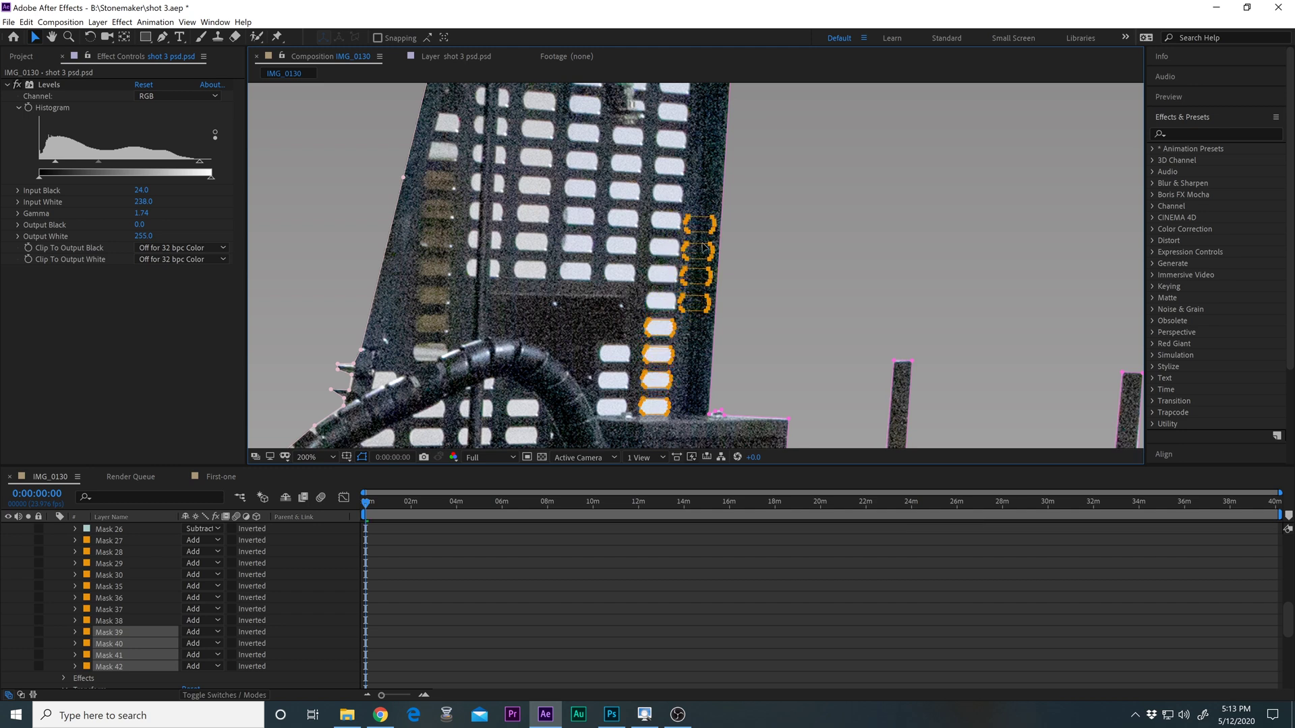
{"action": "left_click", "coordinate": [401, 542]}
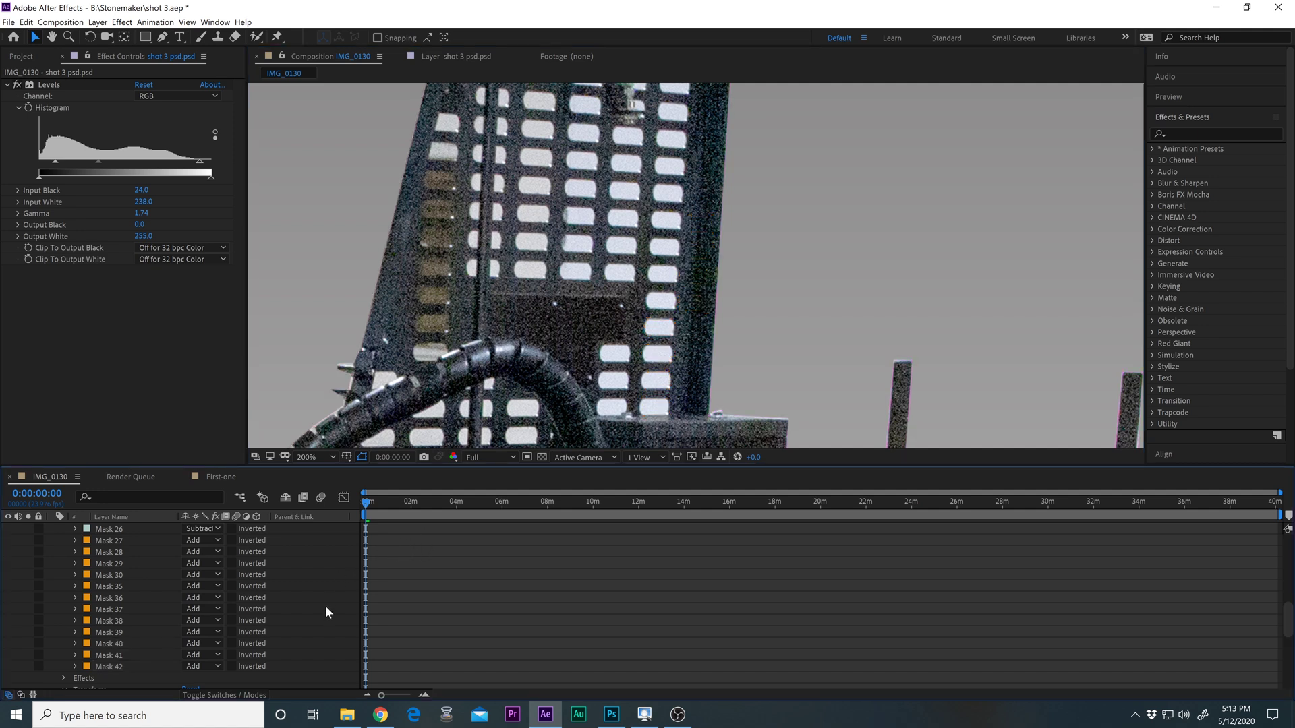
Paste the copied masks onto the shot 3 psd layer and add another copy of the four.
{"action": "scroll", "coordinate": [326, 610], "scroll_direction": "up", "scroll_amount": 4}
{"action": "scroll", "coordinate": [325, 605], "scroll_direction": "up", "scroll_amount": 5}
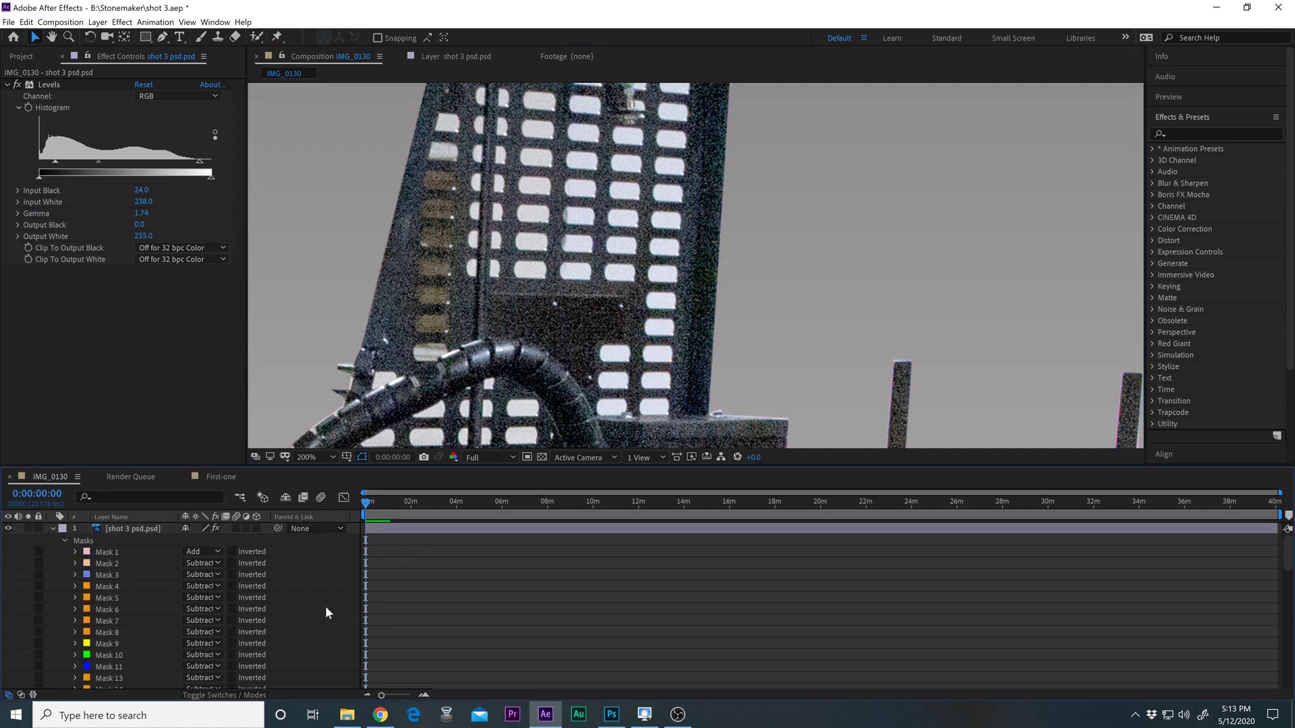
{"action": "left_click", "coordinate": [139, 531]}
{"action": "left_click", "coordinate": [27, 22]}
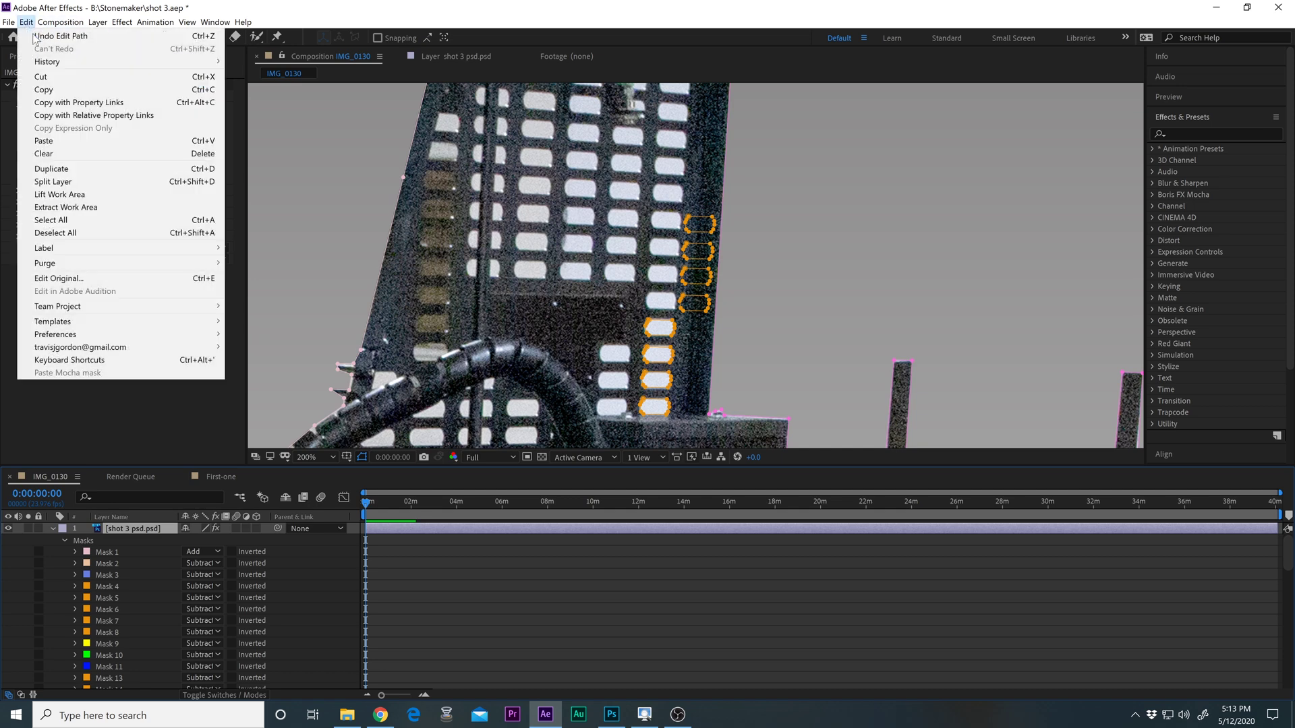
{"action": "left_click", "coordinate": [65, 139]}
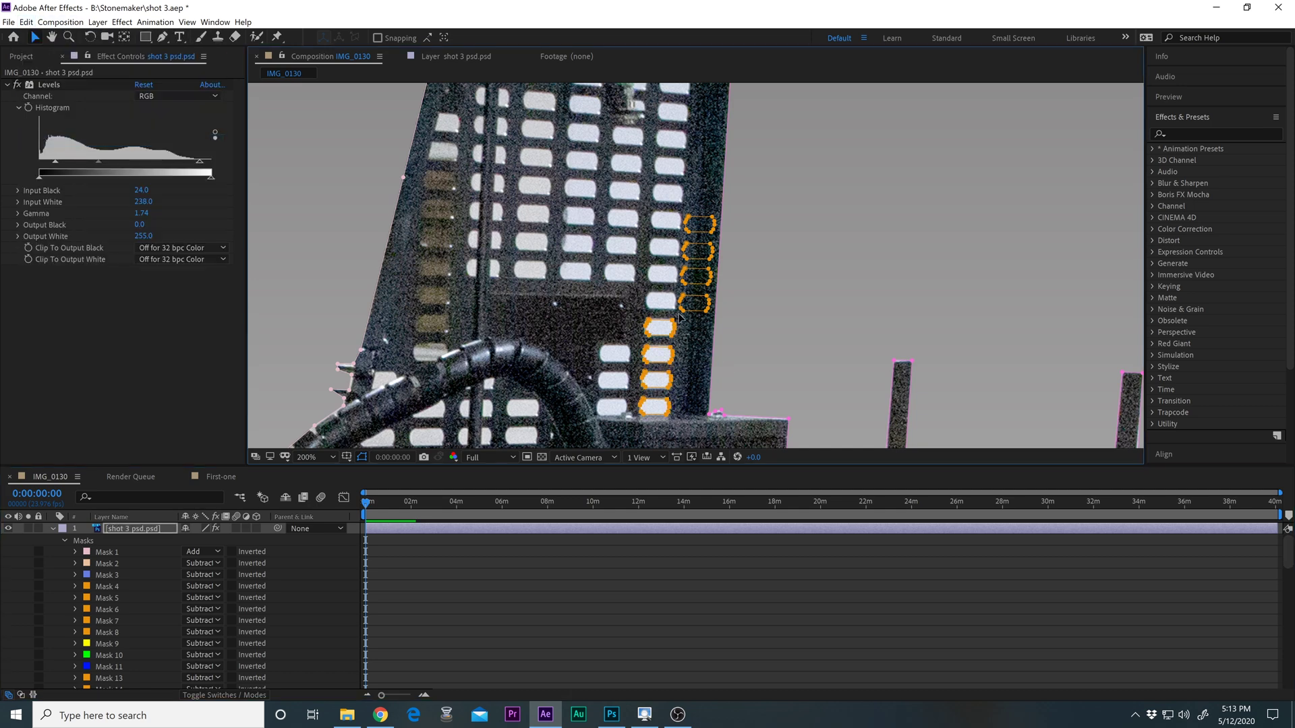
{"action": "key", "text": "ctrl+d"}
Move the newly pasted masks higher up the column and pan up to the panel's top holes.
{"action": "left_click_drag", "start_coordinate": [716, 209], "coordinate": [727, 120]}
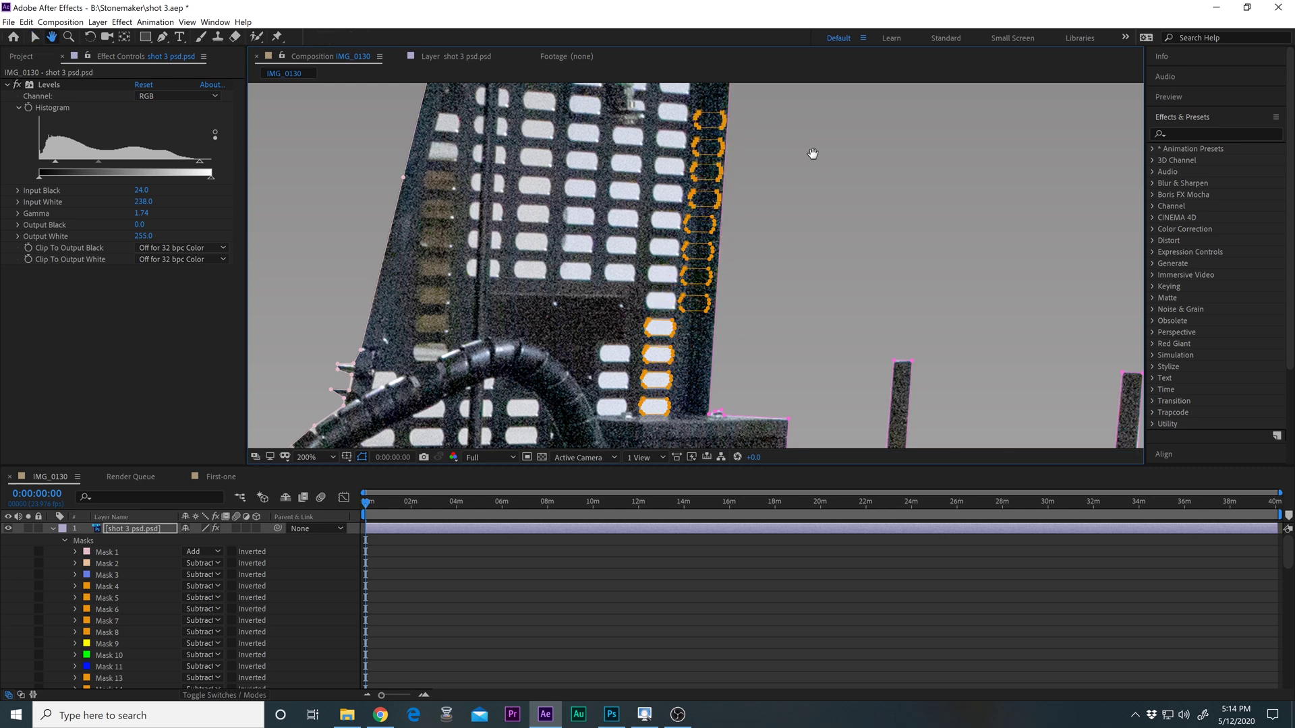
{"action": "left_click_drag", "start_coordinate": [813, 150], "coordinate": [772, 250]}
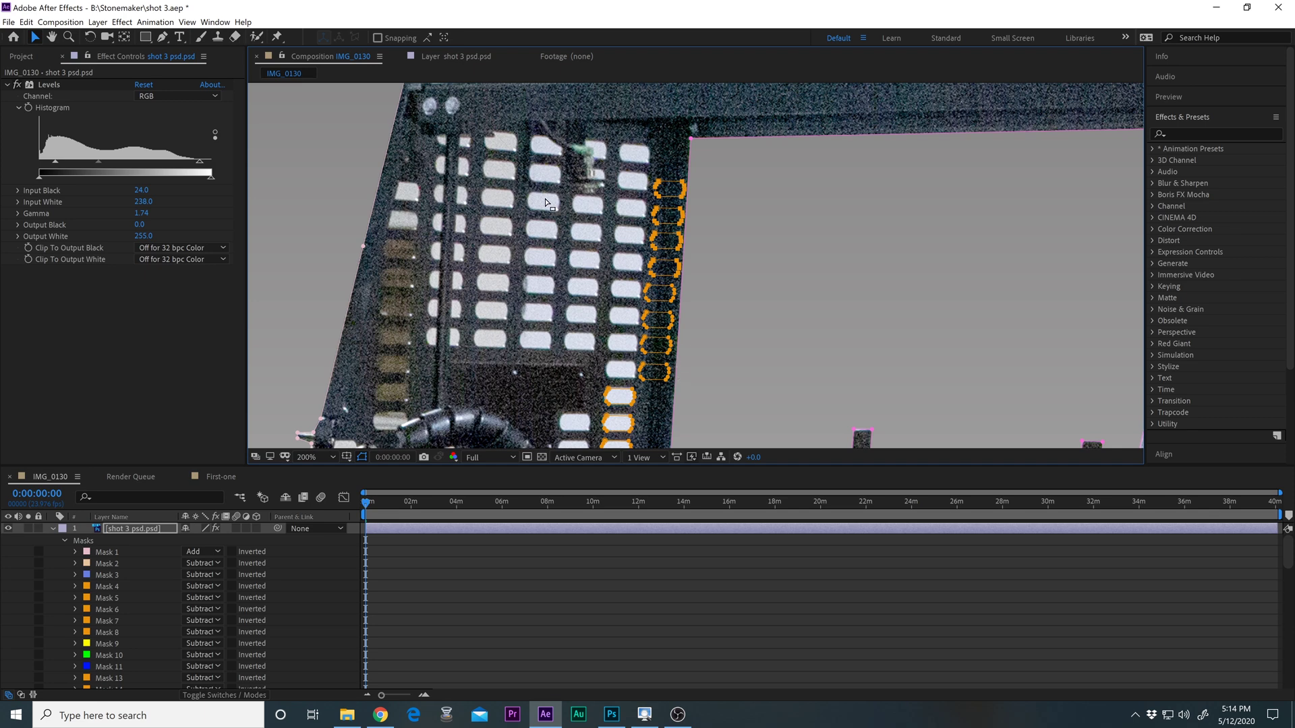
{"action": "left_click_drag", "start_coordinate": [733, 421], "coordinate": [746, 374]}
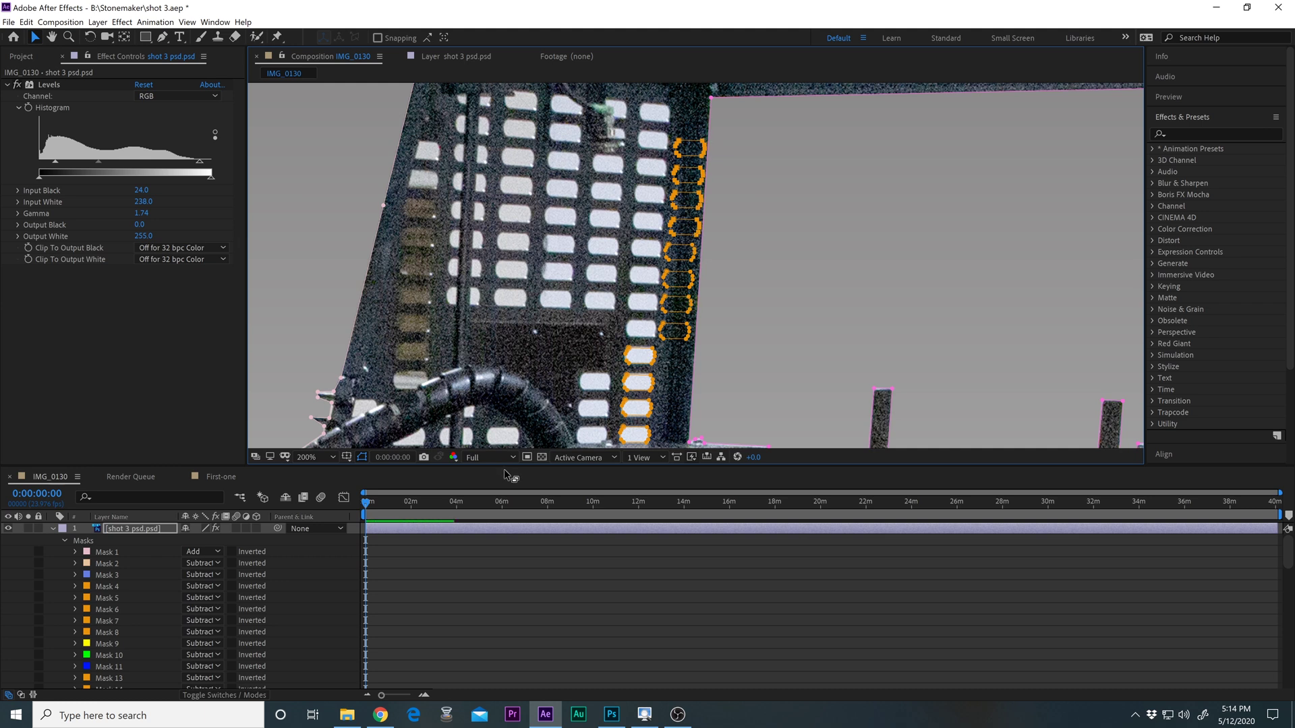
Select Masks 39 through 46 together and slide them slightly left onto their holes.
{"action": "scroll", "coordinate": [408, 611], "scroll_direction": "down", "scroll_amount": 4}
{"action": "scroll", "coordinate": [408, 611], "scroll_direction": "down", "scroll_amount": 8}
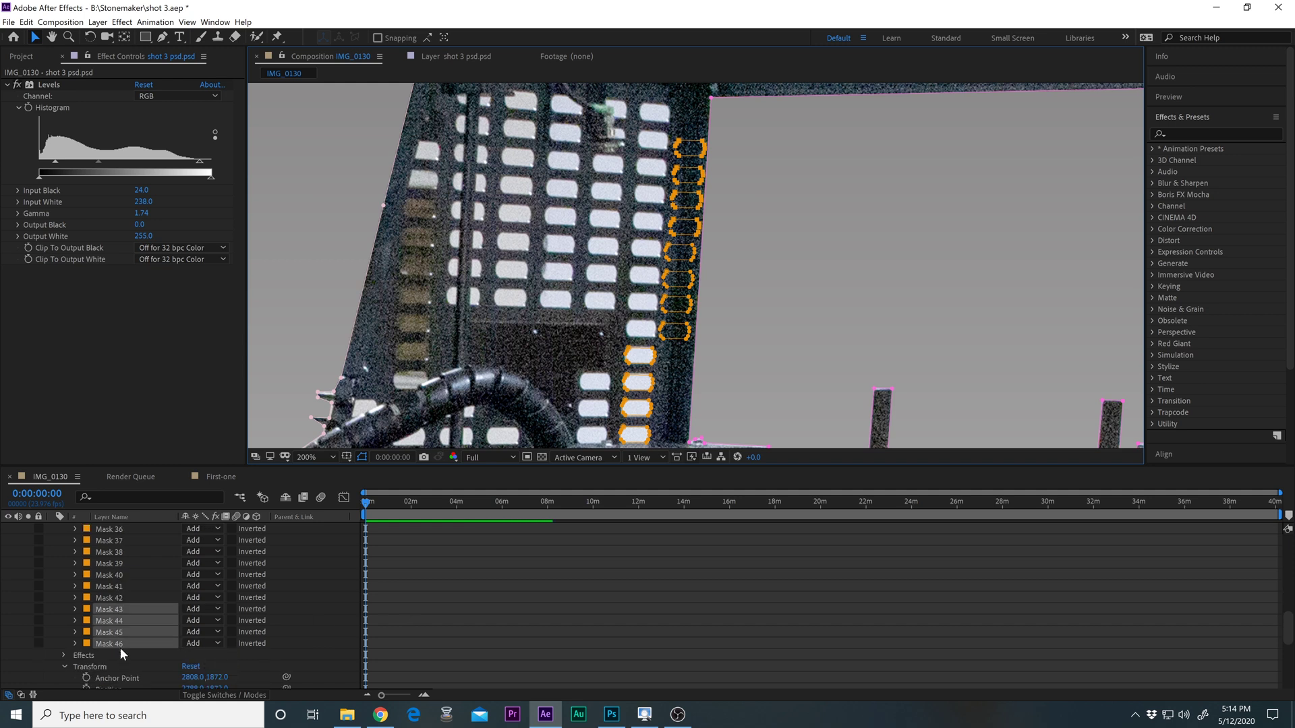
{"action": "left_click", "coordinate": [124, 652]}
{"action": "left_click", "coordinate": [117, 644]}
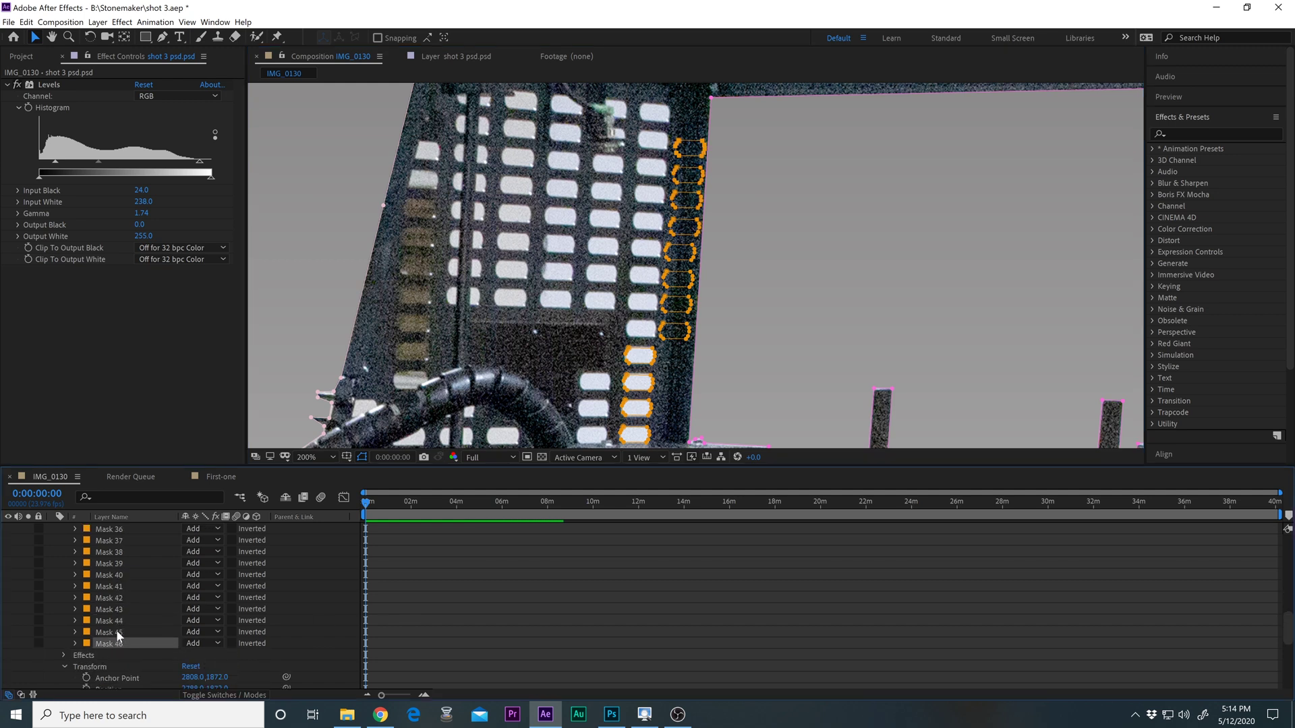
{"action": "left_click", "coordinate": [115, 563], "text": "shift"}
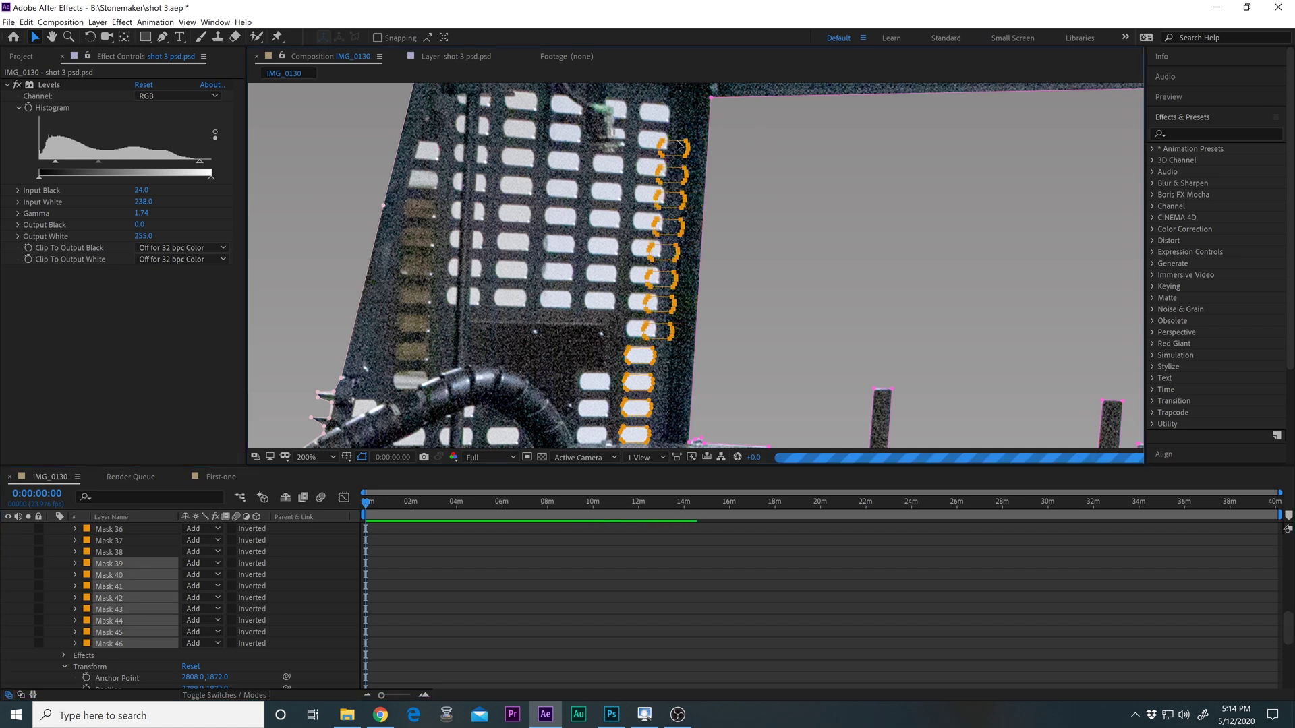
{"action": "left_click_drag", "start_coordinate": [680, 145], "coordinate": [665, 143]}
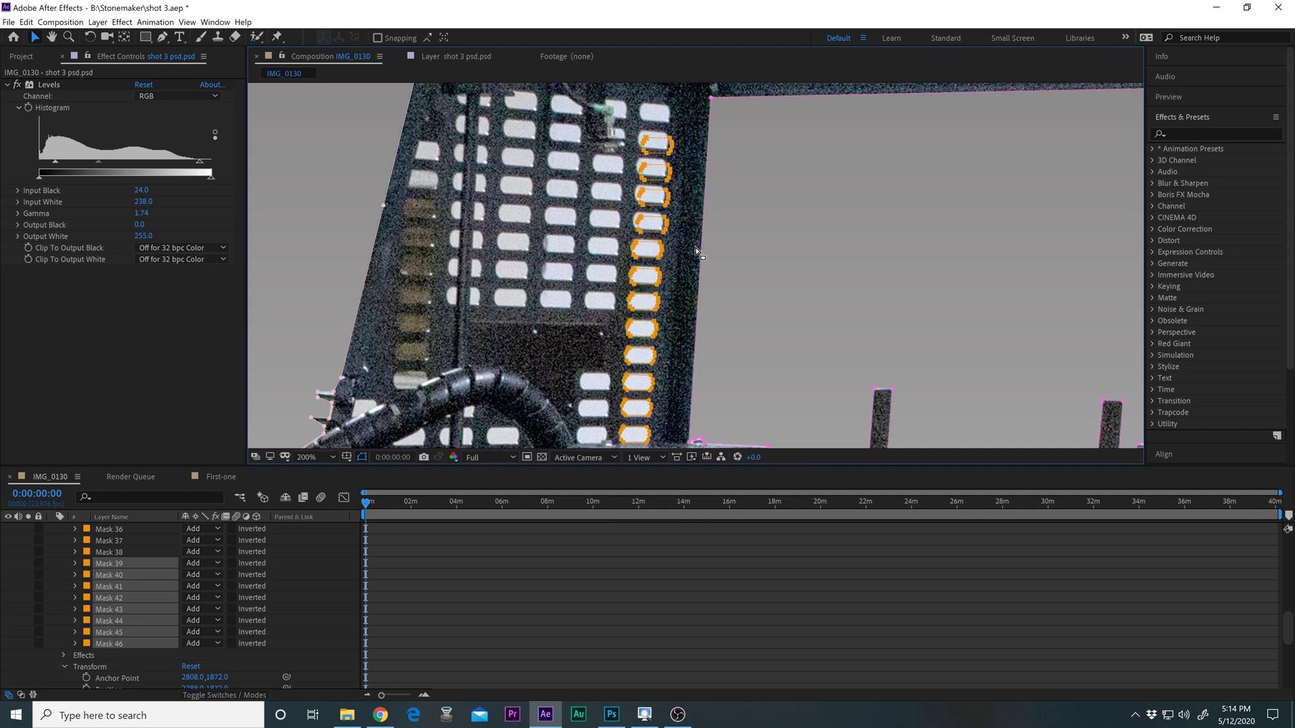
{"action": "scroll", "coordinate": [682, 317], "scroll_direction": "up", "scroll_amount": 2}
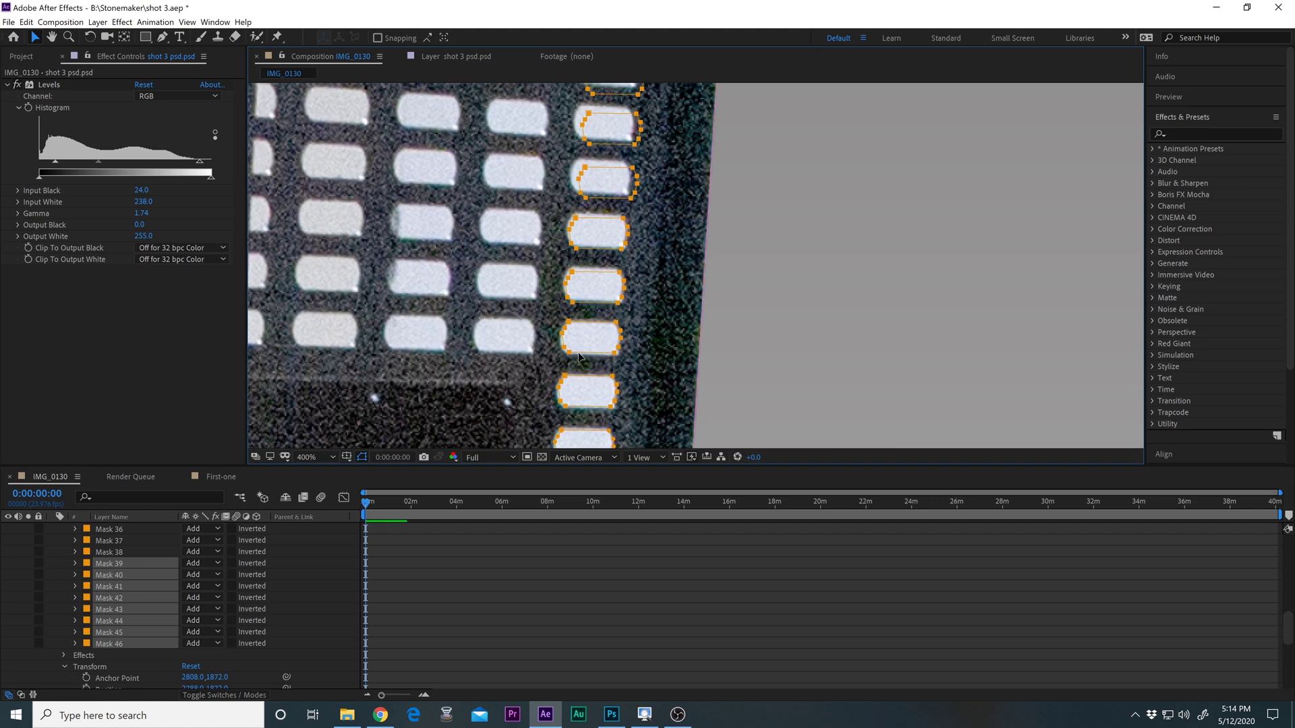
Nudge Masks 41, 40 and 42 individually so each sits over its own hole.
{"action": "left_click", "coordinate": [639, 266]}
{"action": "left_click", "coordinate": [619, 275]}
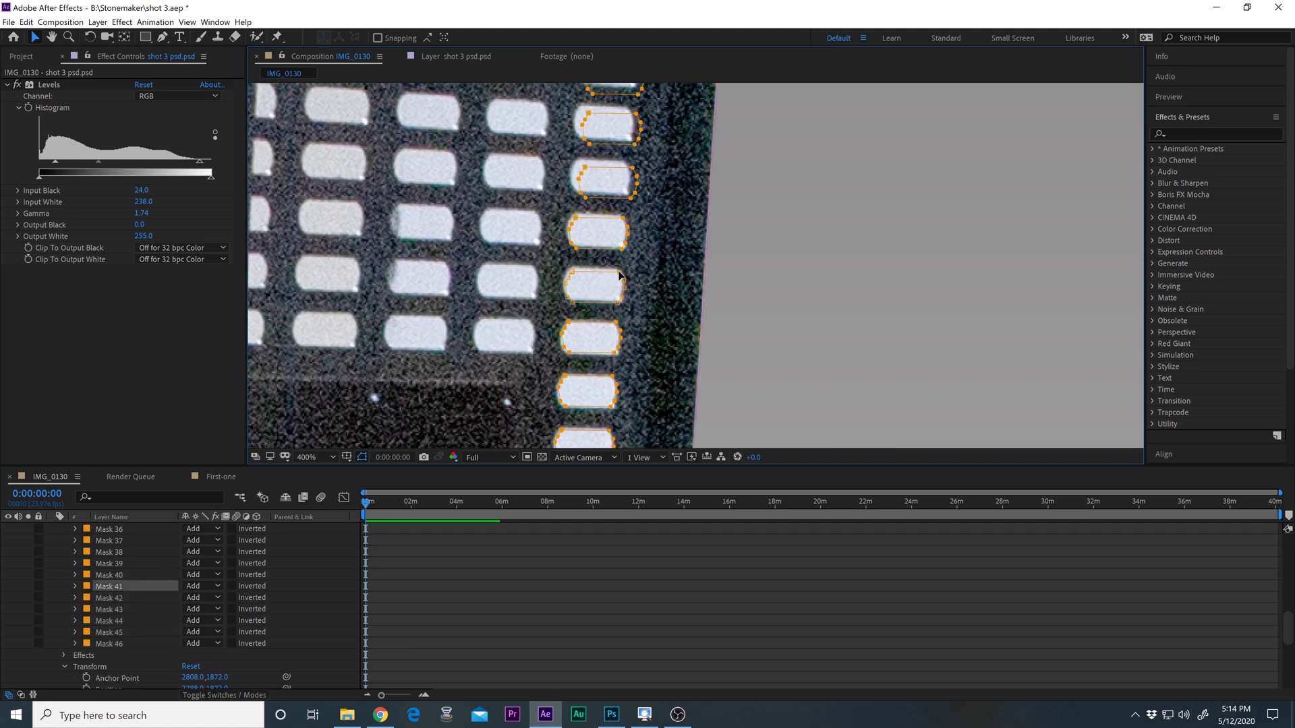
{"action": "left_click_drag", "start_coordinate": [607, 275], "coordinate": [605, 273]}
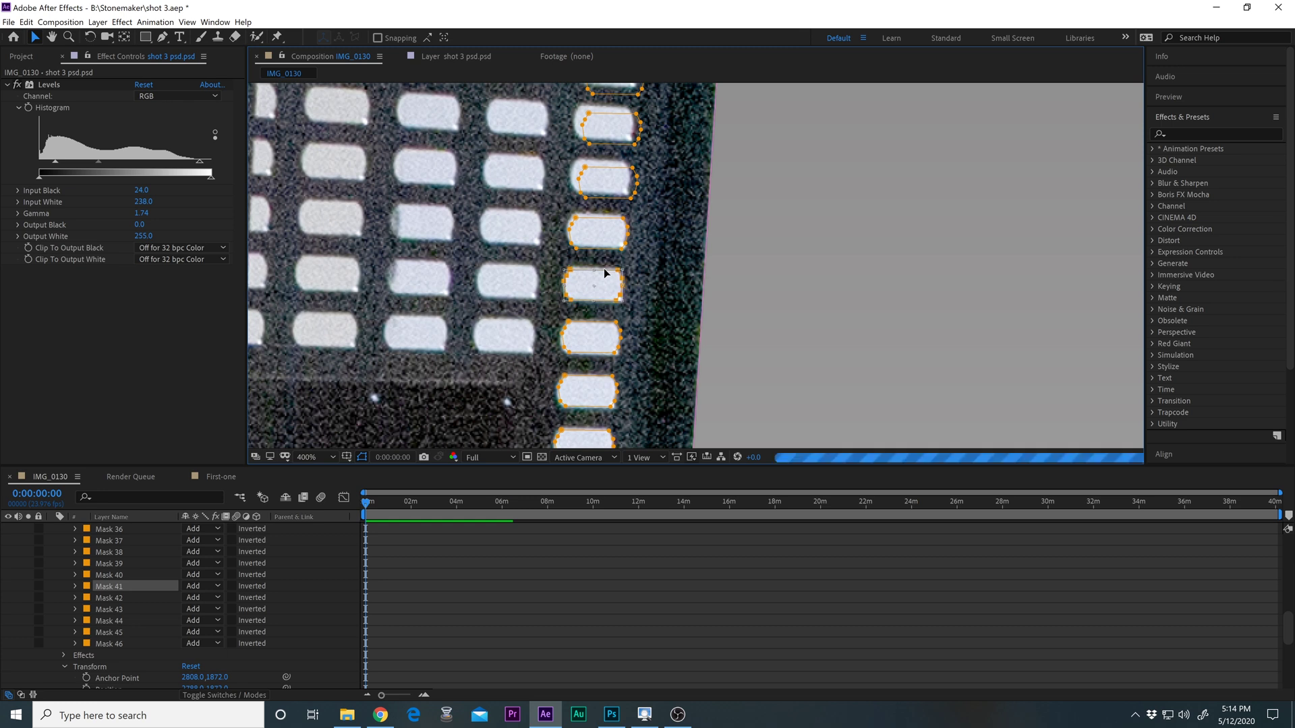
{"action": "left_click", "coordinate": [618, 326]}
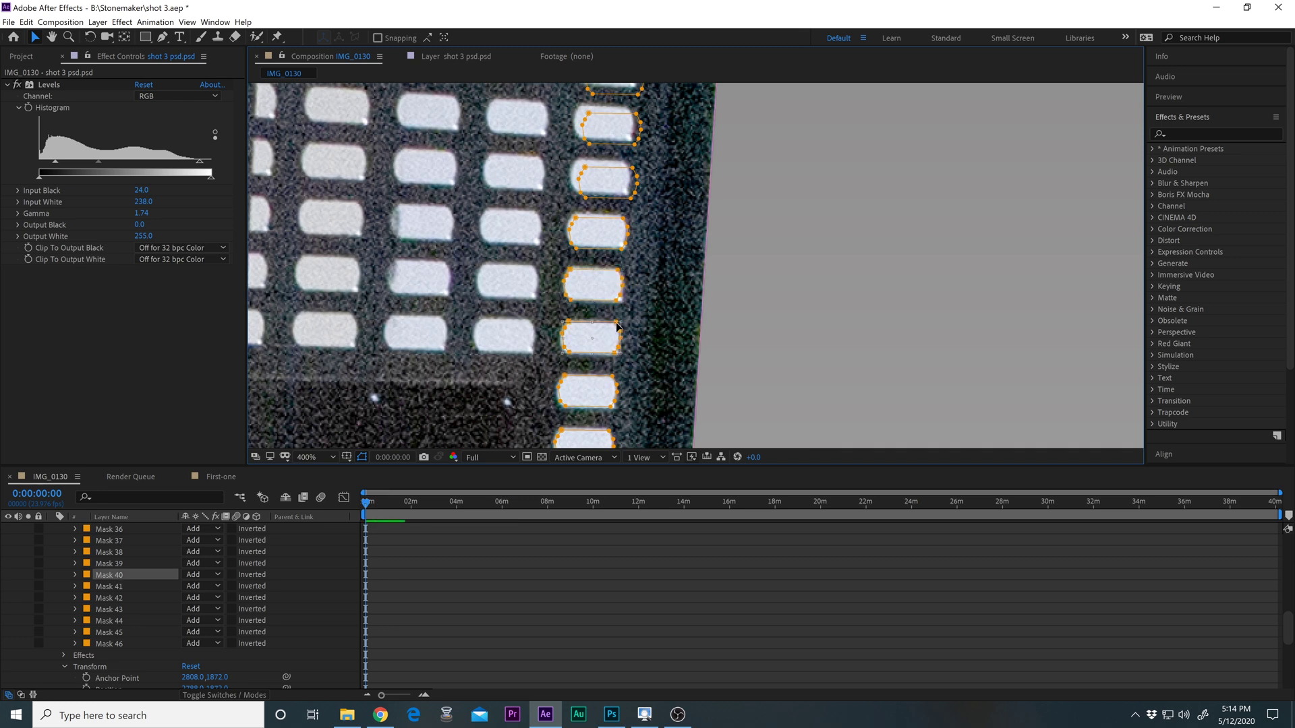
{"action": "left_click_drag", "start_coordinate": [617, 328], "coordinate": [617, 331]}
{"action": "left_click", "coordinate": [622, 222]}
{"action": "left_click_drag", "start_coordinate": [620, 223], "coordinate": [617, 221]}
Reposition Masks 43, 44 and 45 onto their holes and select Mask 46 near the top.
{"action": "left_click", "coordinate": [630, 174]}
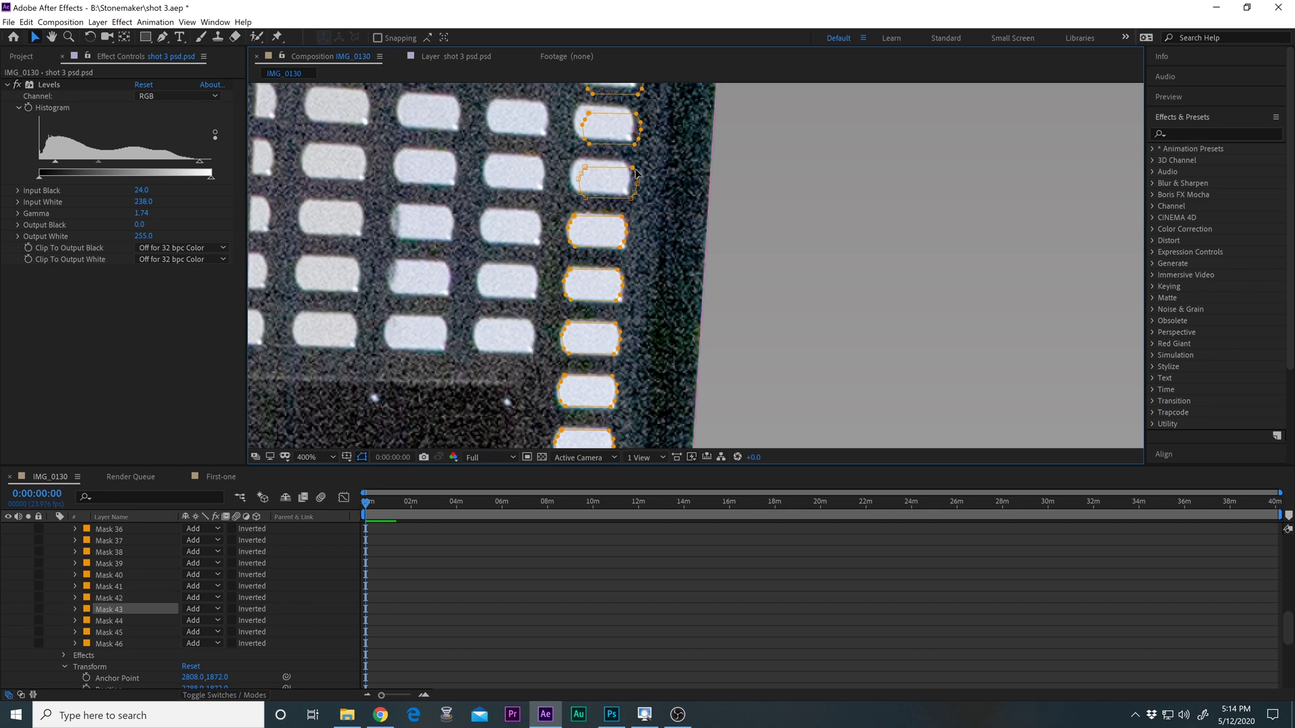
{"action": "left_click_drag", "start_coordinate": [627, 168], "coordinate": [596, 242]}
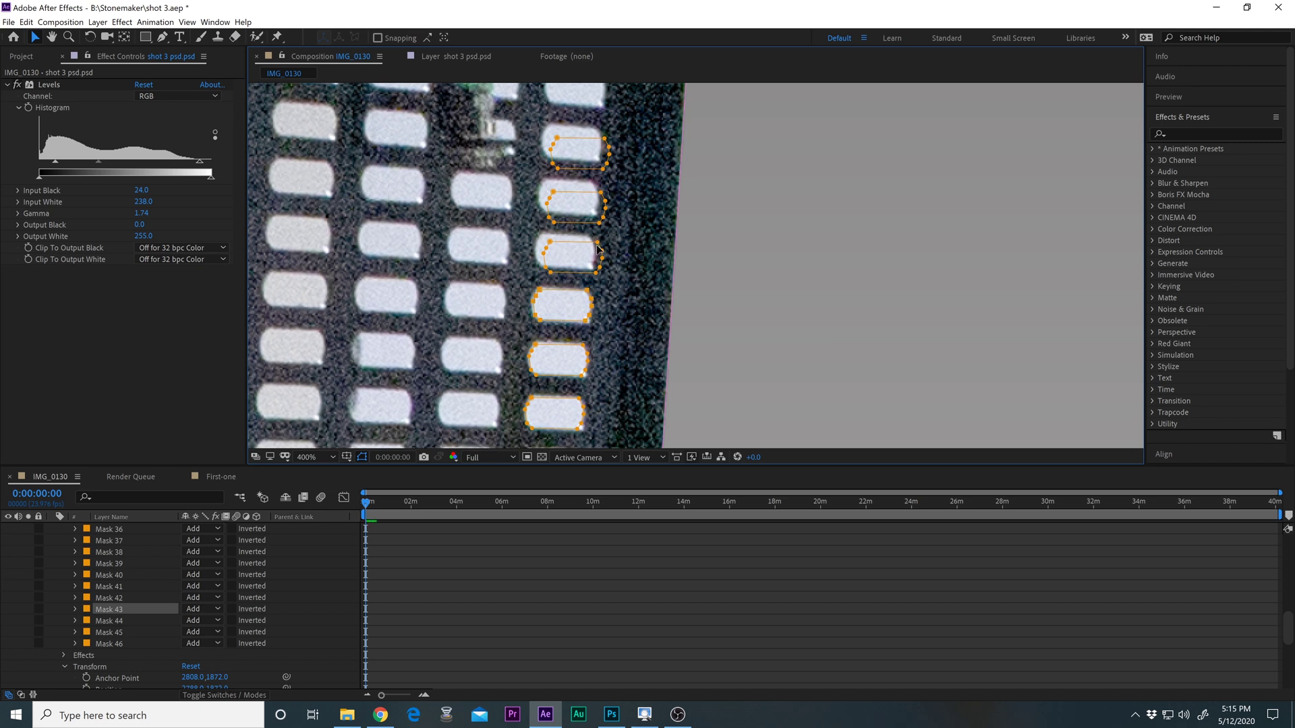
{"action": "left_click", "coordinate": [597, 250]}
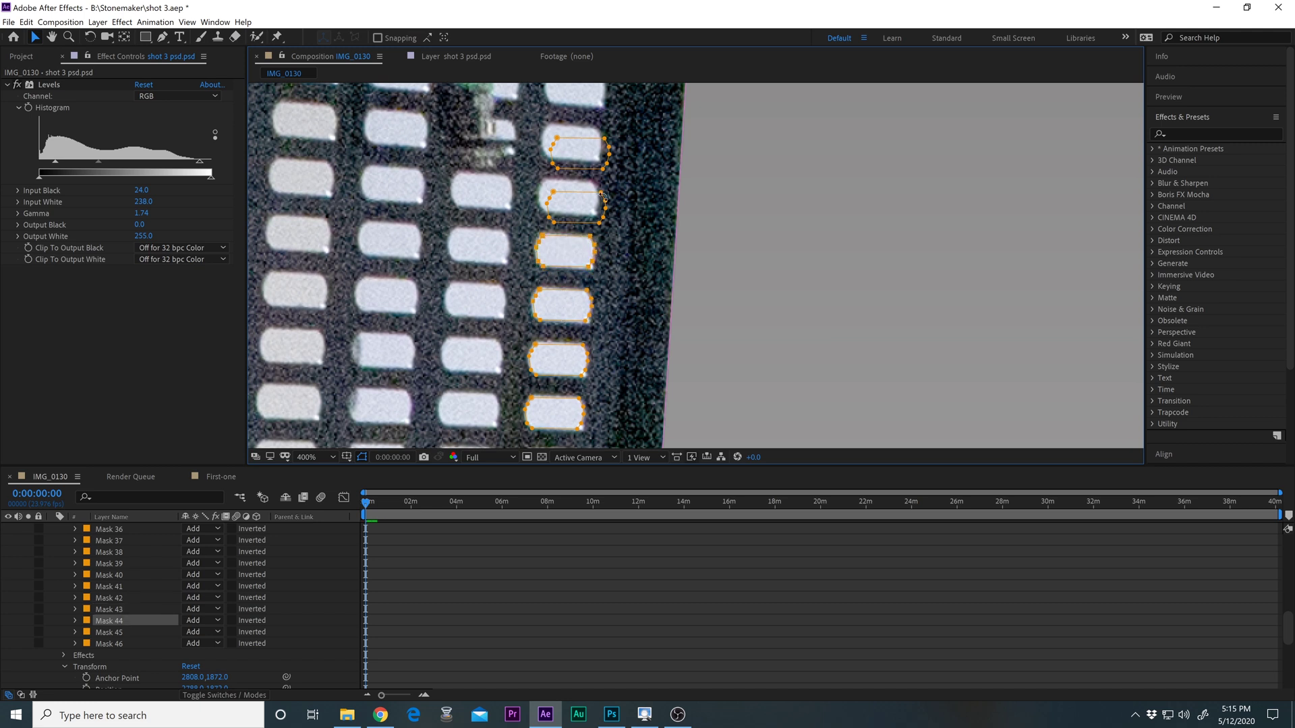
{"action": "mouse_move", "coordinate": [603, 198]}
{"action": "left_mouse_down"}
{"action": "mouse_move", "coordinate": [588, 190]}
{"action": "mouse_move", "coordinate": [606, 225]}
{"action": "mouse_move", "coordinate": [589, 205]}
{"action": "left_mouse_up"}
{"action": "key", "text": "space"}
{"action": "left_click", "coordinate": [606, 226]}
Zoom out to 25% and pan to centre the whole masked Stonemaker machine.
{"action": "key", "text": "slash"}
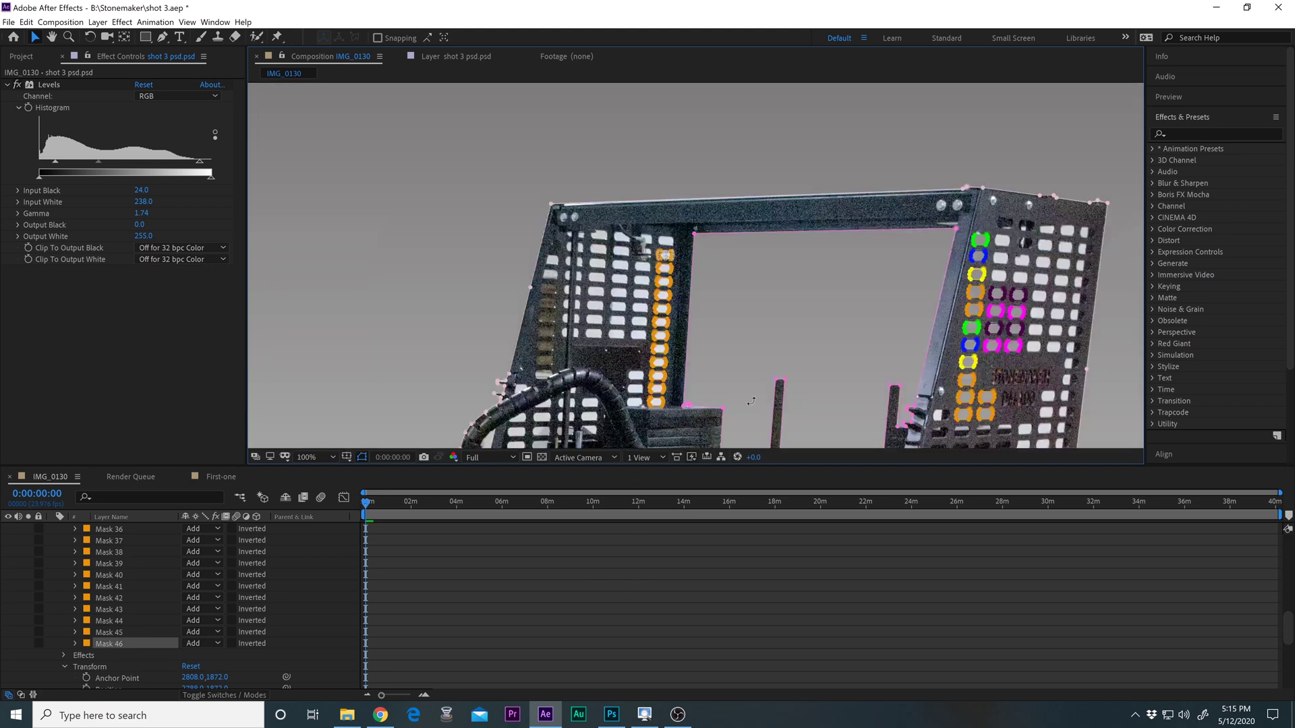
{"action": "scroll", "coordinate": [1017, 335], "scroll_direction": "down", "scroll_amount": 4}
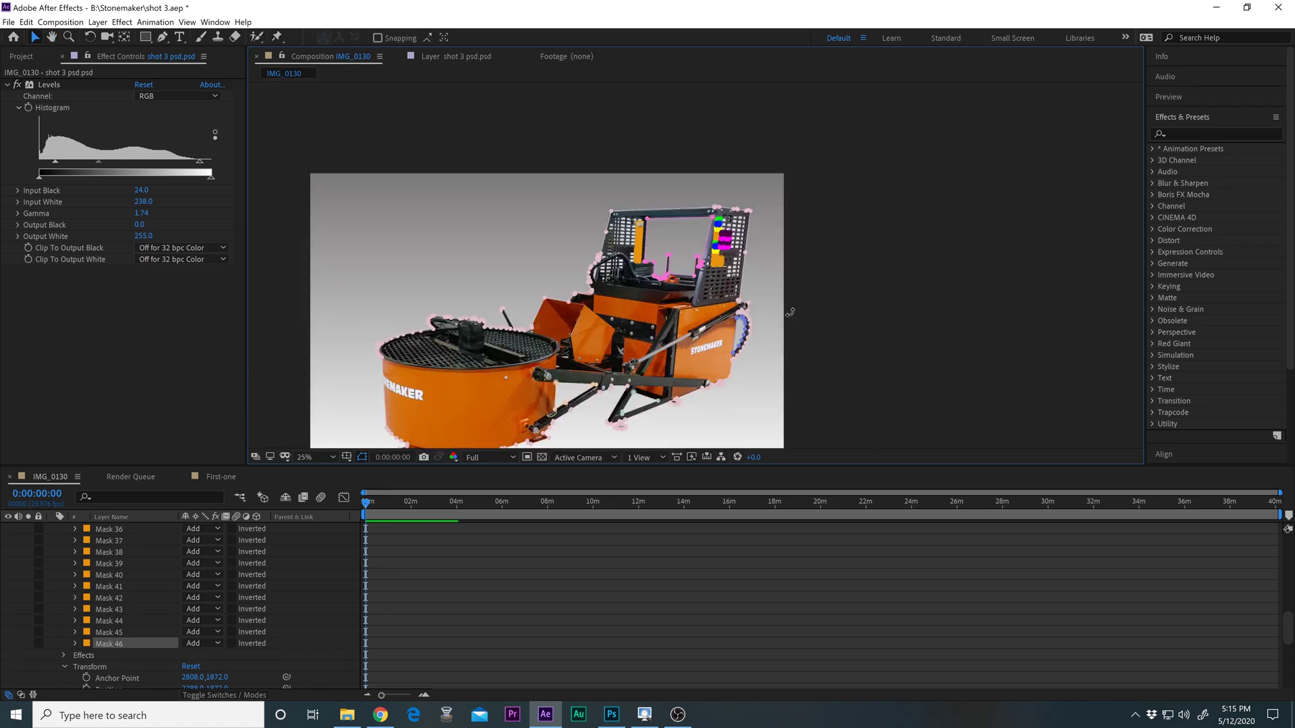
{"action": "key", "text": "h"}
{"action": "left_click_drag", "start_coordinate": [684, 383], "coordinate": [725, 322]}
{"action": "key", "text": "v"}
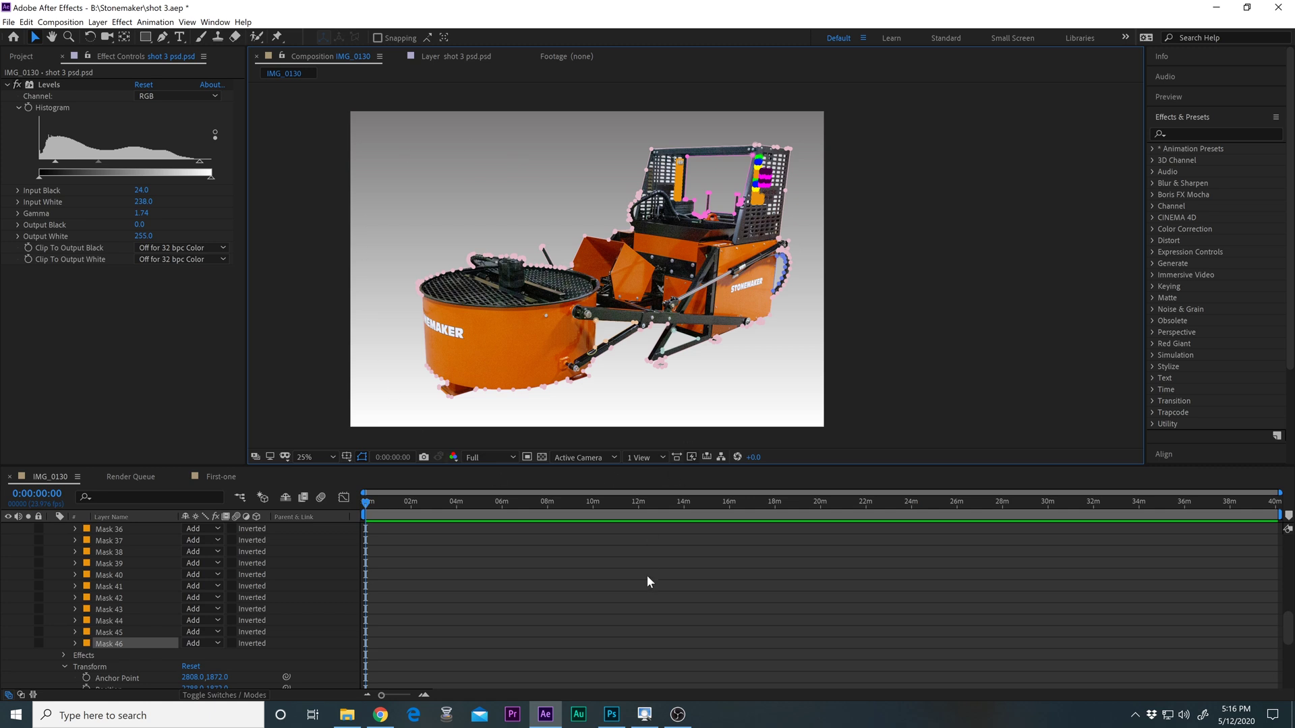
{"action": "left_click_drag", "start_coordinate": [1287, 624], "coordinate": [1287, 550]}
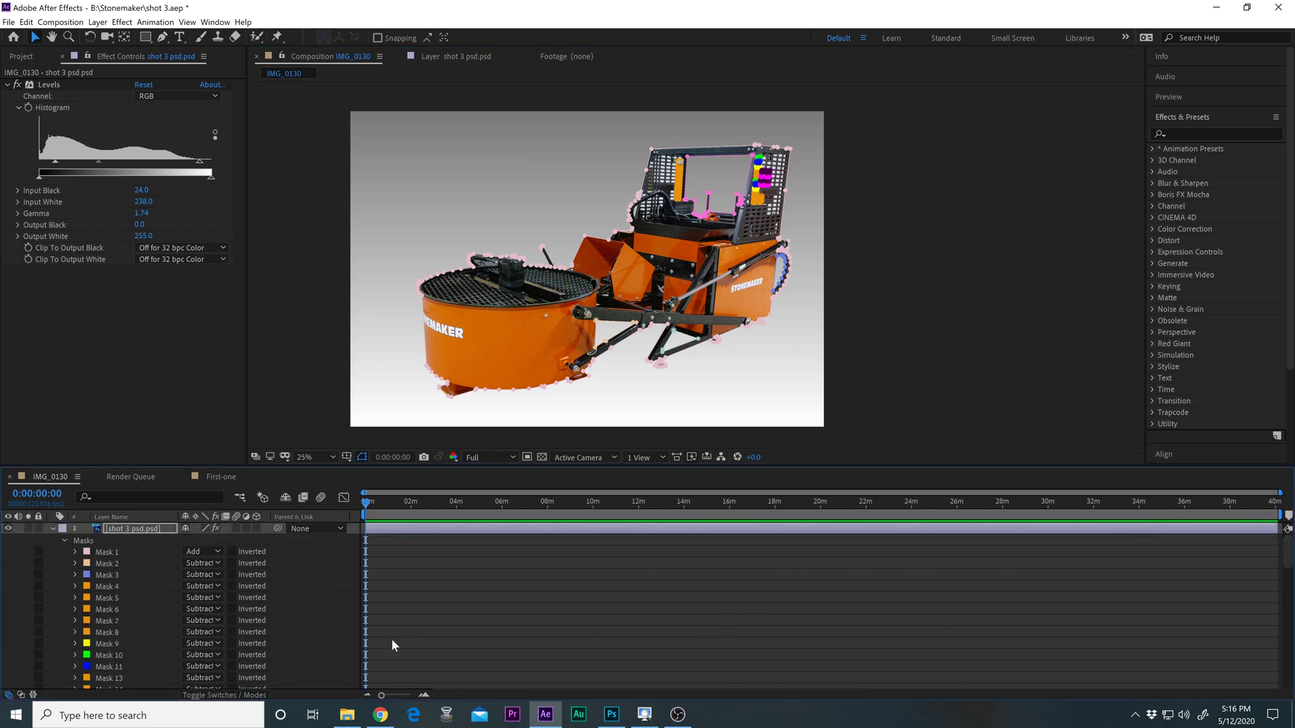